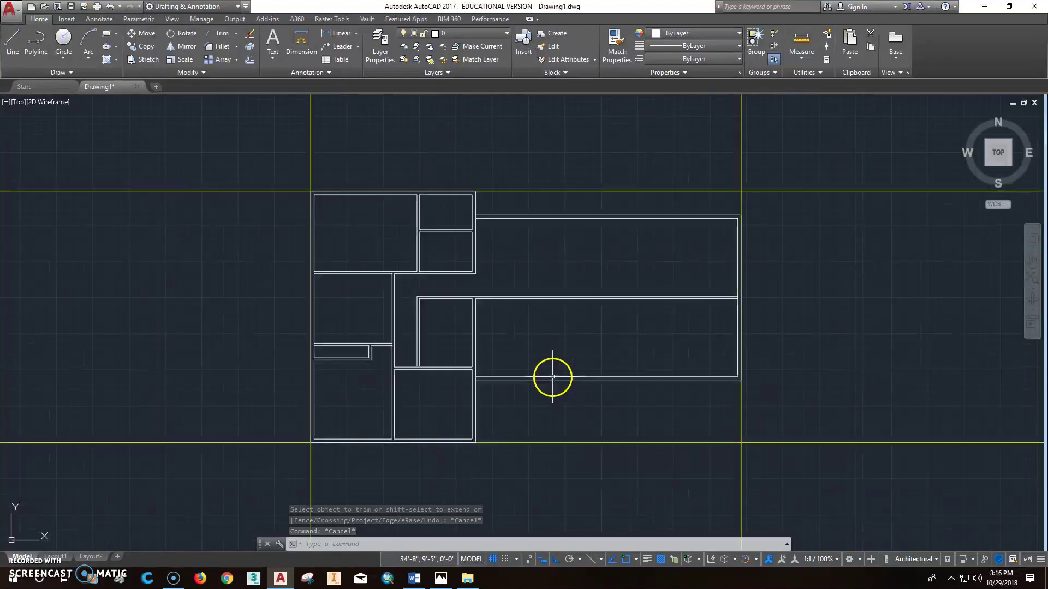
# - Trim the east exterior wall's inner line where the long horizontal interior wall runs into it
pyautogui.scroll(2, 563, 321)
pyautogui.moveTo(562, 321); pyautogui.dragTo(572, 323, button='middle')
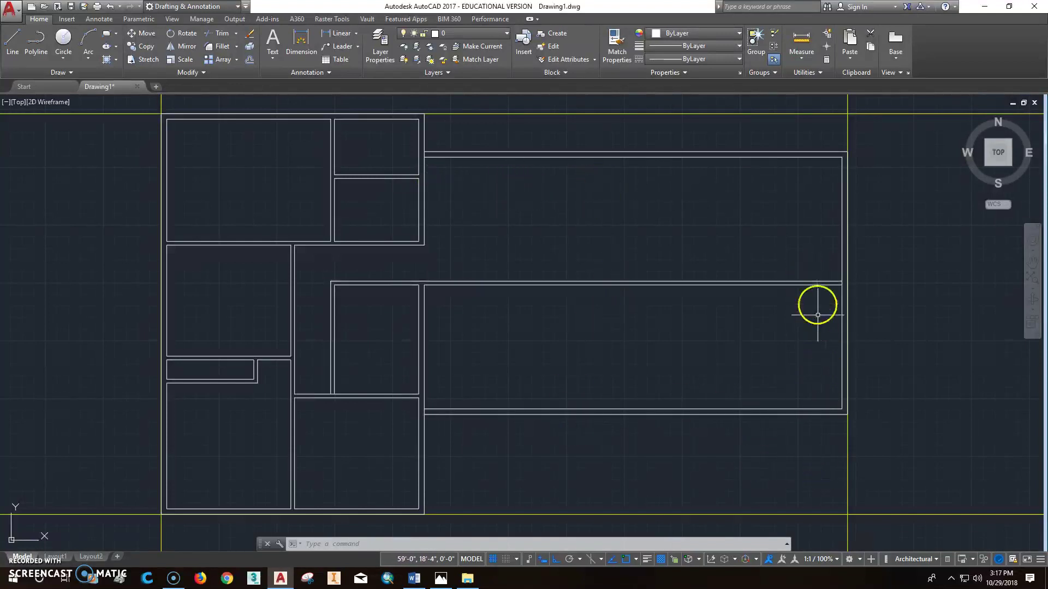
pyautogui.scroll(5, 846, 288)
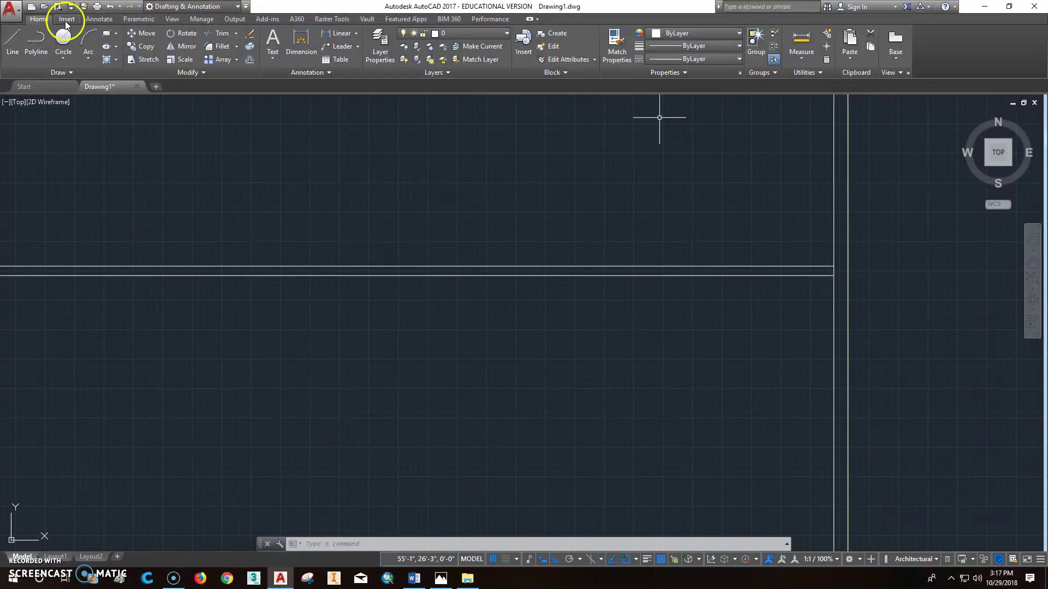
pyautogui.rightClick(640, 160)
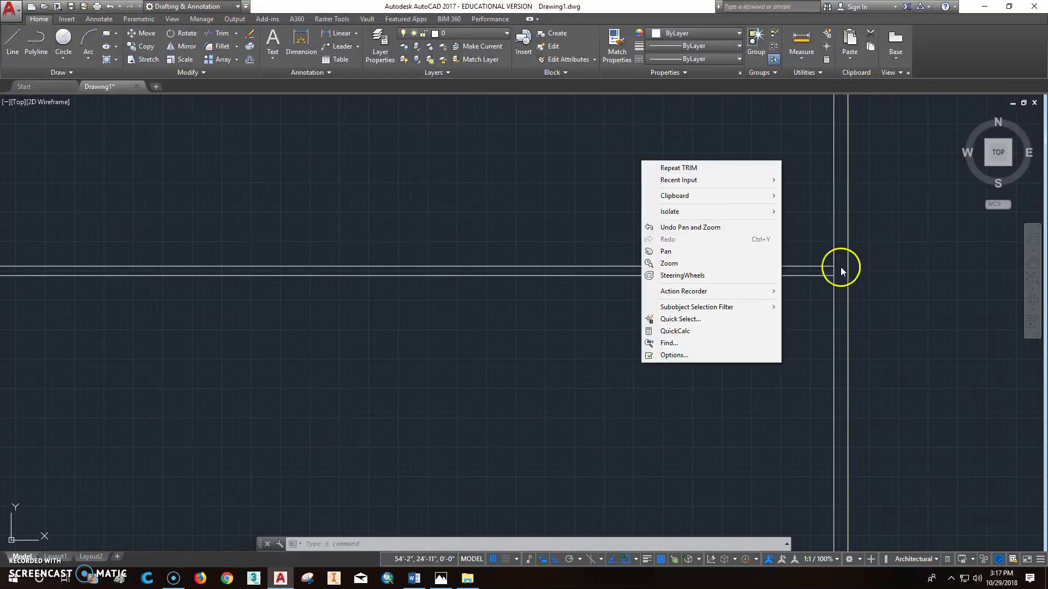
pyautogui.click(697, 164)
pyautogui.rightClick(807, 246)
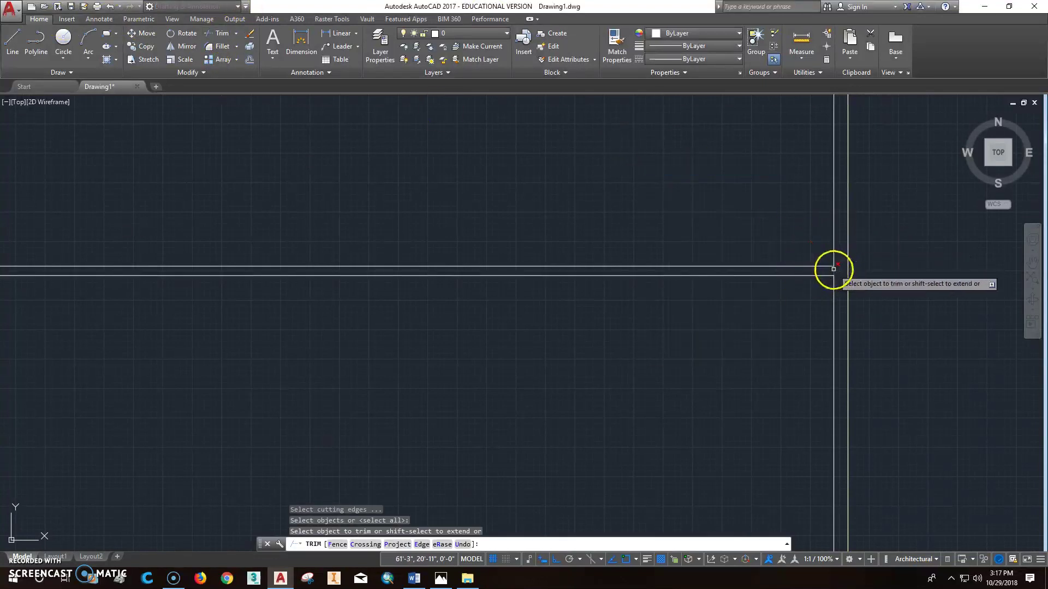
pyautogui.scroll(-4, 845, 283)
pyautogui.press('Escape')
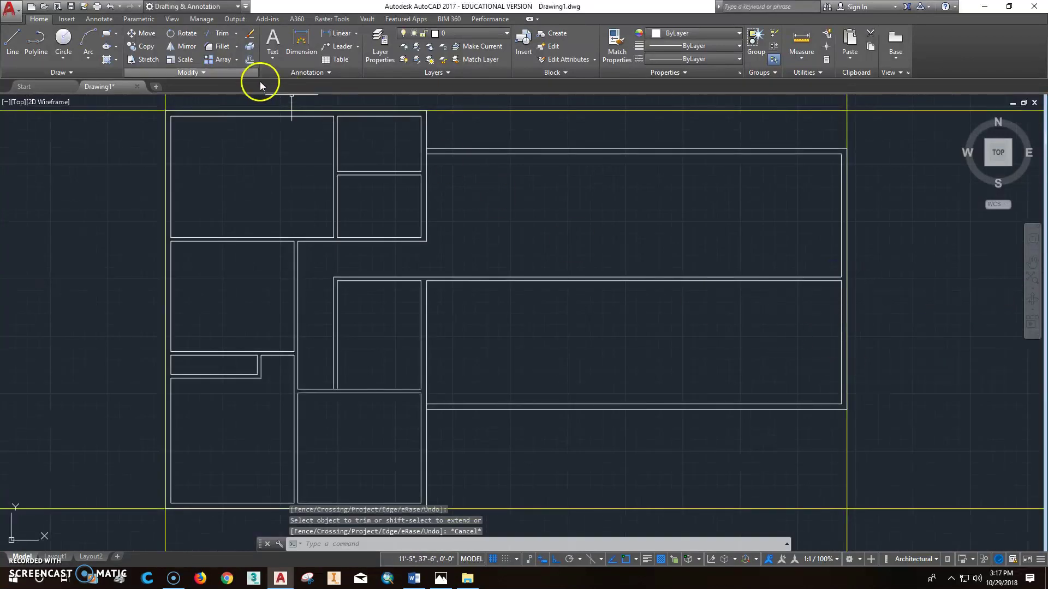
# - Offset the east exterior wall's inner line 11'8" to the west inside the long southern room
pyautogui.click(251, 58)
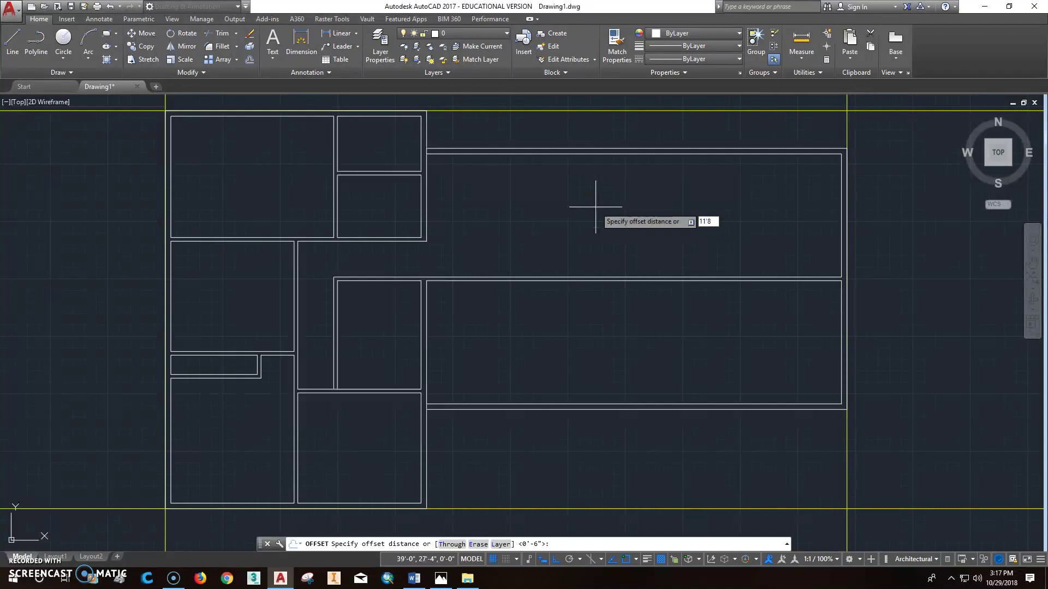
pyautogui.write("11'8")
pyautogui.press('Return')
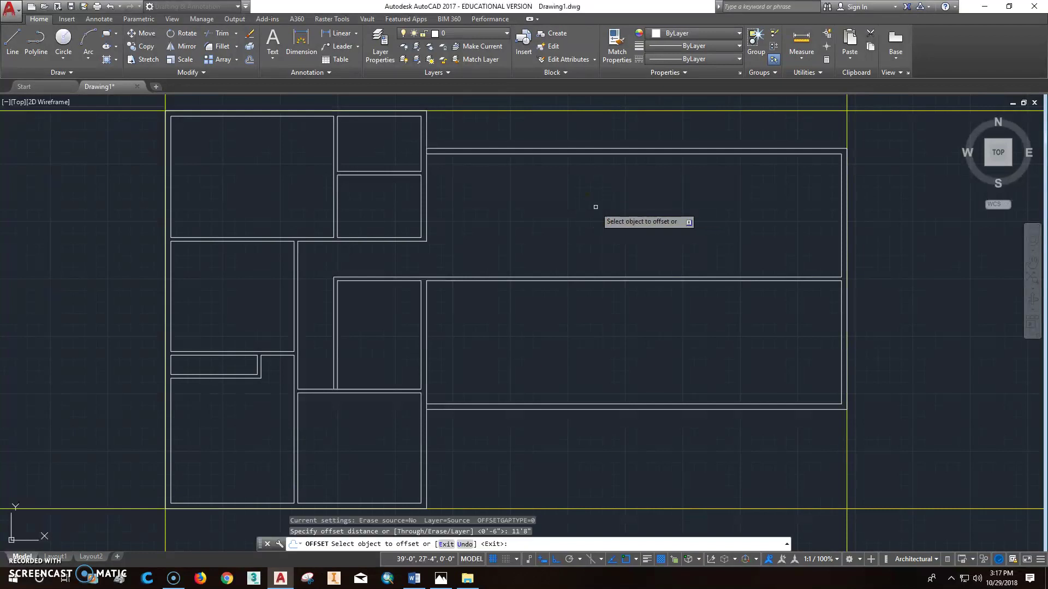
pyautogui.click(841, 352)
pyautogui.click(739, 353)
pyautogui.press('Escape')
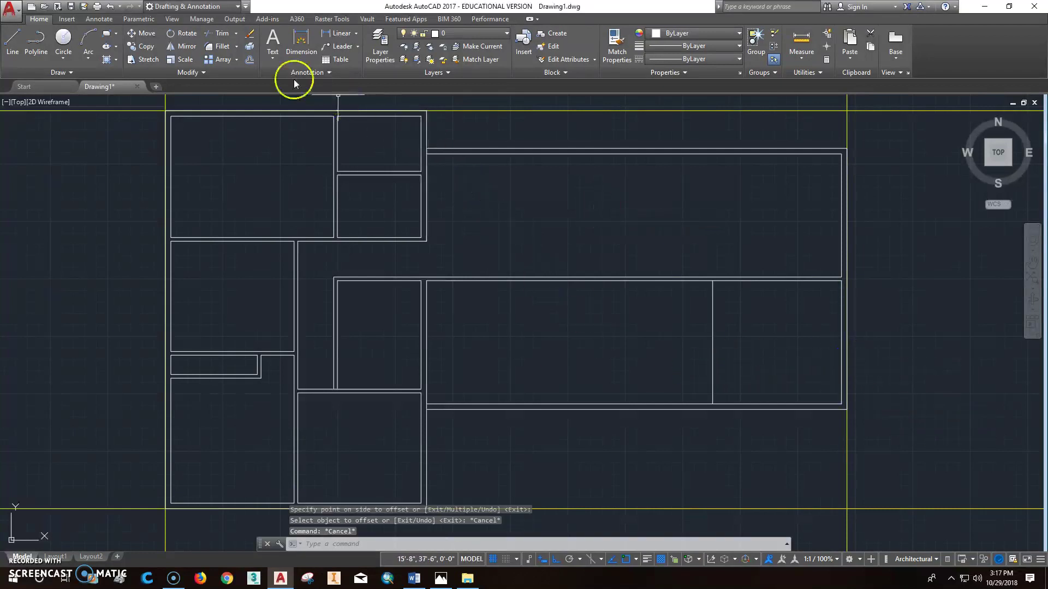
# - Offset the new partition line 4" to the west to give the interior wall its thickness
pyautogui.click(250, 59)
pyautogui.write('4"')
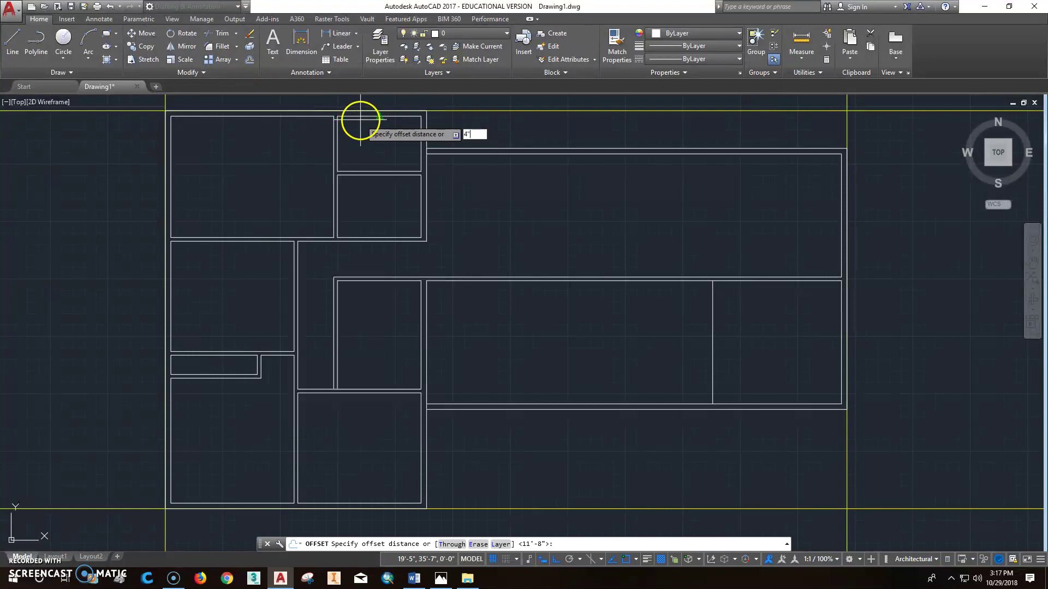
pyautogui.press('Return')
pyautogui.click(713, 339)
pyautogui.click(670, 357)
pyautogui.press('Escape')
# - Trim the horizontal wall lines between the two partition lines at the partition's upper and lower ends
pyautogui.scroll(5, 715, 290)
pyautogui.moveTo(702, 309); pyautogui.dragTo(653, 246, button='middle')
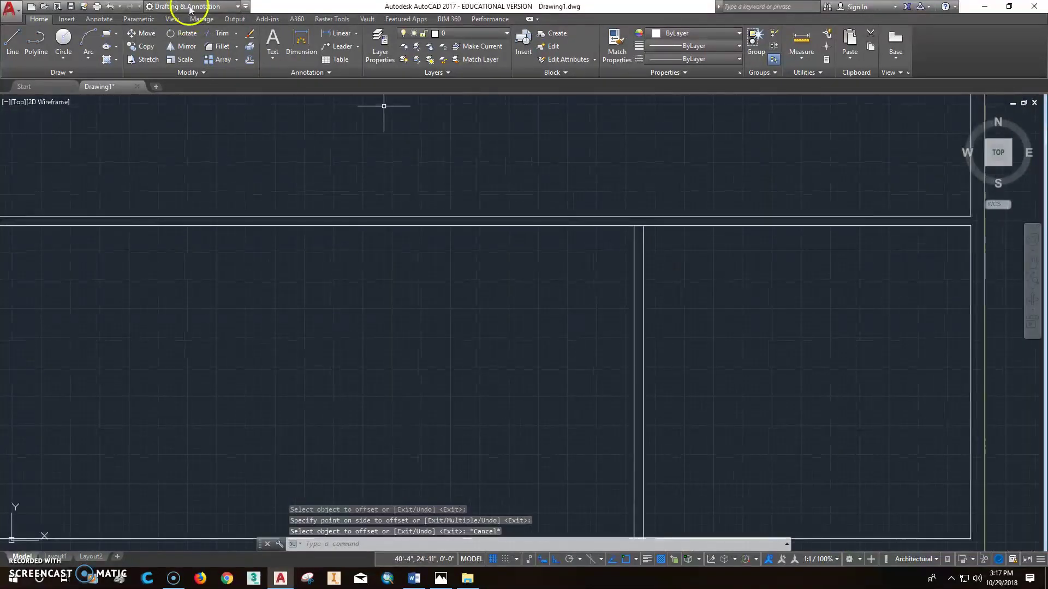
pyautogui.rightClick(611, 187)
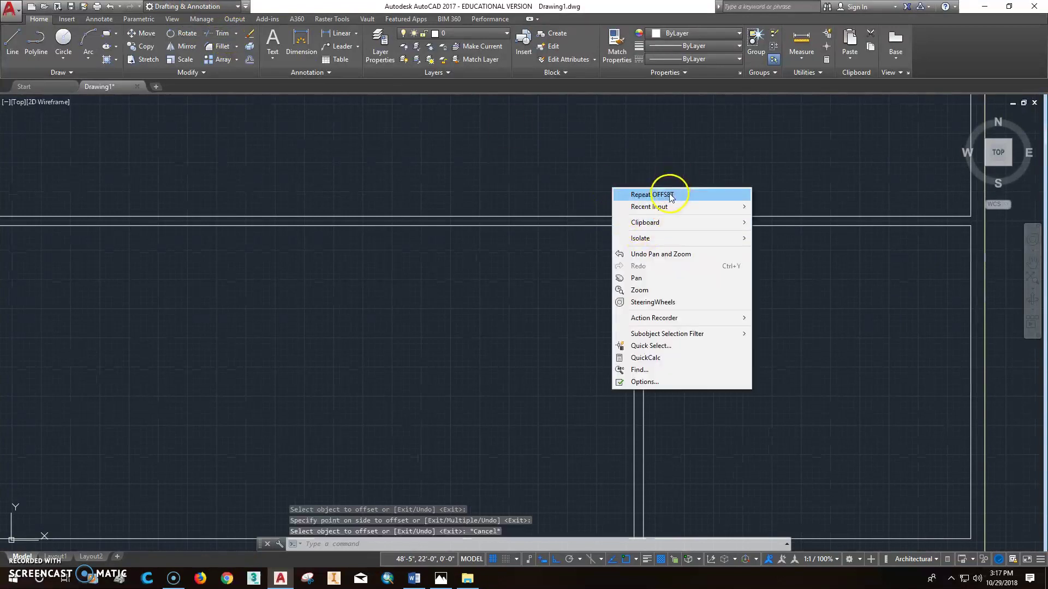
pyautogui.press('Escape')
pyautogui.click(223, 34)
pyautogui.press('Return')
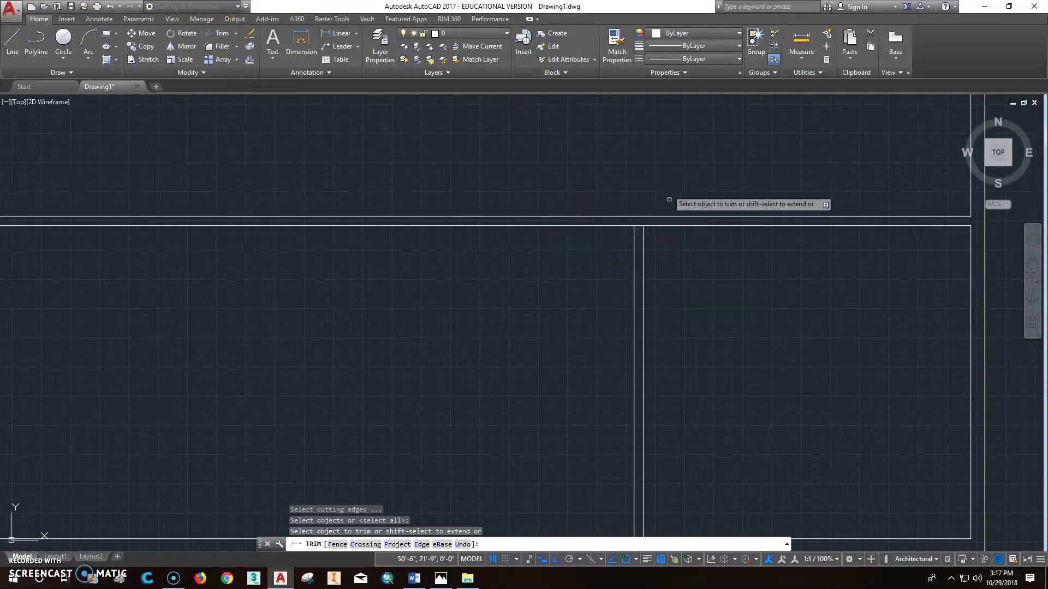
pyautogui.click(638, 224)
pyautogui.scroll(-2, 636, 437)
pyautogui.scroll(2, 648, 433)
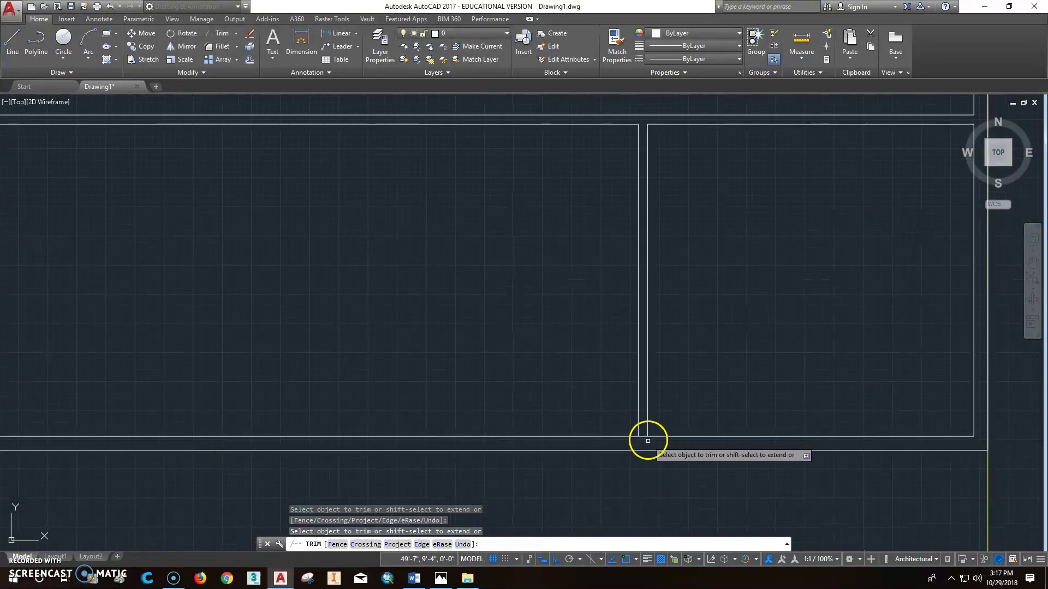
pyautogui.click(644, 437)
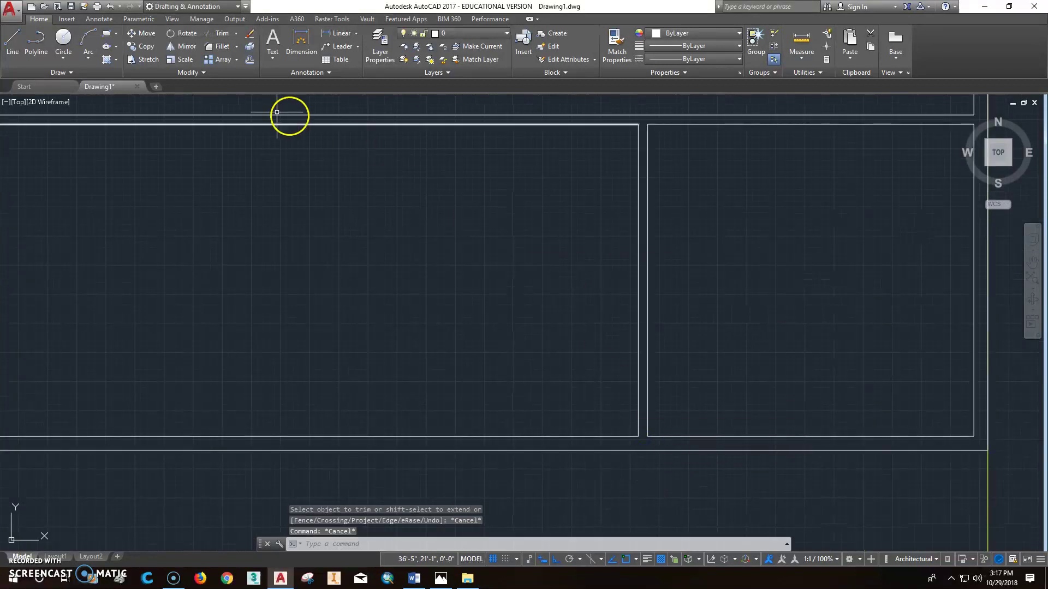
# - Offset the partition's west line 19' farther west to start a second partition in the southern room
pyautogui.click(249, 59)
pyautogui.write("19'")
pyautogui.press('Return')
pyautogui.click(637, 241)
pyautogui.click(619, 241)
pyautogui.scroll(-3, 527, 276)
pyautogui.press('Escape')
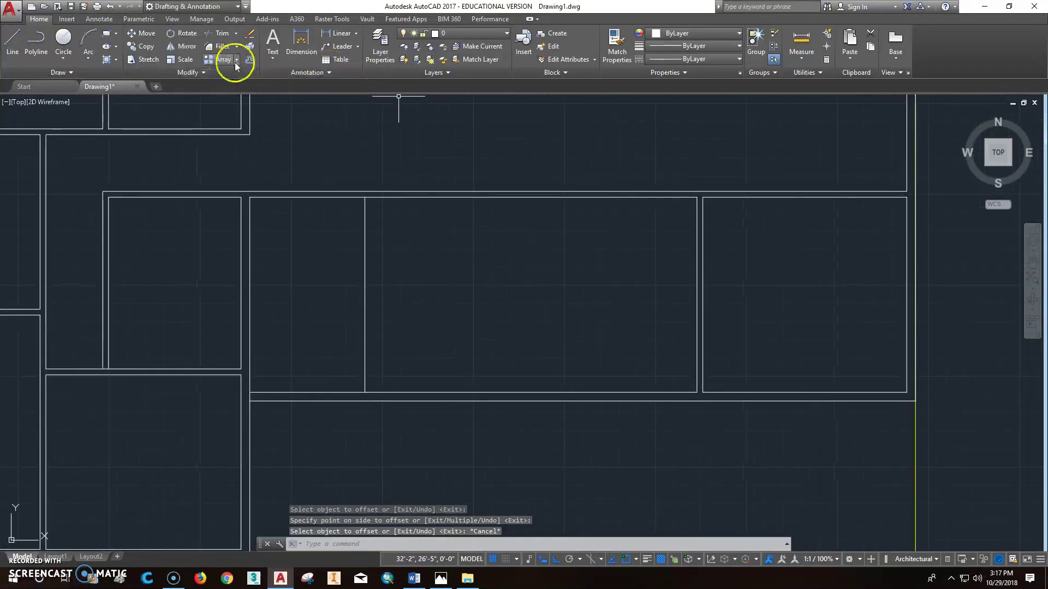
# - Offset the second partition line 4" to the west to form a double-line interior wall
pyautogui.click(250, 60)
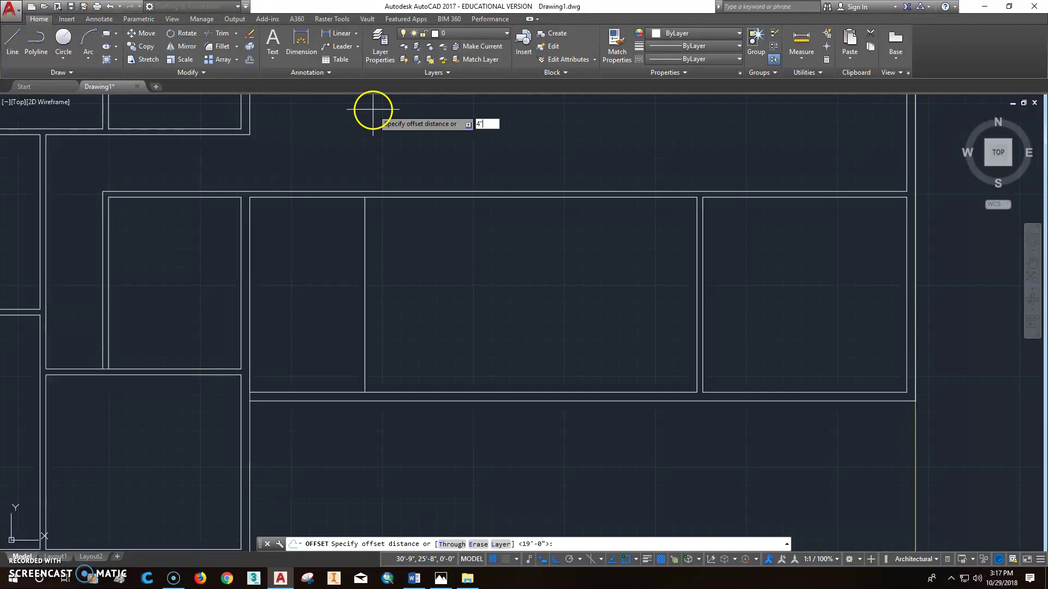
pyautogui.write('4"')
pyautogui.press('Return')
pyautogui.click(365, 263)
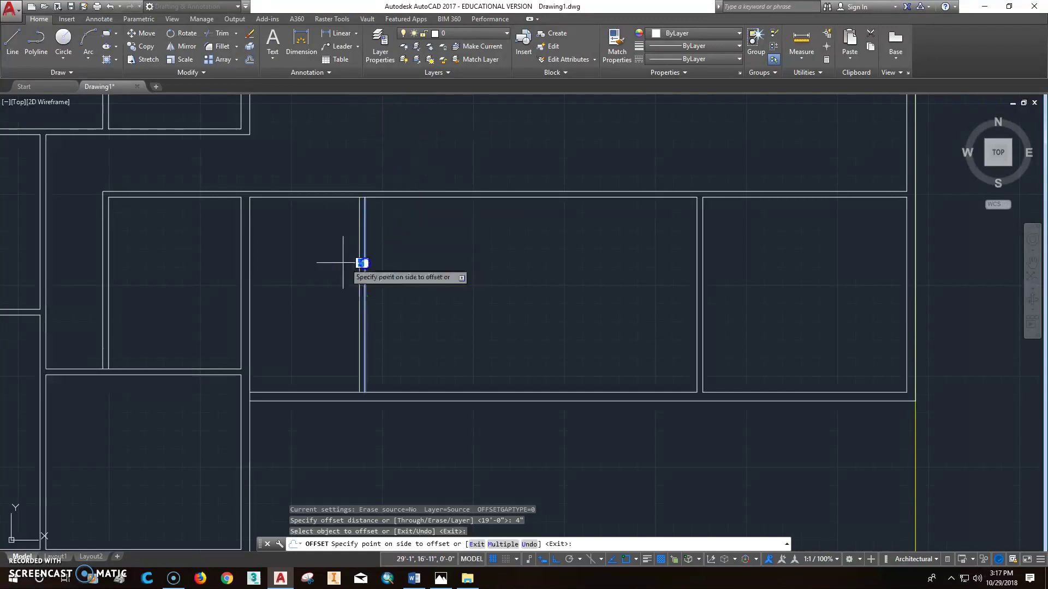
pyautogui.click(320, 355)
pyautogui.press('Escape')
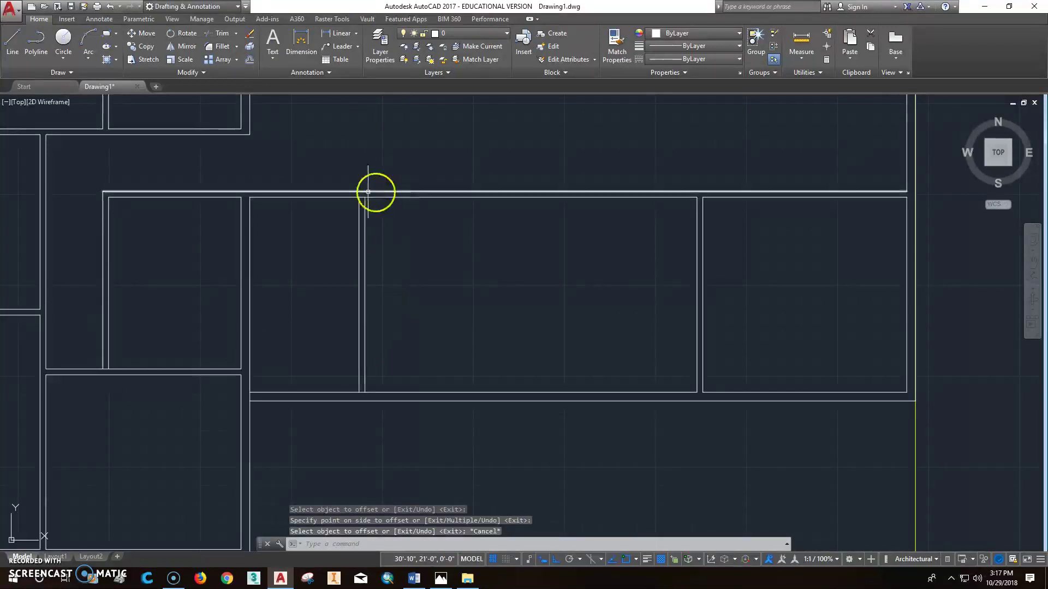
# - Trim the horizontal wall lines at both ends of the second partition and the stray segment at the room's southwest corner
pyautogui.click(220, 33)
pyautogui.click(363, 197)
pyautogui.click(361, 392)
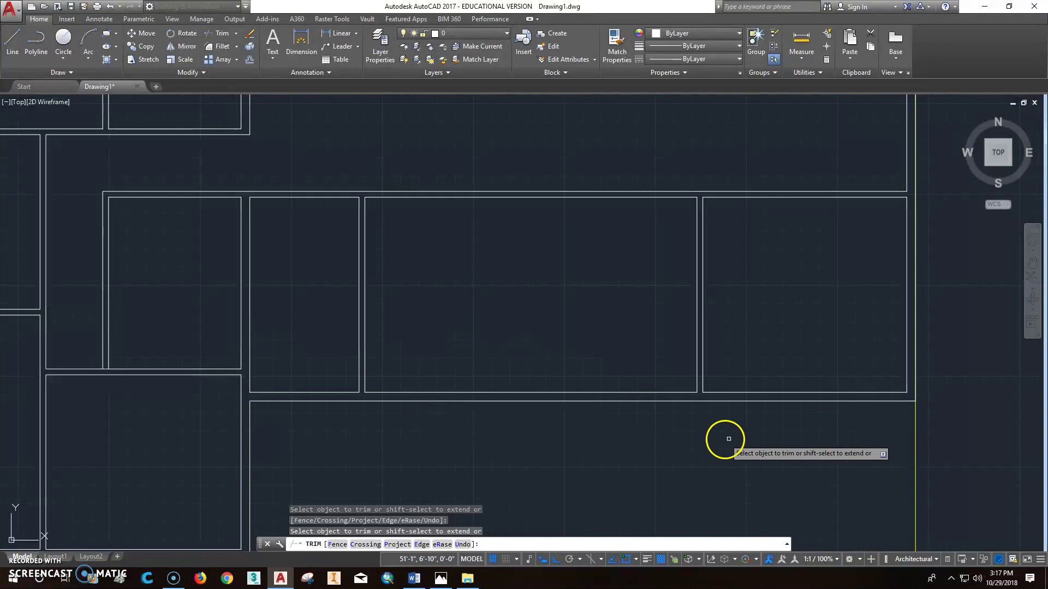
# - Trim the wall line closing off the vertical interior wall where it meets the horizontal wall above the lower middle bedroom
pyautogui.moveTo(253, 420); pyautogui.dragTo(338, 404, button='middle')
pyautogui.scroll(4, 204, 338)
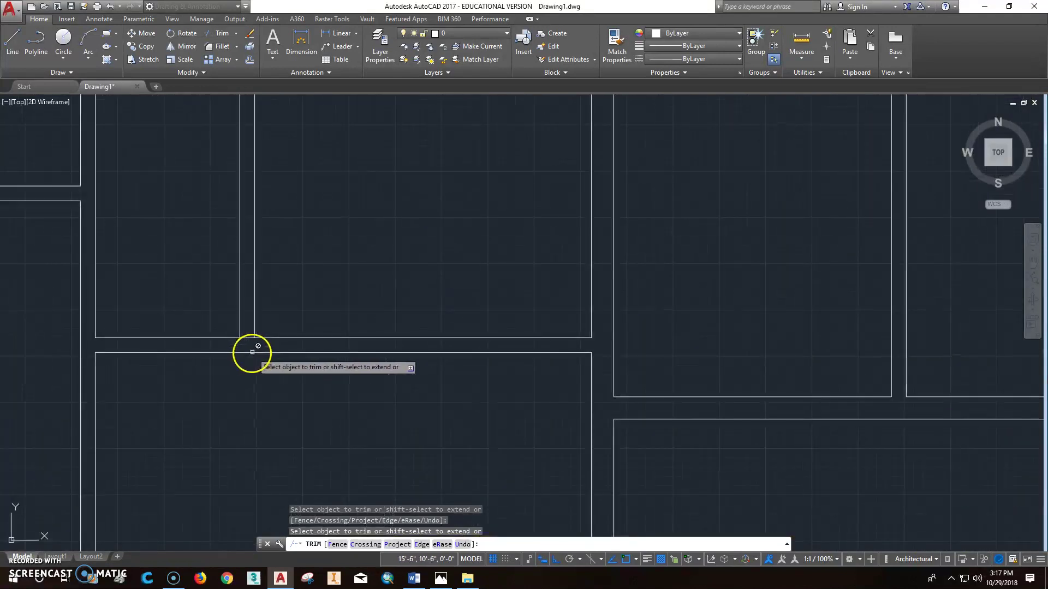
pyautogui.scroll(-3, 351, 358)
pyautogui.scroll(2, 548, 266)
pyautogui.moveTo(548, 266)
pyautogui.mouseDown(button='middle')
pyautogui.moveTo(519, 315)
pyautogui.moveTo(456, 320)
pyautogui.mouseUp(button='middle')
pyautogui.scroll(-2, 454, 316)
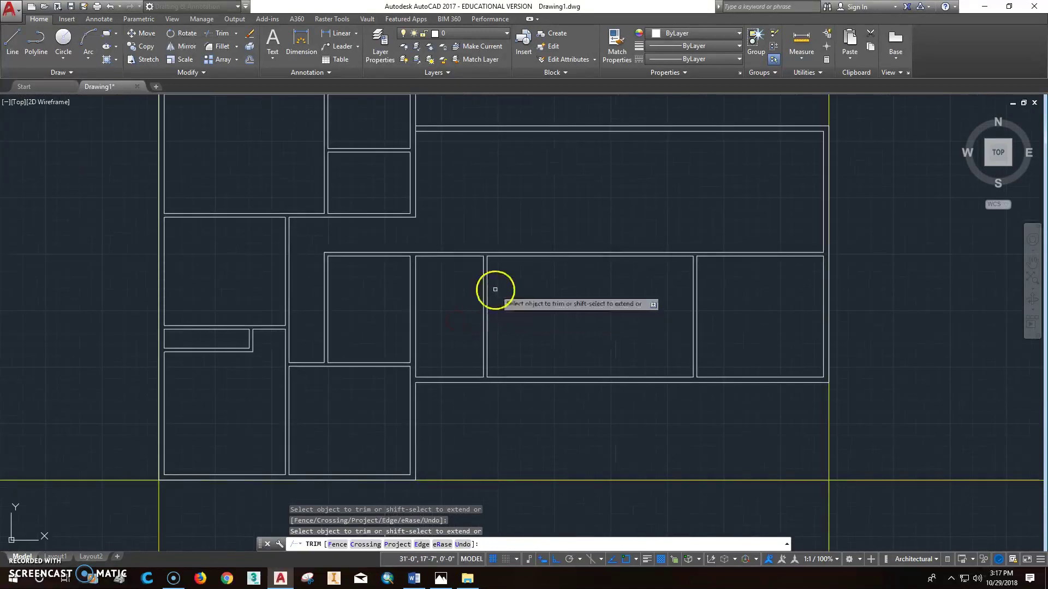
pyautogui.press('Escape')
# - Examine the Stafford floor plan in the Word document for the northern rooms' layout and return to the AutoCAD drawing
pyautogui.scroll(2, 505, 351)
pyautogui.moveTo(584, 290); pyautogui.dragTo(452, 370, button='middle')
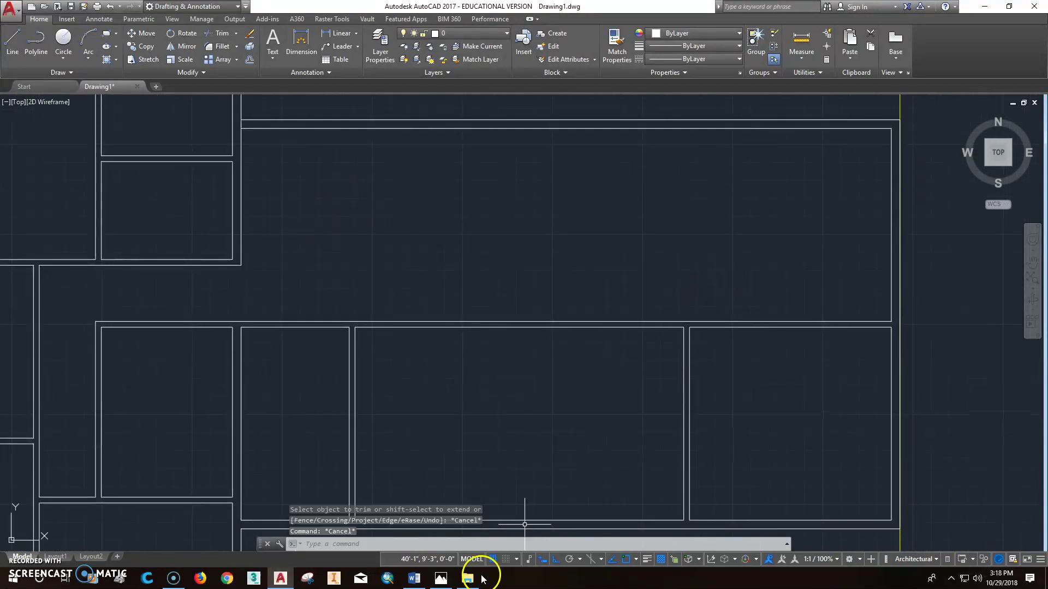
pyautogui.click(414, 579)
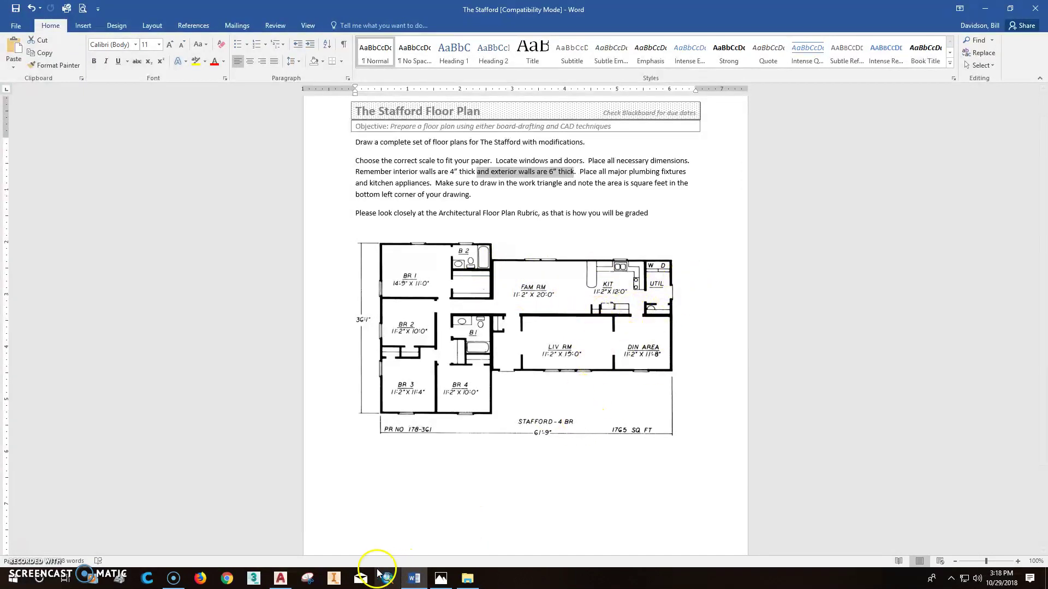
pyautogui.moveTo(284, 582)
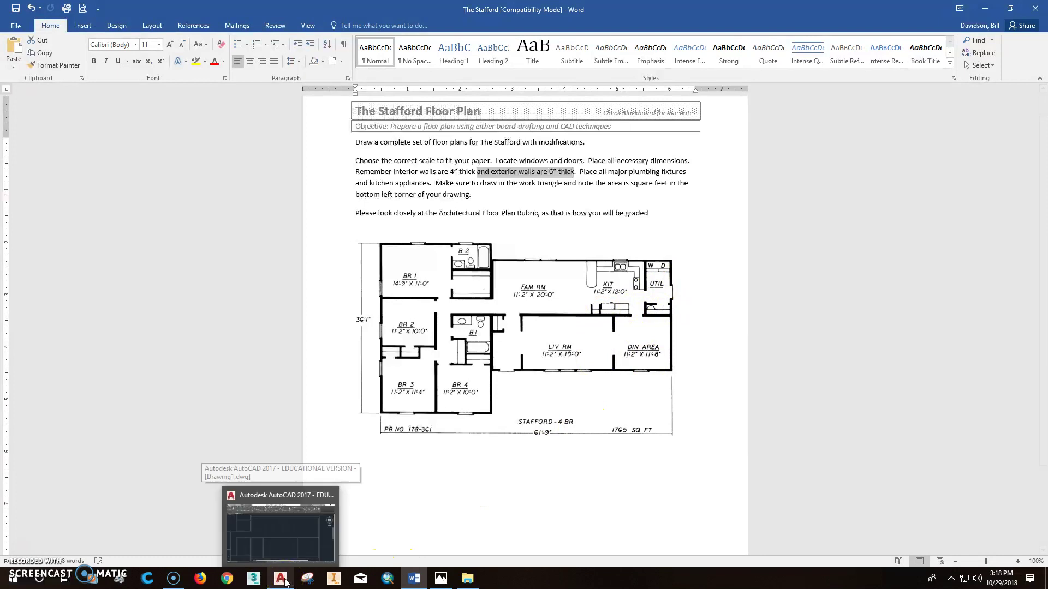
pyautogui.click(285, 583)
pyautogui.moveTo(797, 313)
pyautogui.mouseDown(button='middle')
pyautogui.moveTo(711, 316)
pyautogui.moveTo(740, 311)
pyautogui.mouseUp(button='middle')
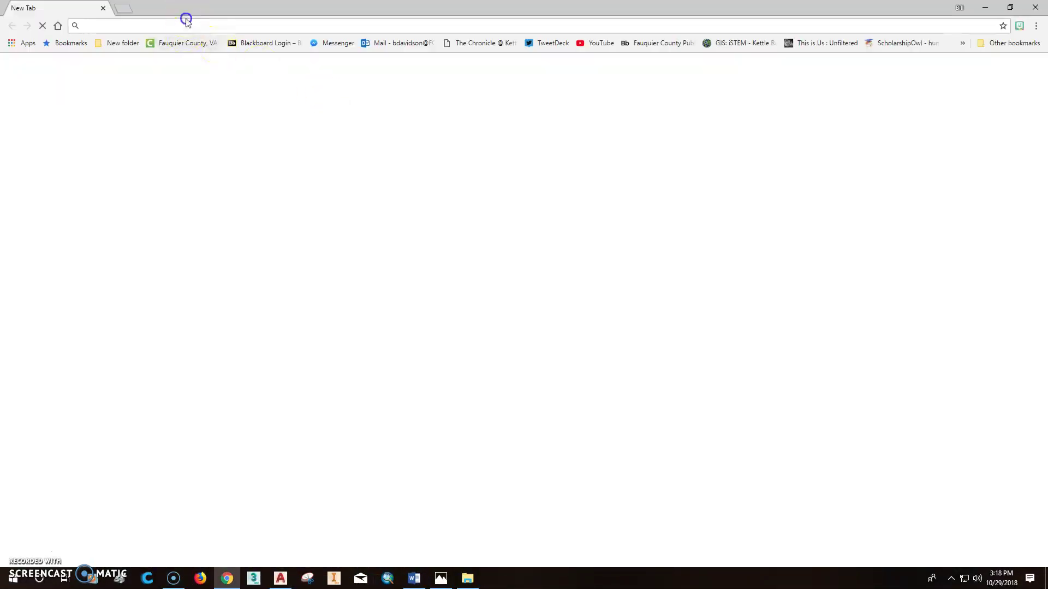
# - Open lowes.com in Chrome and search the site for "washer"
pyautogui.write('lowe')
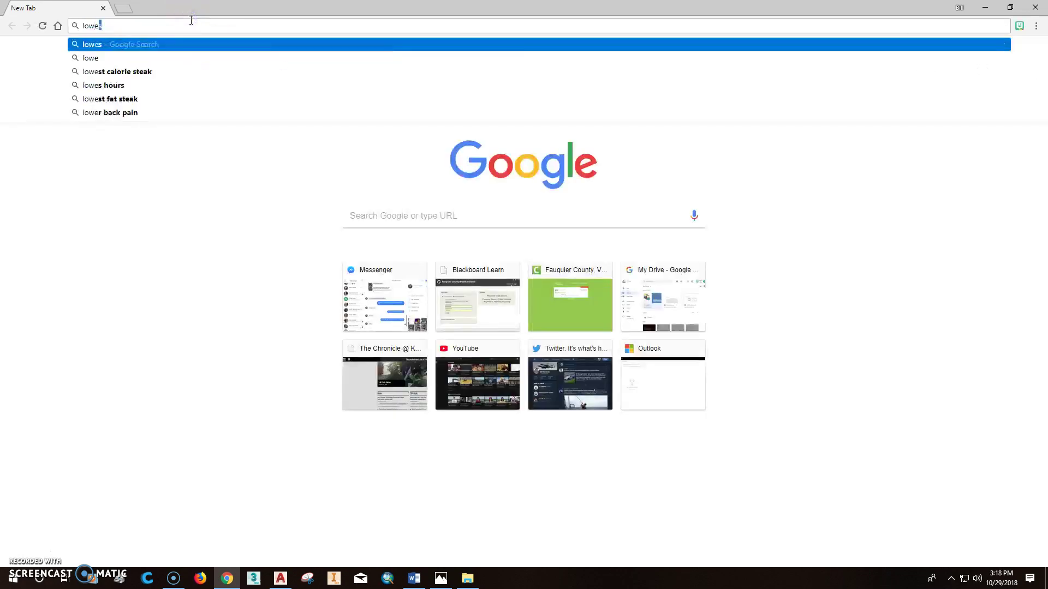
pyautogui.write('s.com')
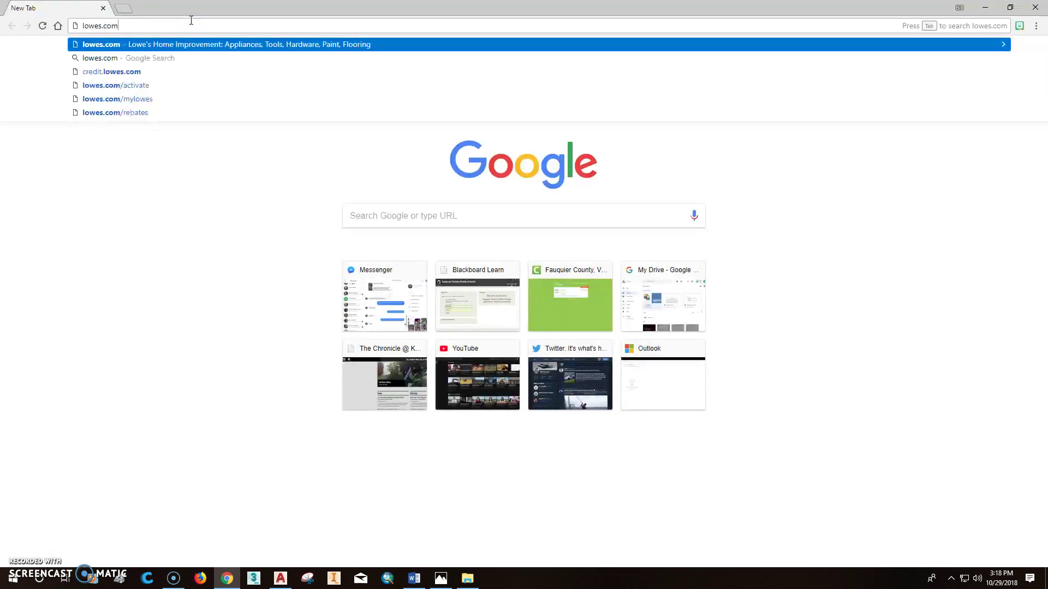
pyautogui.press('Return')
pyautogui.write('spa')
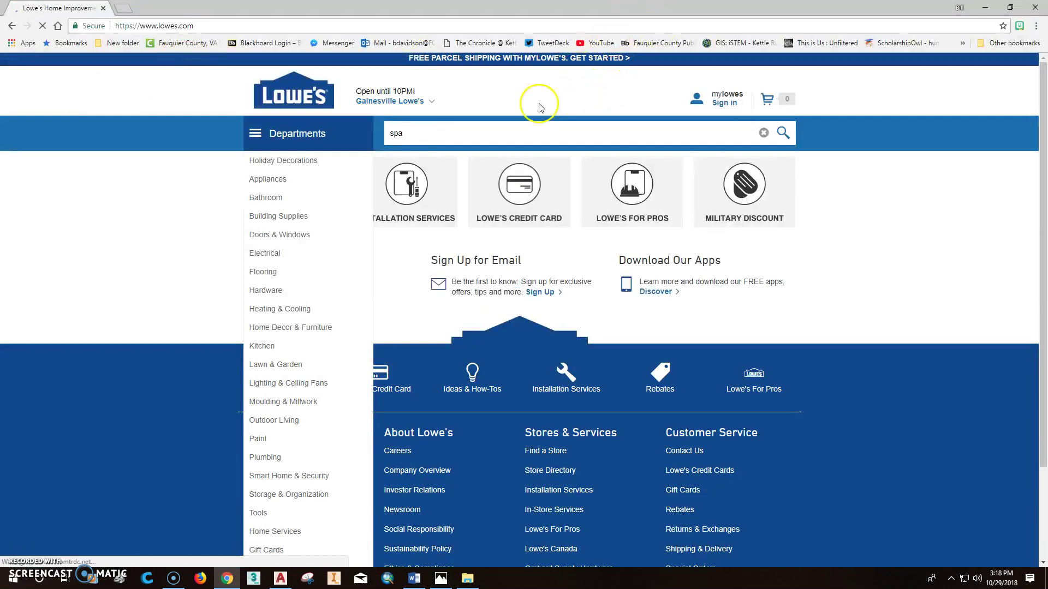
pyautogui.write('washer')
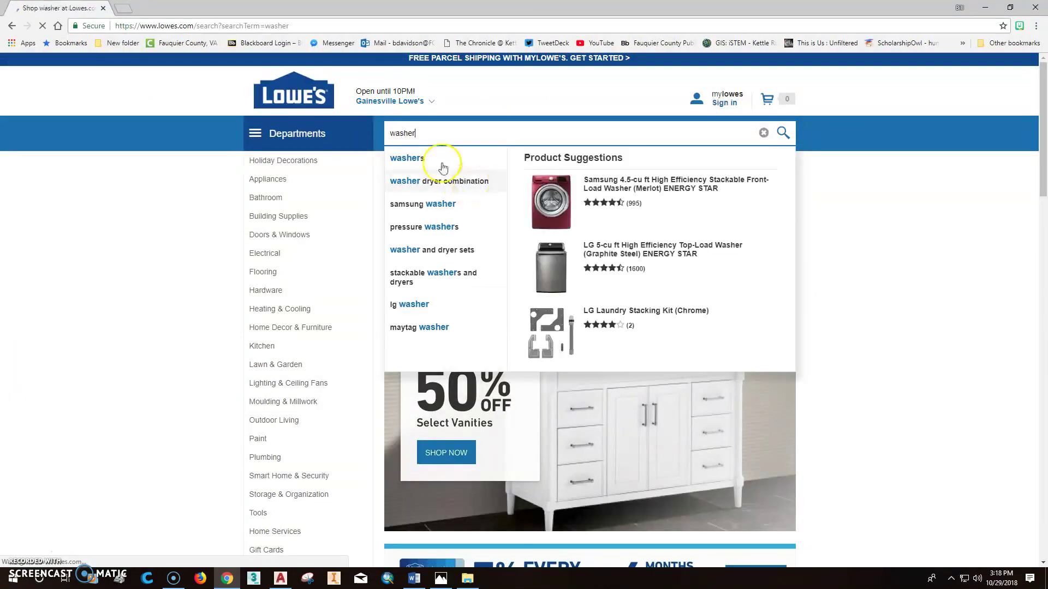
pyautogui.click(427, 162)
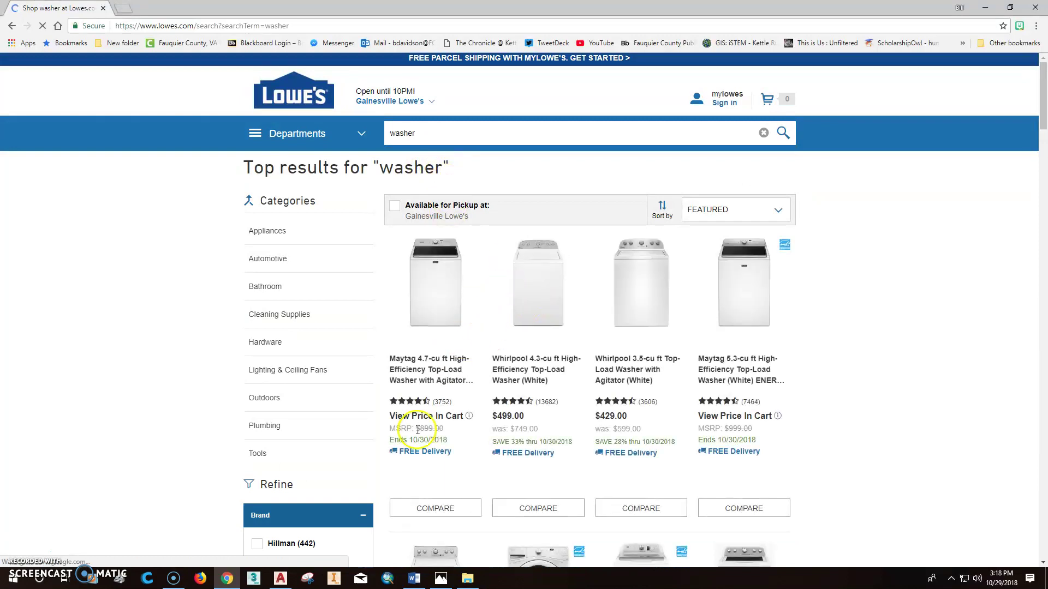
# - Open the Maytag 4.7-cu ft top-load washer page and examine its specifications for the width and depth
pyautogui.scroll(-2, 431, 371)
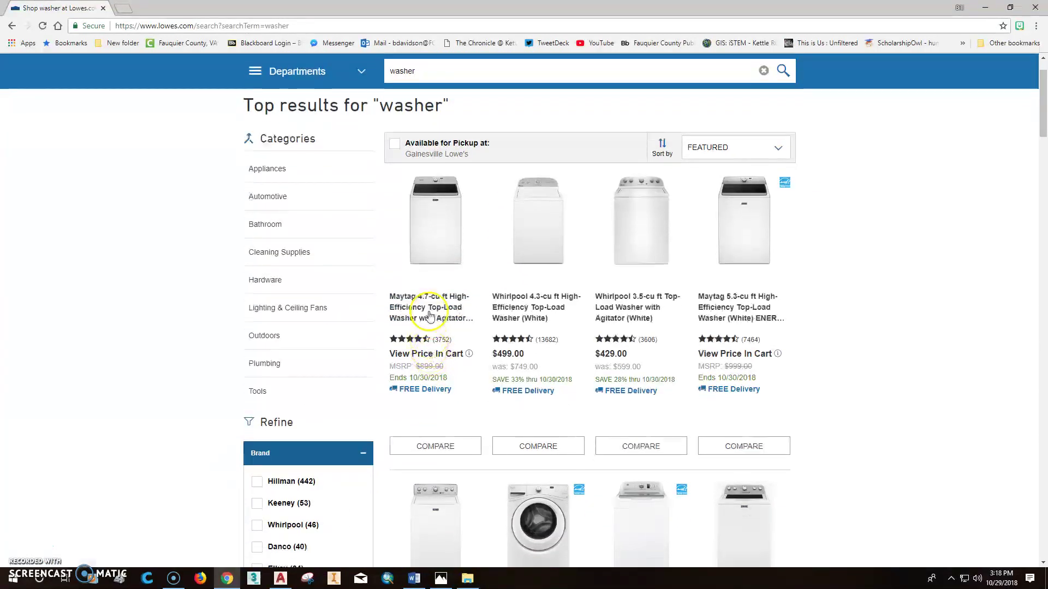
pyautogui.click(442, 261)
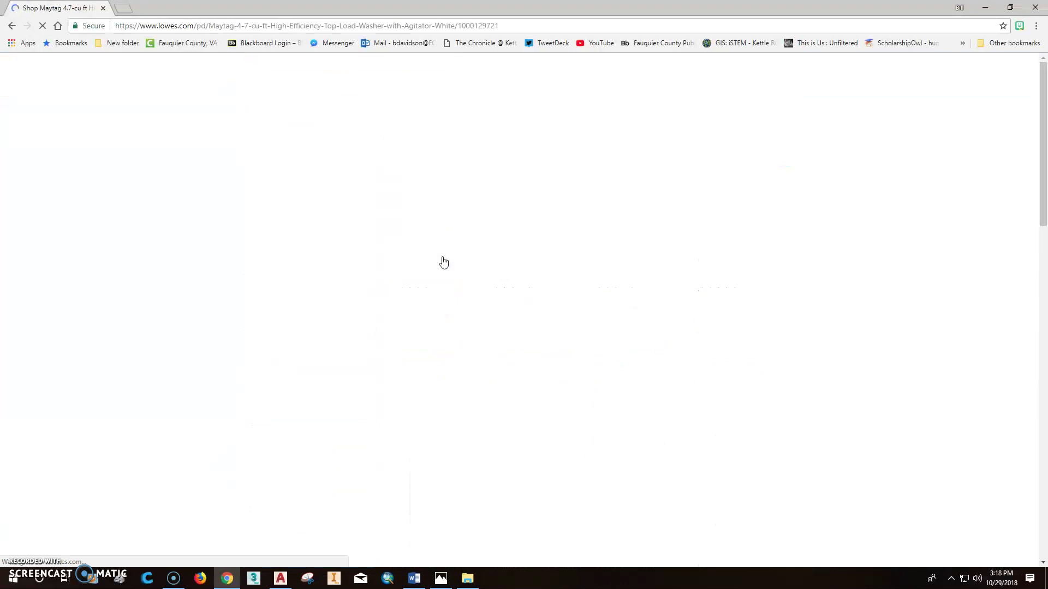
pyautogui.scroll(-10, 451, 307)
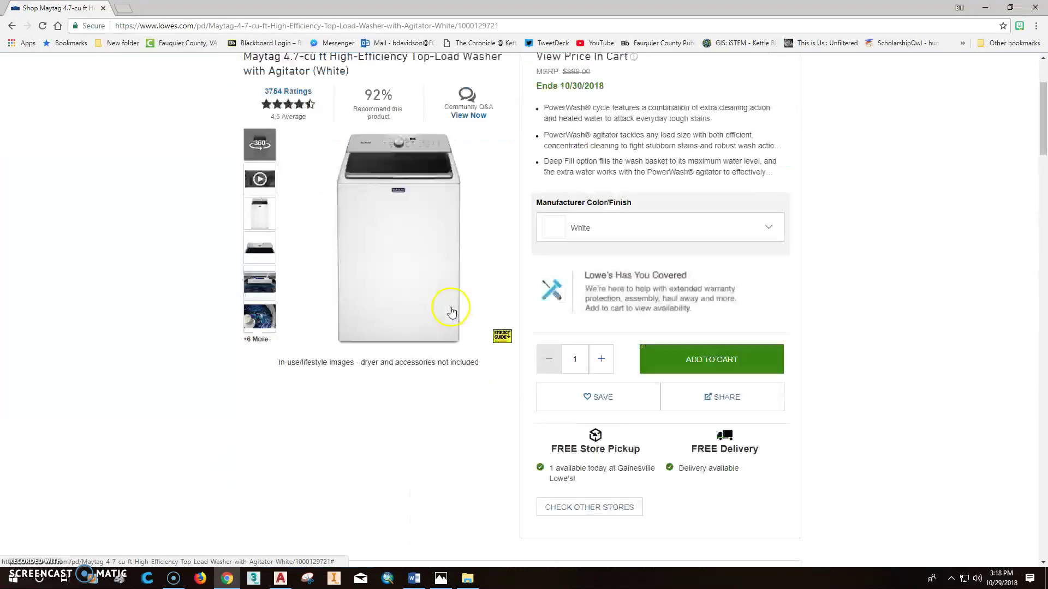
pyautogui.scroll(-4, 450, 310)
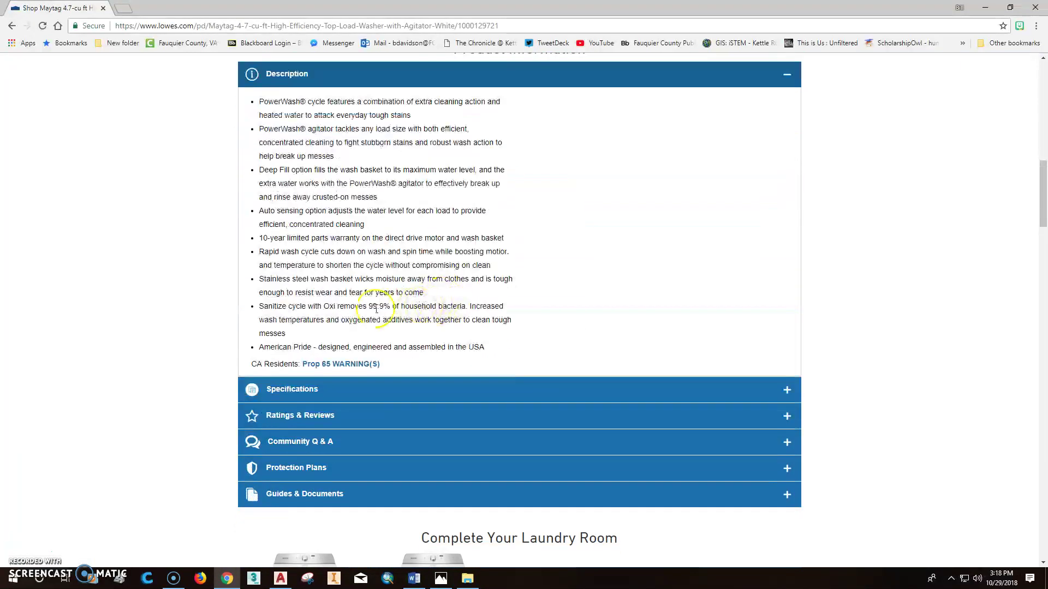
pyautogui.click(303, 391)
pyautogui.scroll(-3, 330, 356)
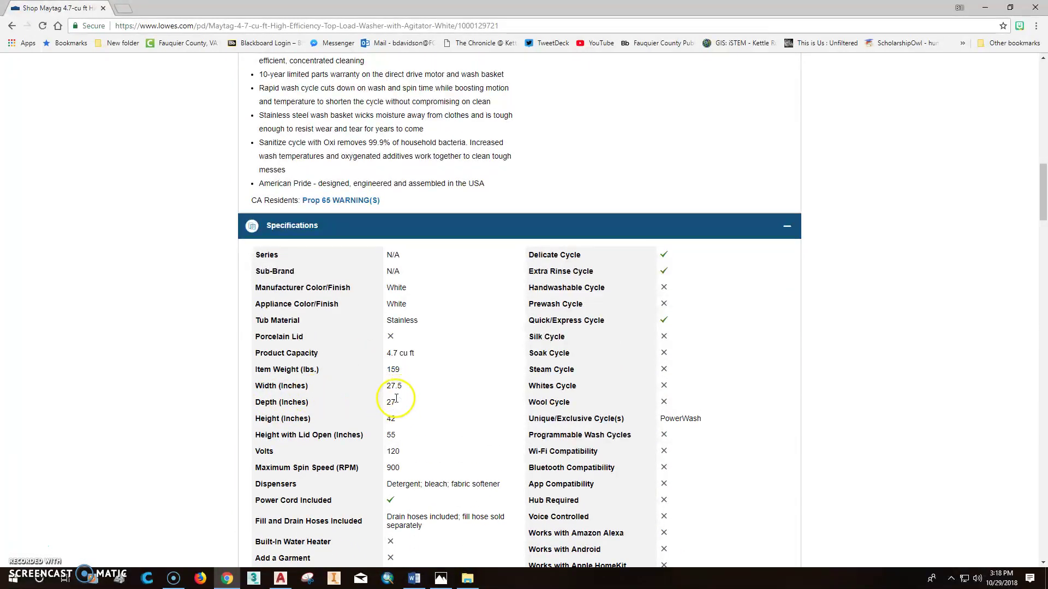
# - Return to the AutoCAD drawing and offset the inner line of the upper room's east exterior wall 60" to the west
pyautogui.scroll(3, 396, 399)
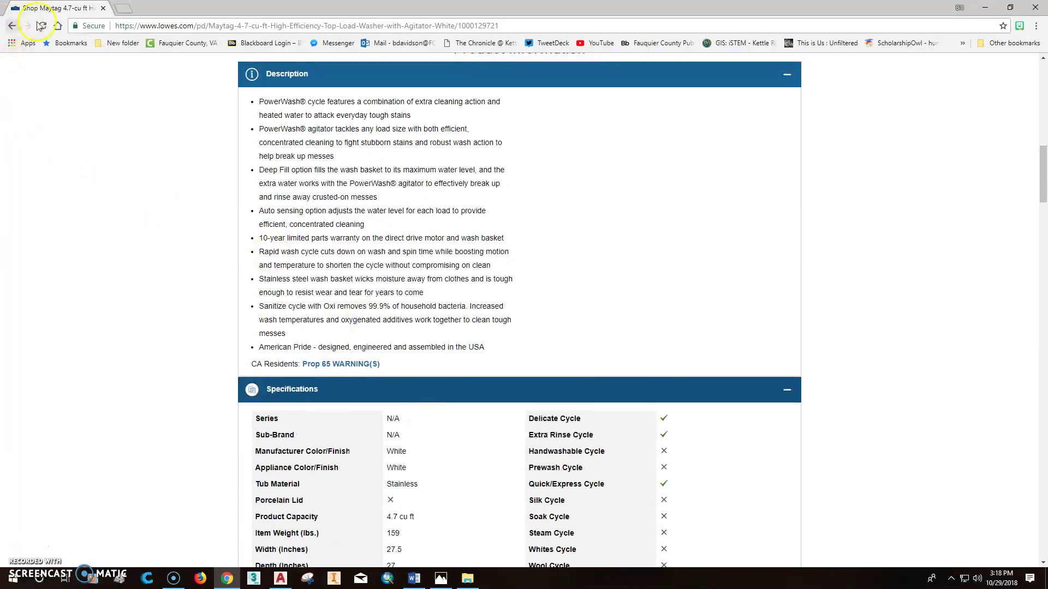
pyautogui.click(992, 11)
pyautogui.scroll(3, 891, 197)
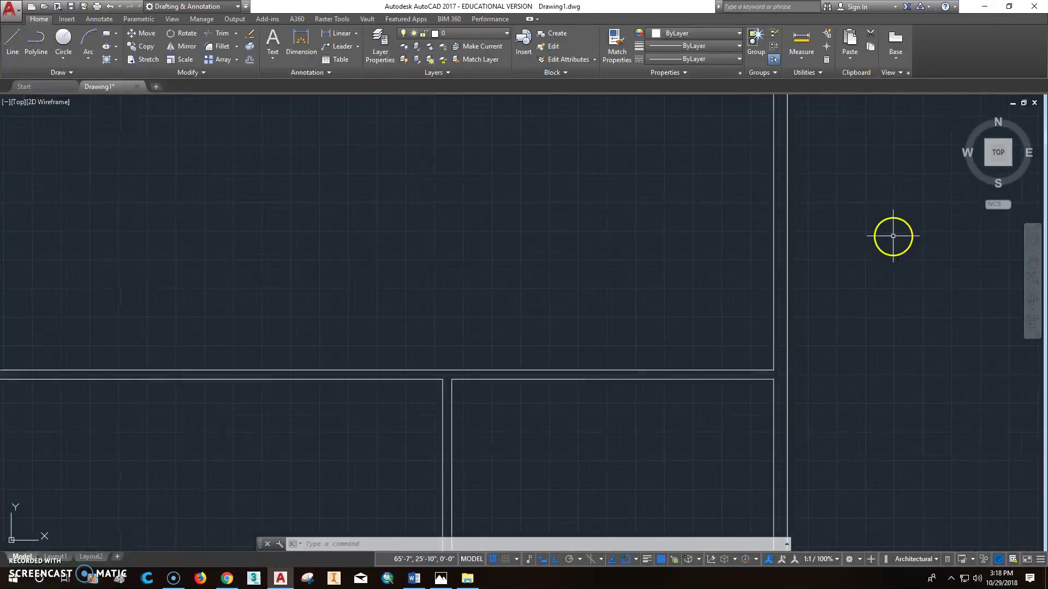
pyautogui.scroll(-2, 831, 302)
pyautogui.moveTo(828, 301); pyautogui.dragTo(748, 253, button='middle')
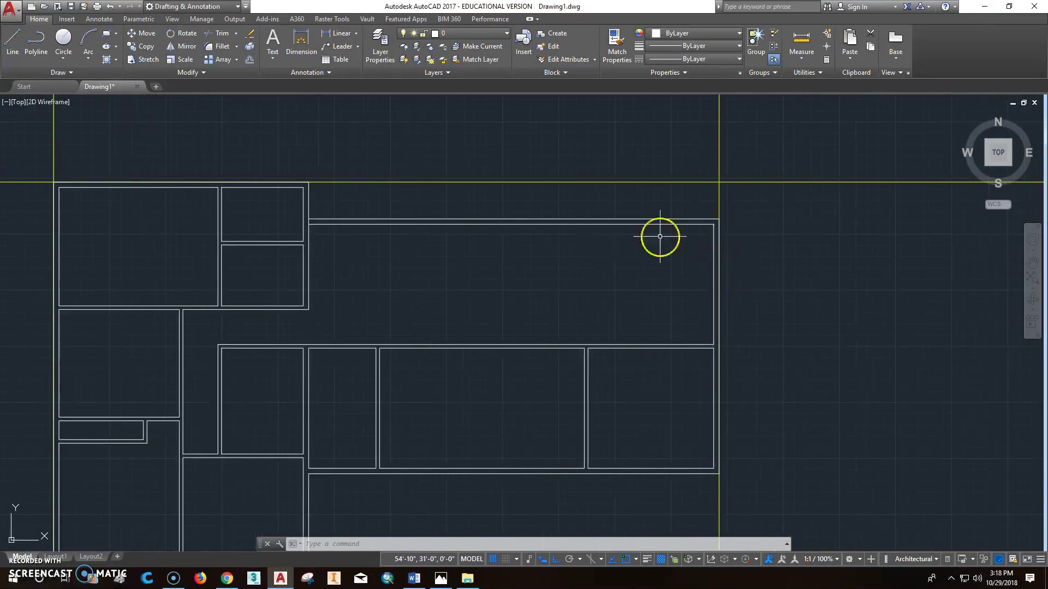
pyautogui.click(249, 59)
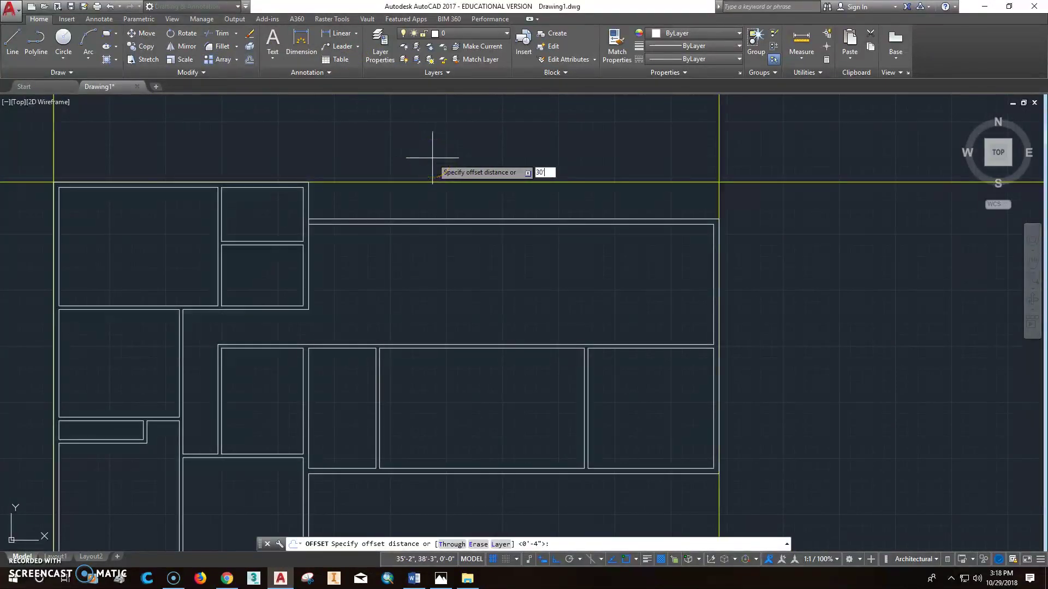
pyautogui.write('30')
pyautogui.write('60')
pyautogui.press('Return')
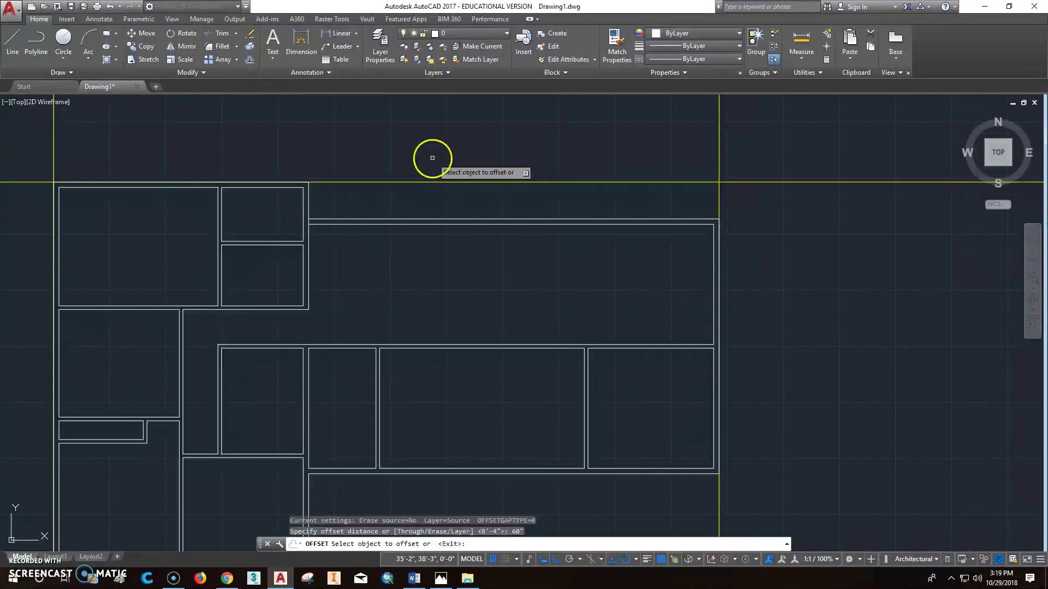
pyautogui.click(713, 246)
pyautogui.click(671, 259)
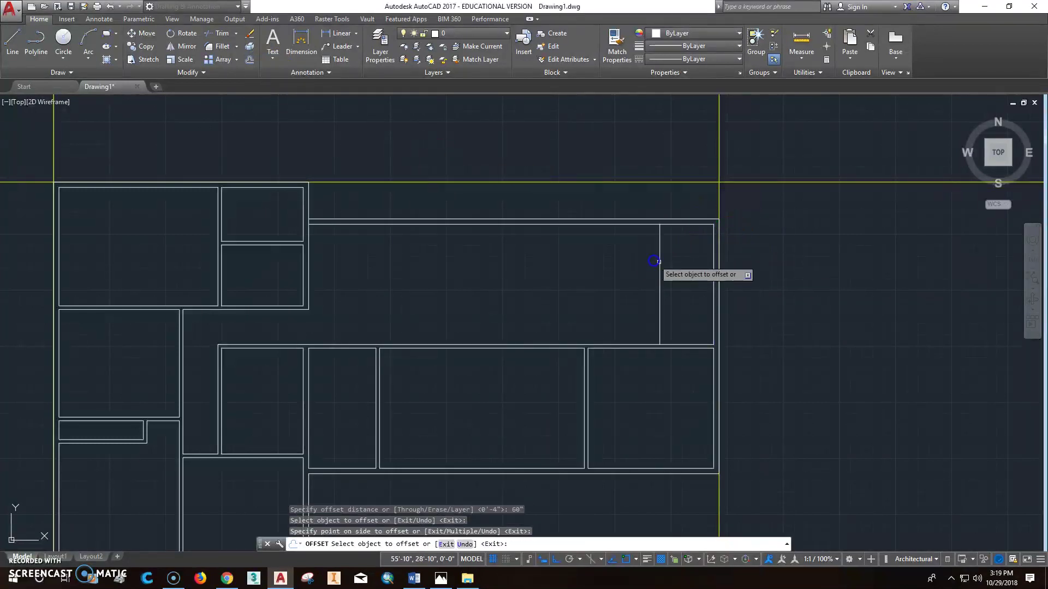
pyautogui.press('Escape')
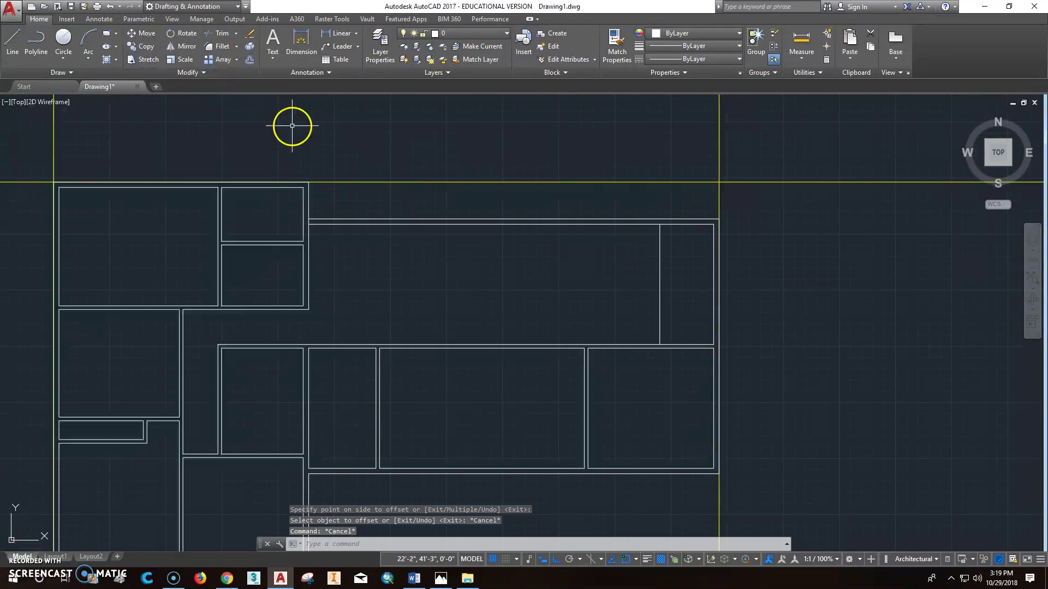
# - Offset the new vertical line in the upper room 4" to the west to give the partition its thickness
pyautogui.write('4"')
pyautogui.press('Return')
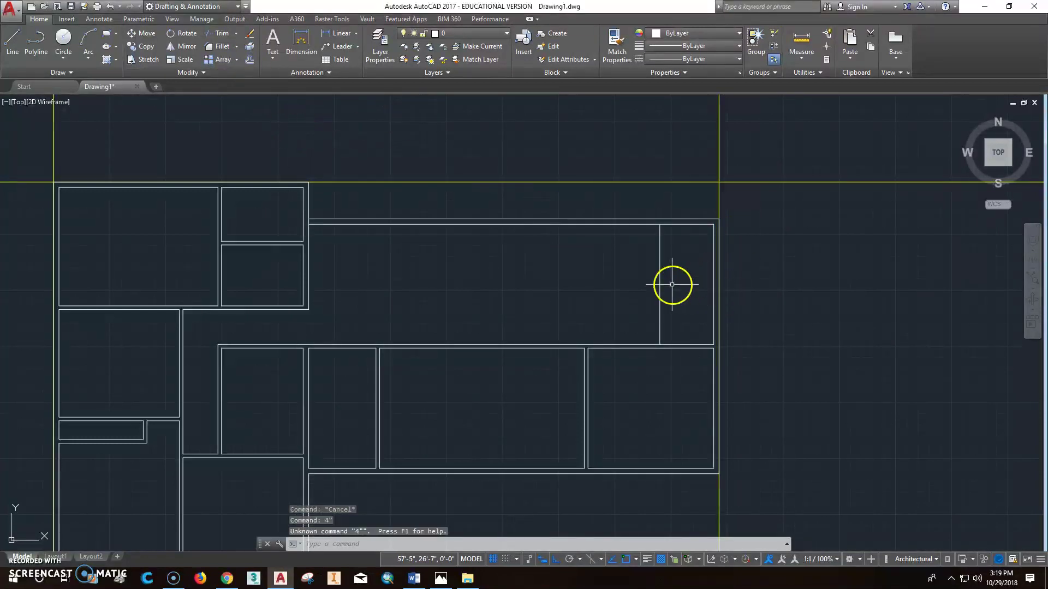
pyautogui.click(250, 59)
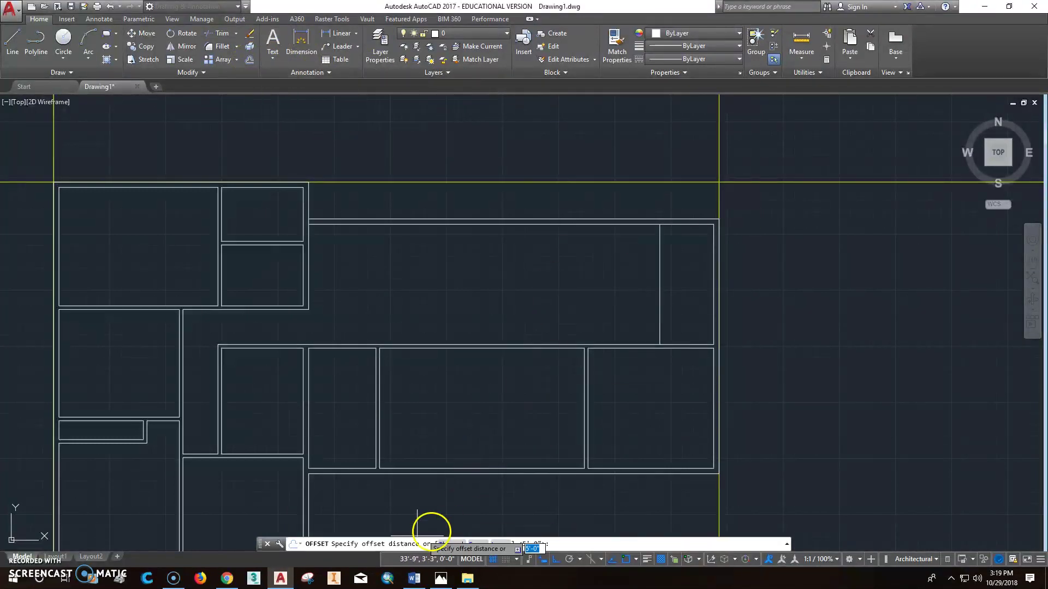
pyautogui.write('"')
pyautogui.press('Return')
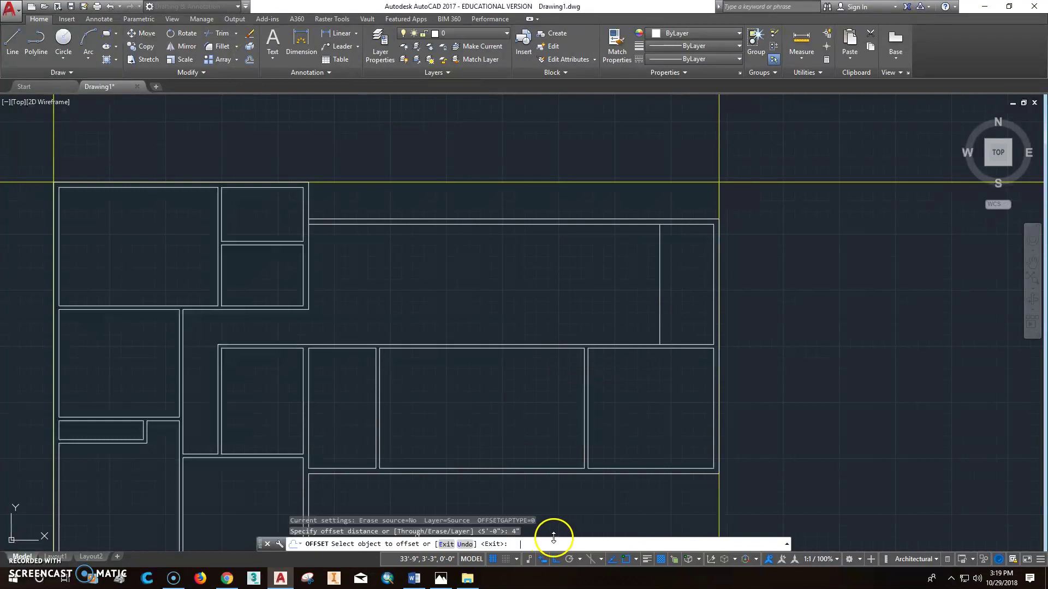
pyautogui.click(660, 284)
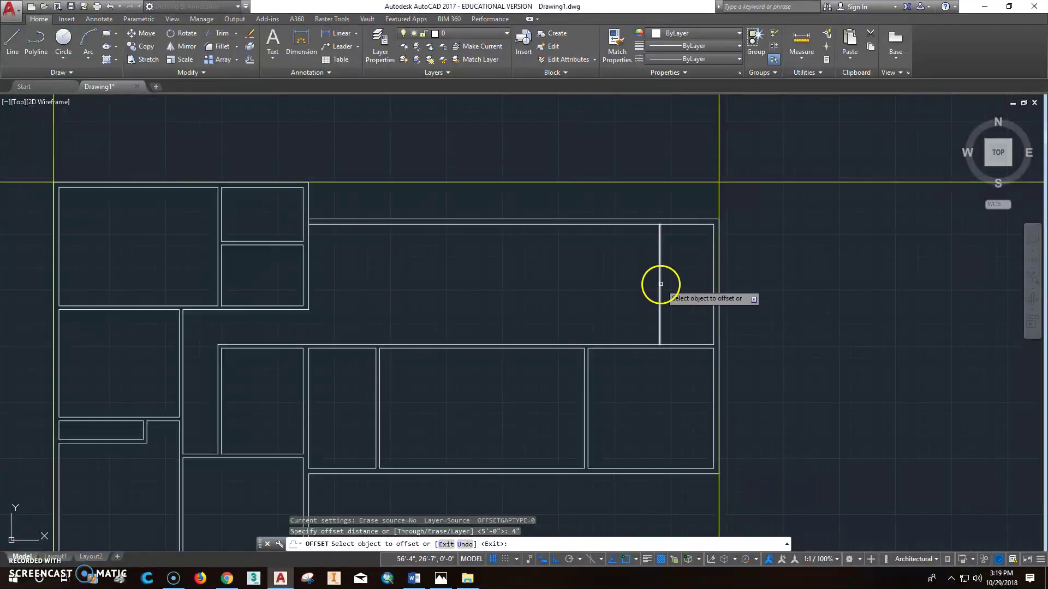
pyautogui.click(653, 285)
pyautogui.press('Escape')
pyautogui.press('Escape')
# - Trim the horizontal wall lines between the two partition lines at the partition's north and south ends
pyautogui.scroll(2, 627, 245)
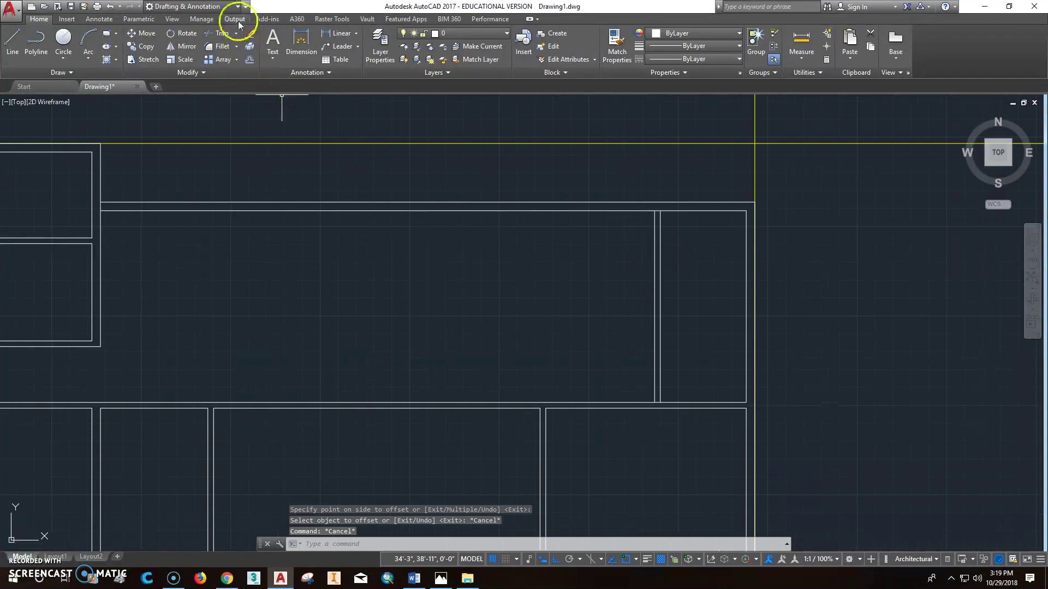
pyautogui.click(221, 34)
pyautogui.press('Return')
pyautogui.click(657, 211)
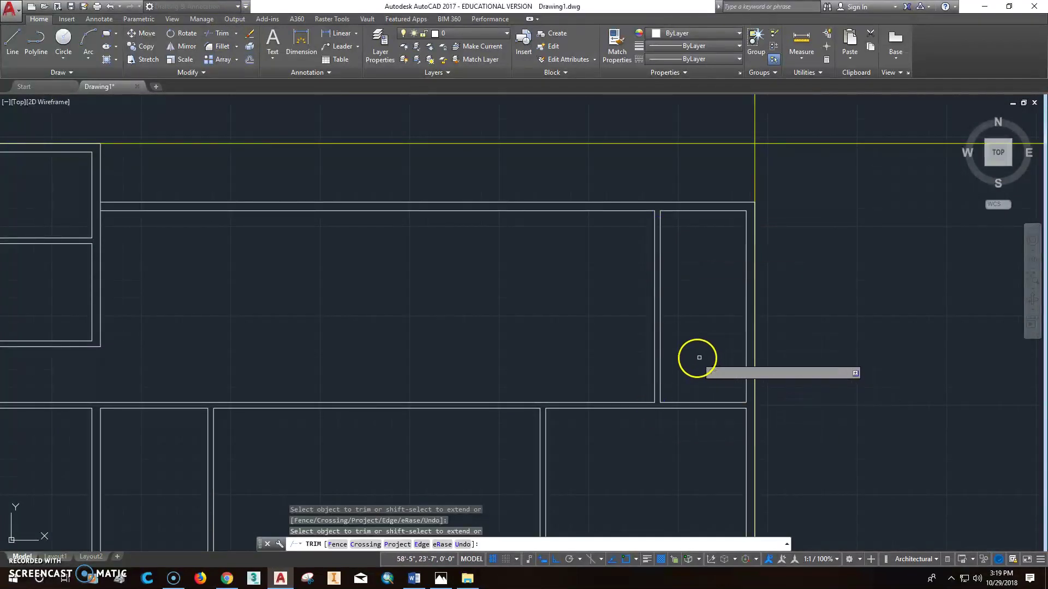
pyautogui.press('Escape')
pyautogui.press('Escape')
pyautogui.moveTo(638, 300); pyautogui.dragTo(639, 253, button='middle')
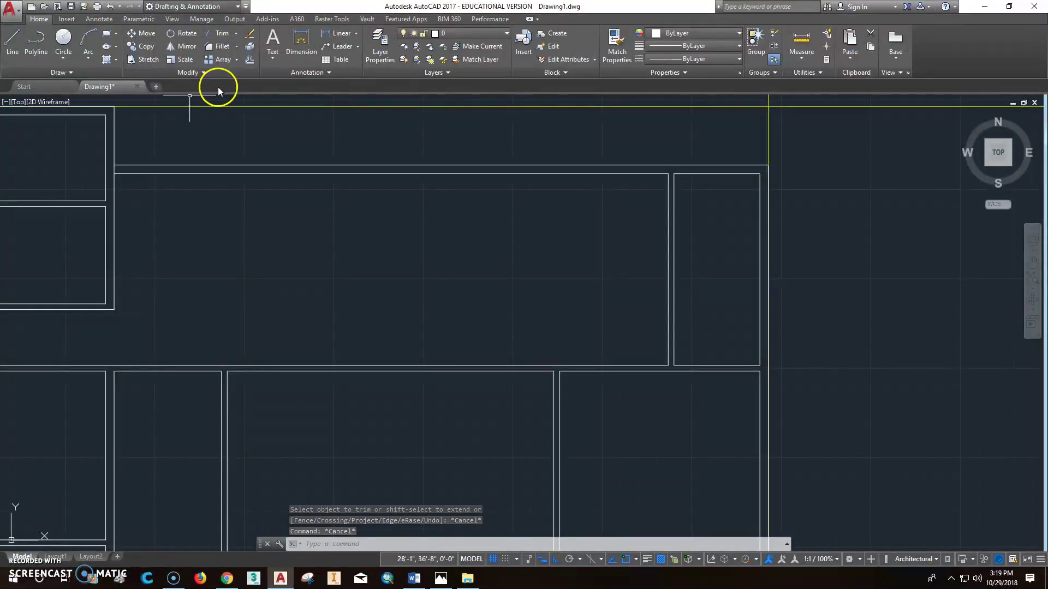
pyautogui.click(253, 60)
pyautogui.write("12'")
pyautogui.press('Return')
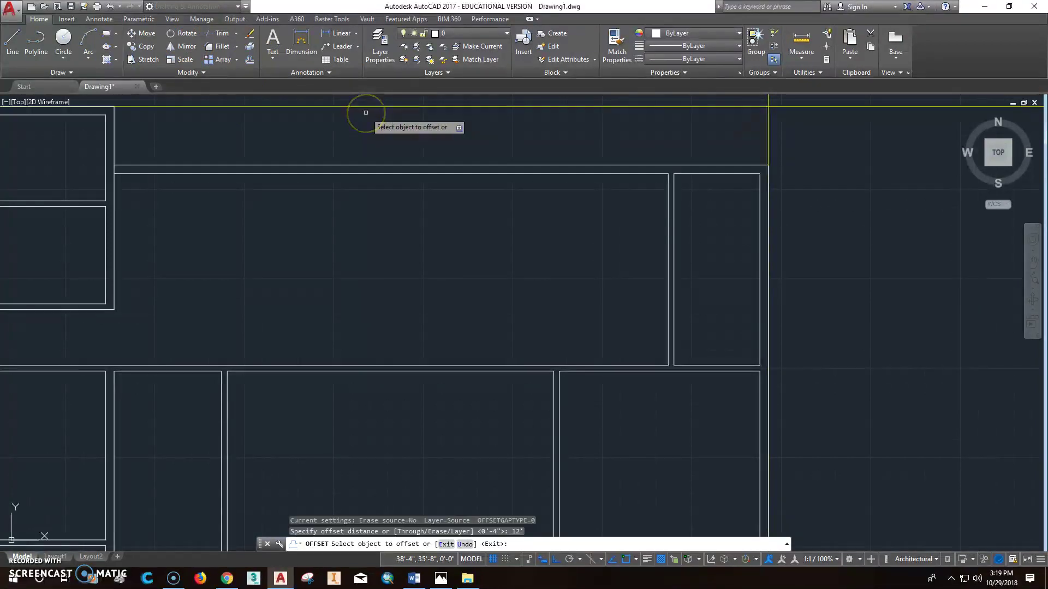
pyautogui.click(667, 287)
pyautogui.rightClick(532, 301)
pyautogui.click(546, 306)
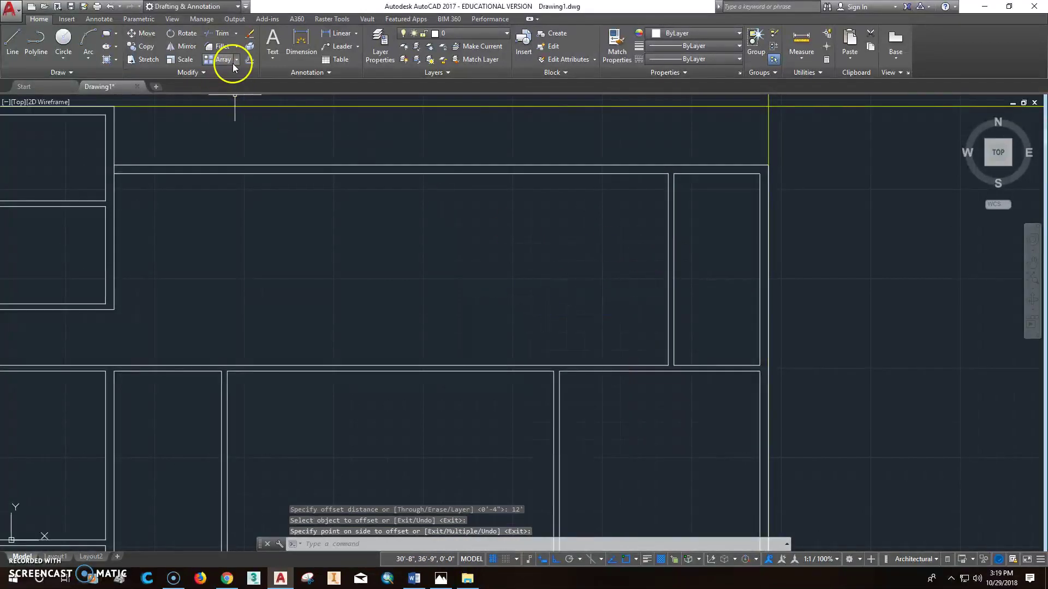
# - Offset the west line of the new partition 12' to the west across the upper room
pyautogui.click(248, 60)
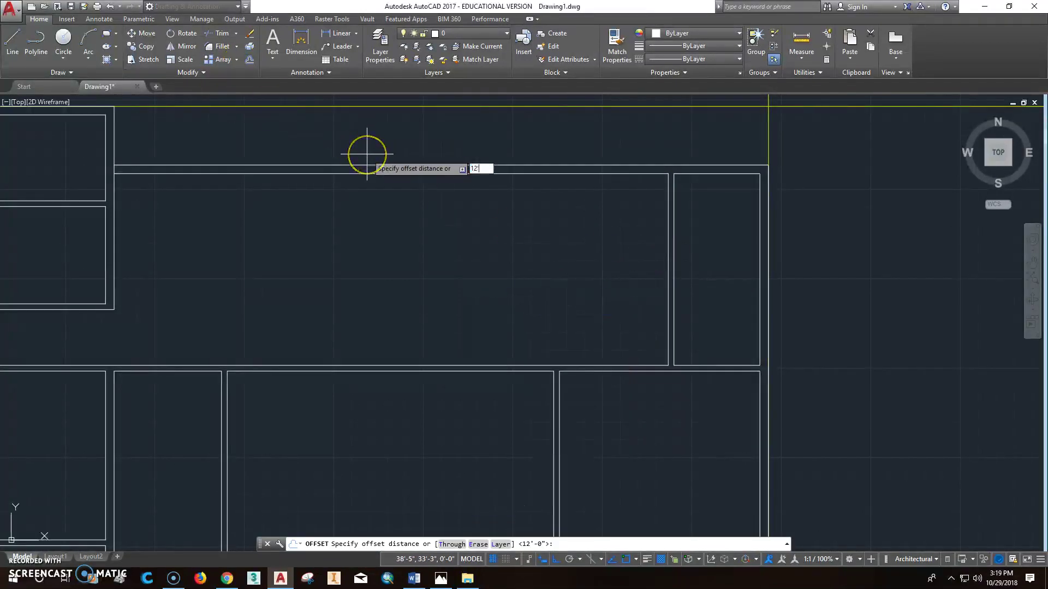
pyautogui.press('Return')
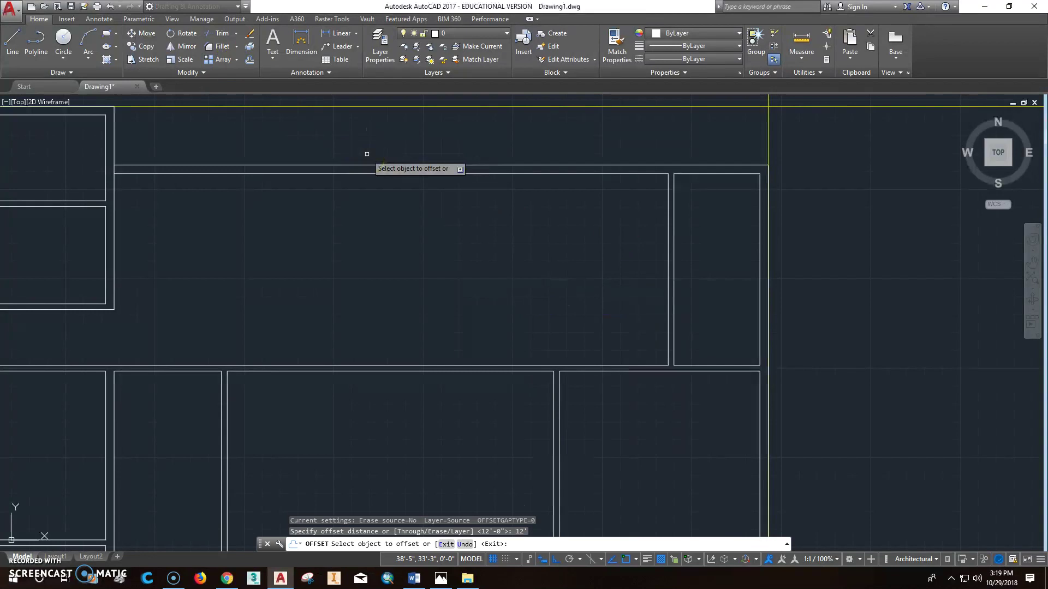
pyautogui.click(667, 256)
pyautogui.click(583, 262)
pyautogui.press('Escape')
pyautogui.click(460, 300)
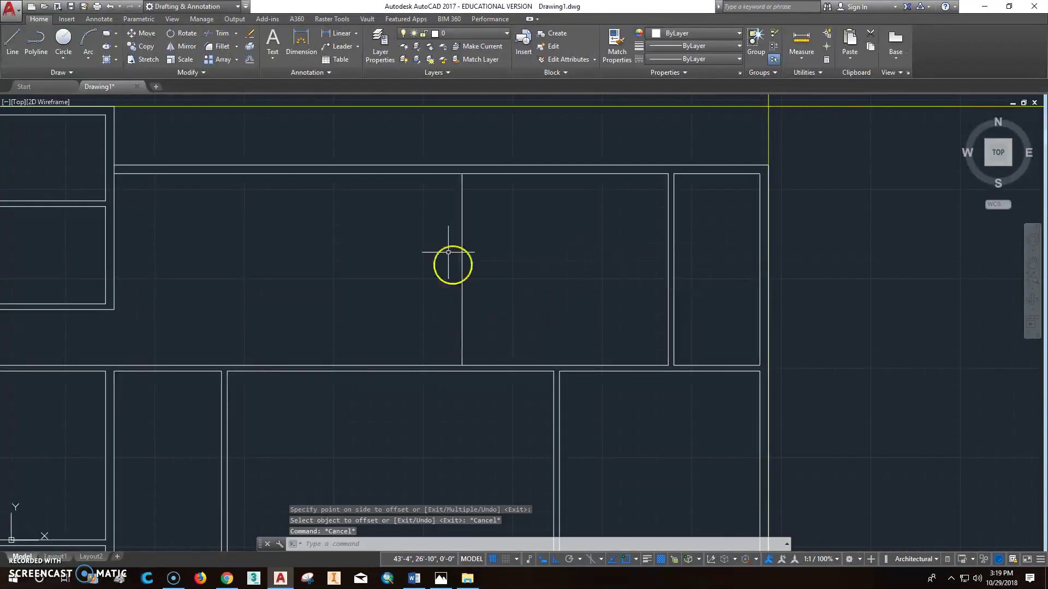
# - Offset the vertical line in the middle of the upper room 4" to the west to form a second partition
pyautogui.click(249, 60)
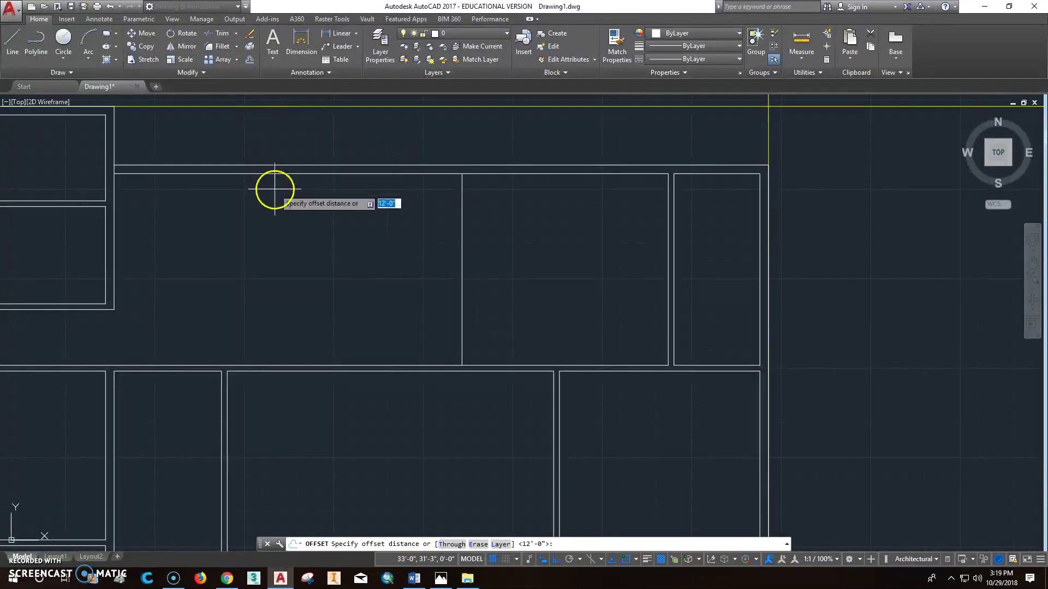
pyautogui.write('4"')
pyautogui.press('Return')
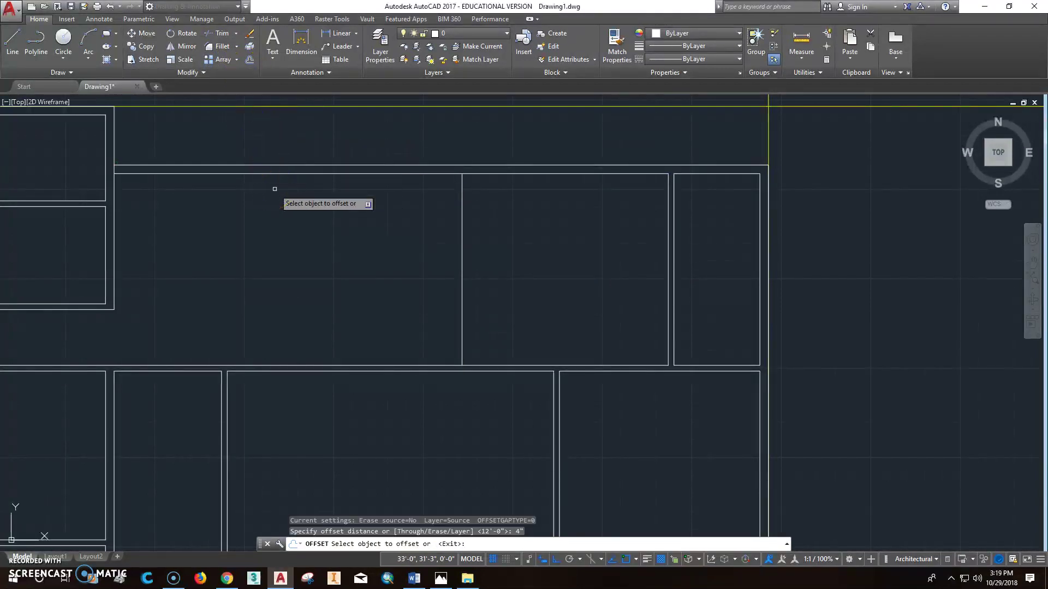
pyautogui.click(461, 322)
pyautogui.click(448, 325)
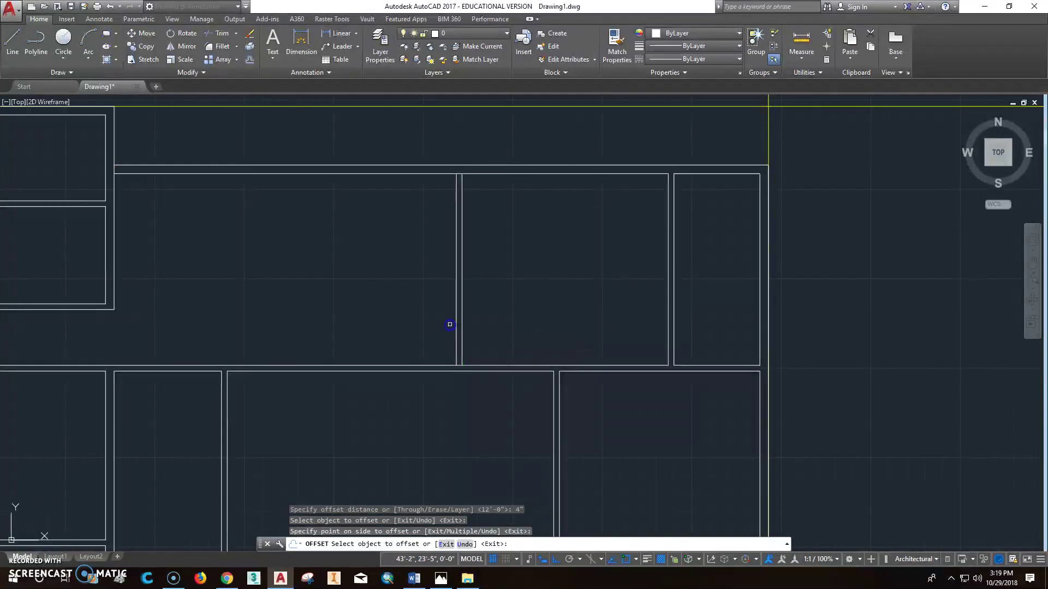
pyautogui.press('Escape')
pyautogui.press('Escape')
pyautogui.scroll(3, 475, 365)
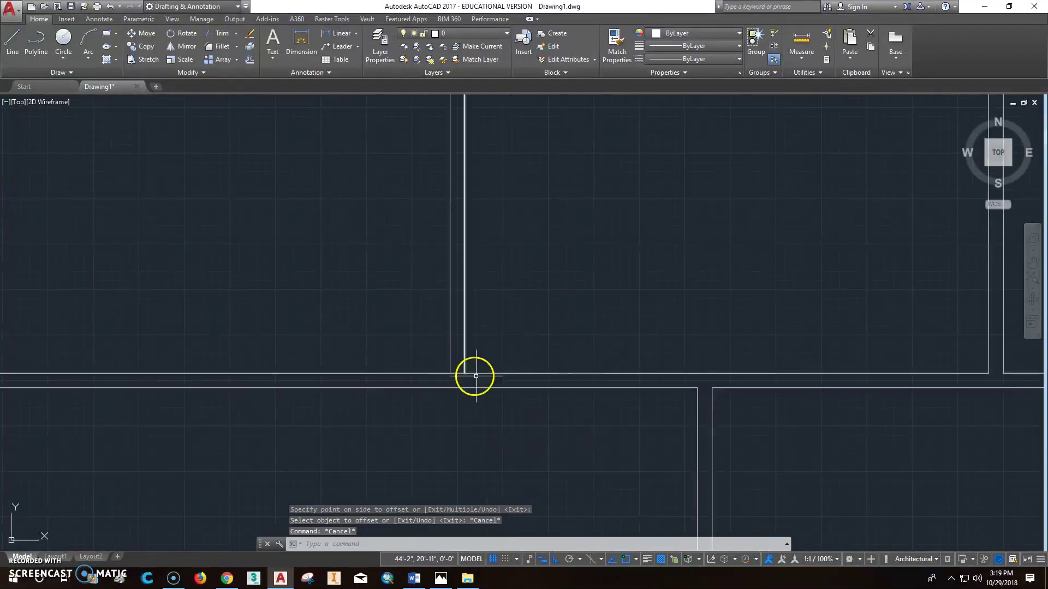
pyautogui.scroll(-3, 451, 371)
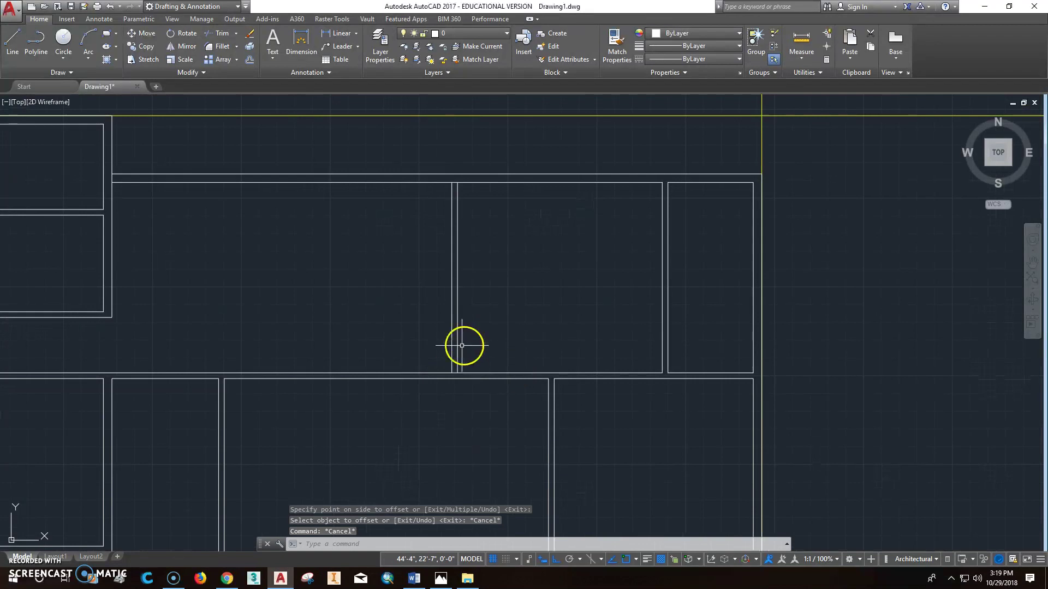
# - Offset the upper room's south wall line 24" to the north across the second partition
pyautogui.click(249, 46)
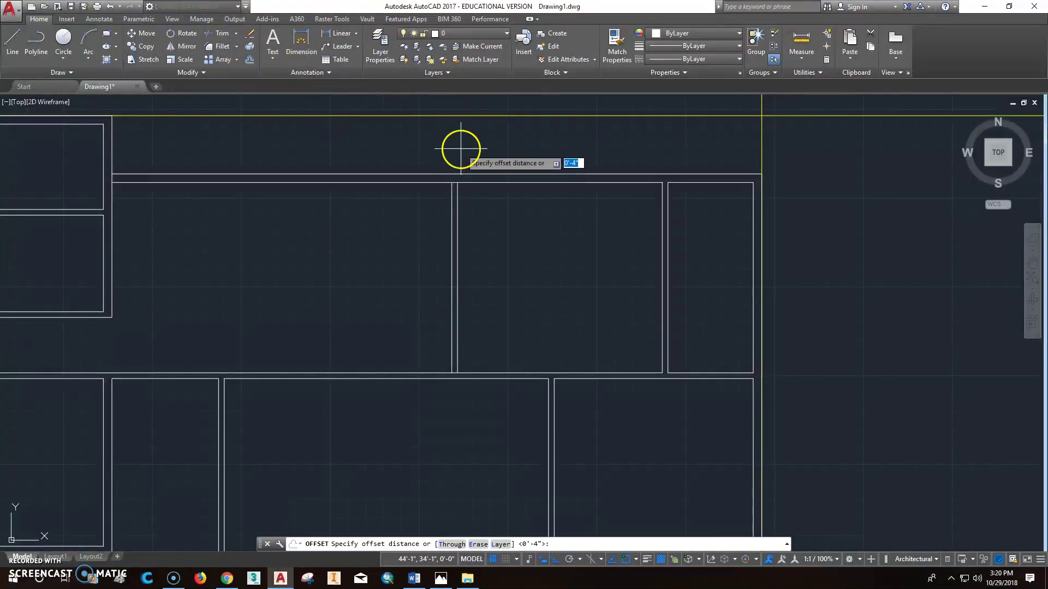
pyautogui.press('Return')
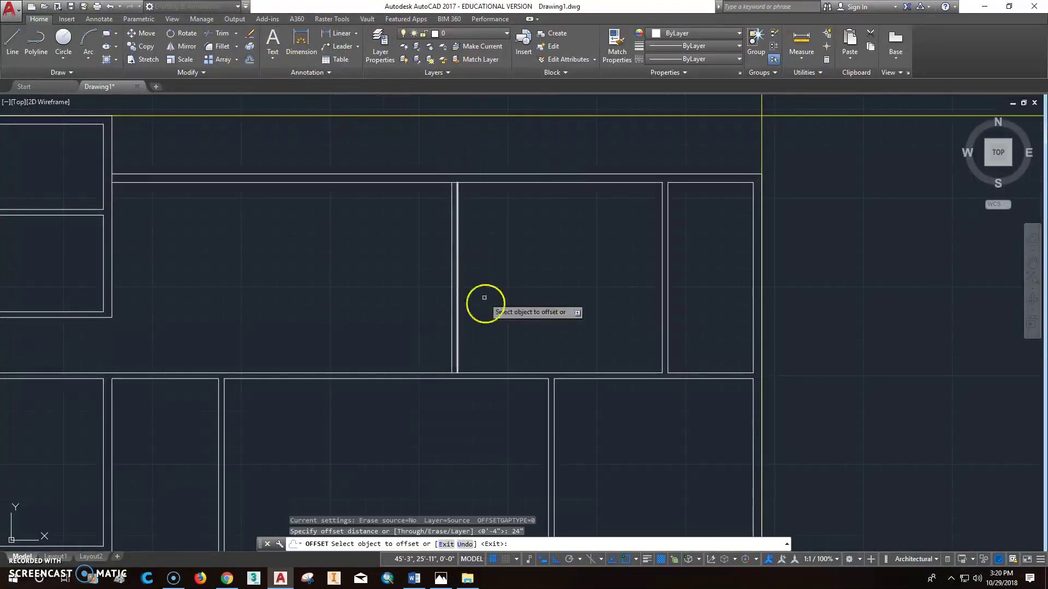
pyautogui.click(466, 372)
pyautogui.click(475, 357)
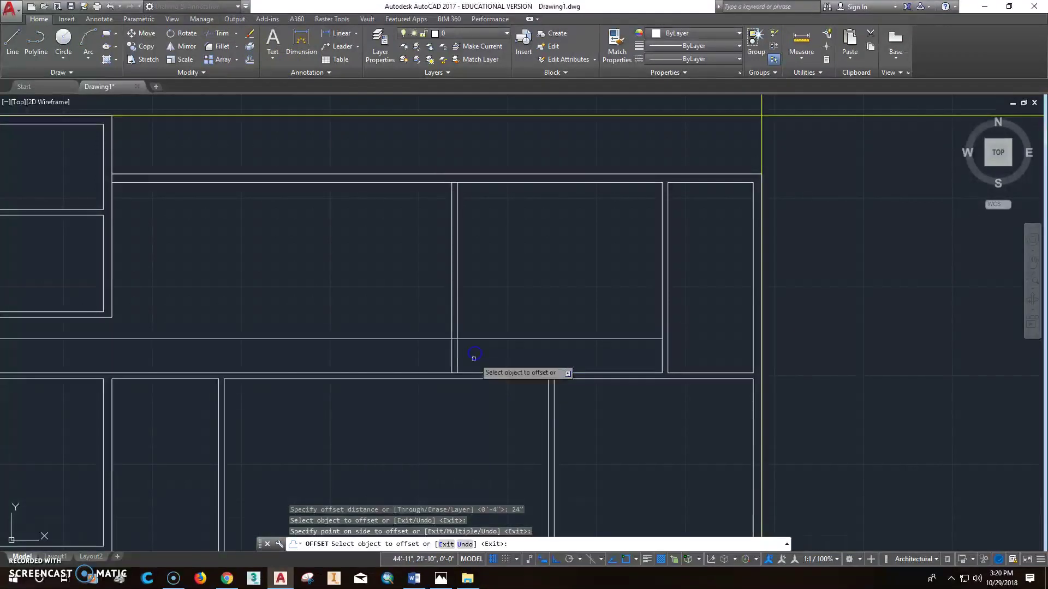
pyautogui.press('Escape')
# - Fillet both lines of the second partition with the new horizontal line to leave a short squared stub on the south wall
pyautogui.scroll(2, 456, 341)
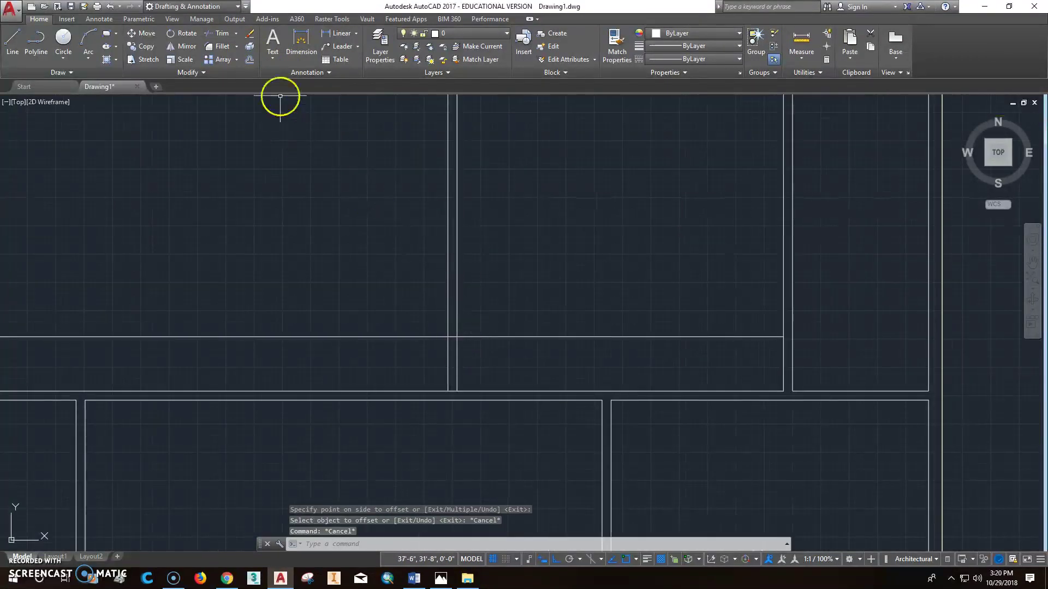
pyautogui.click(222, 48)
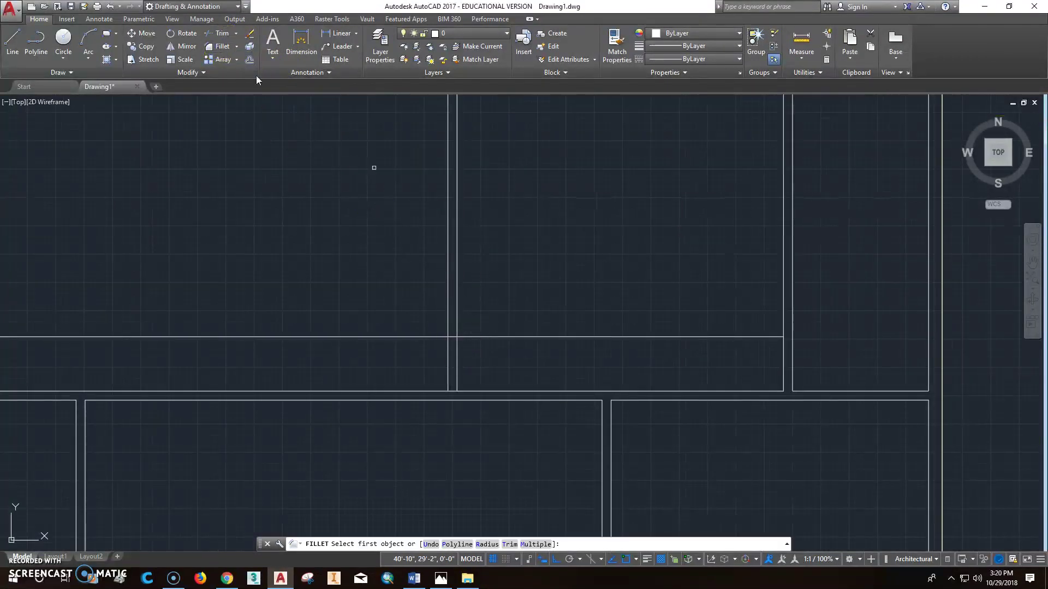
pyautogui.click(448, 342)
pyautogui.click(454, 337)
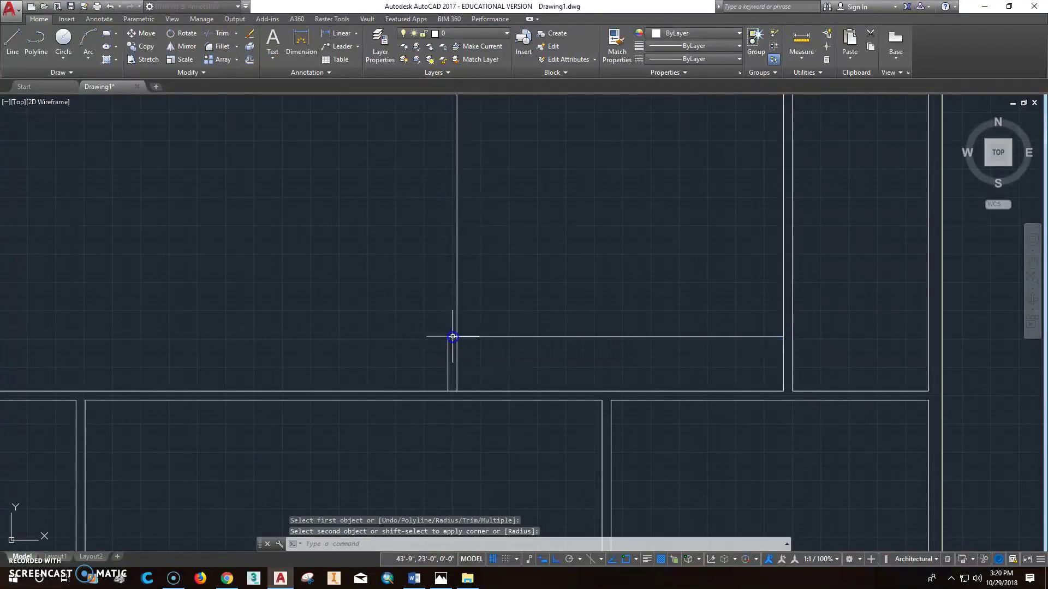
pyautogui.rightClick(460, 337)
pyautogui.click(491, 338)
pyautogui.click(458, 341)
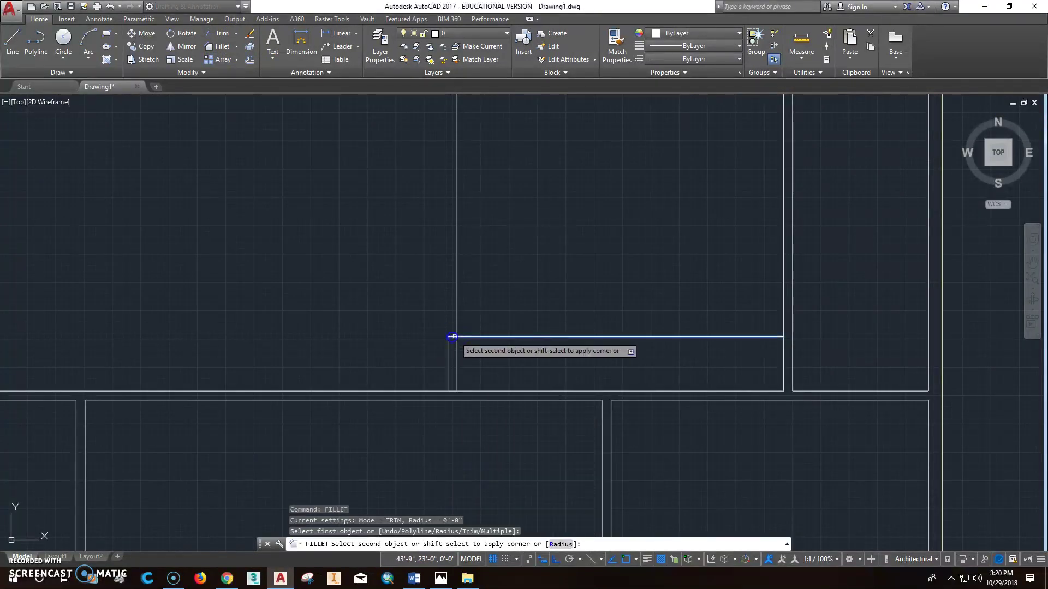
pyautogui.click(458, 343)
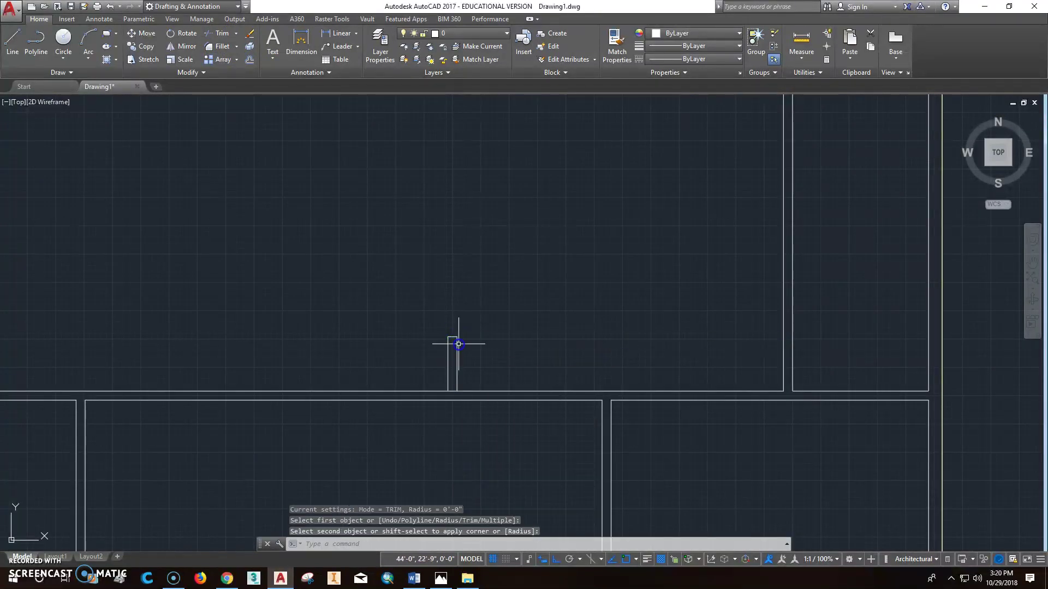
# - Trim the south wall line between the two sides of the stub wall at its base
pyautogui.click(222, 34)
pyautogui.press('Return')
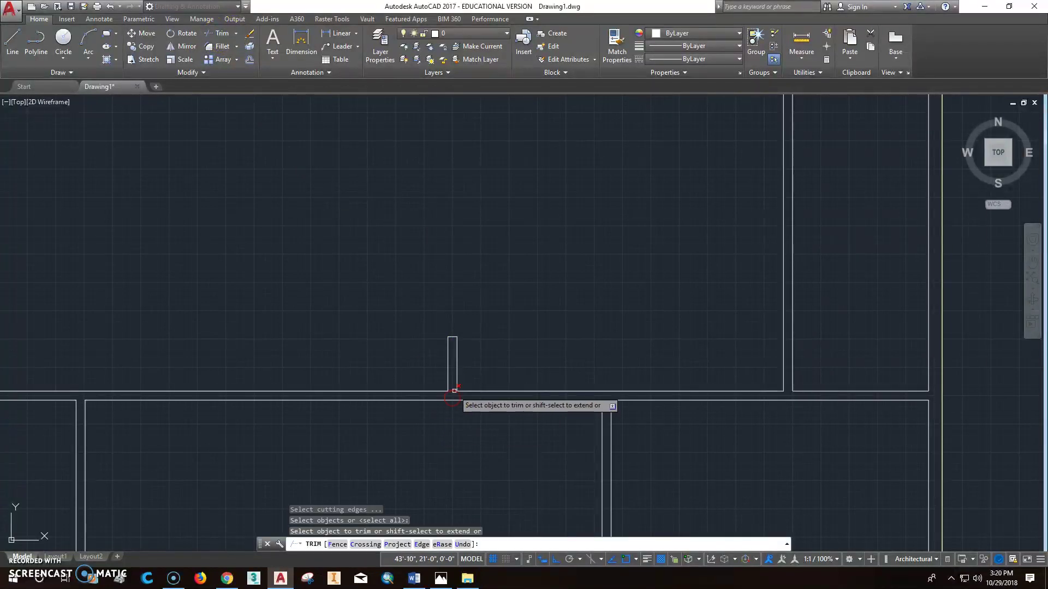
pyautogui.click(454, 391)
pyautogui.press('Escape')
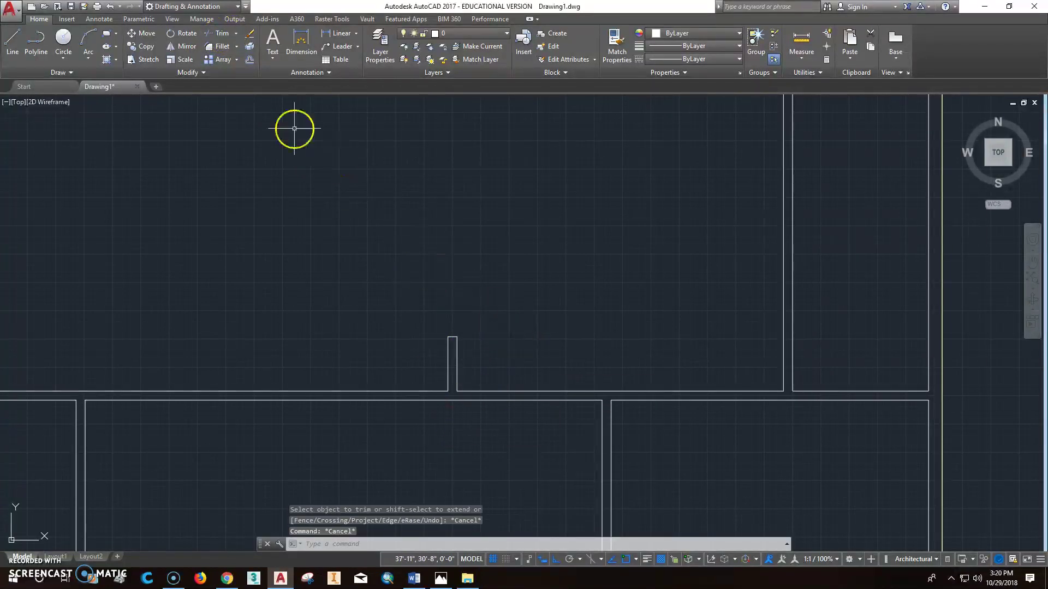
pyautogui.click(249, 60)
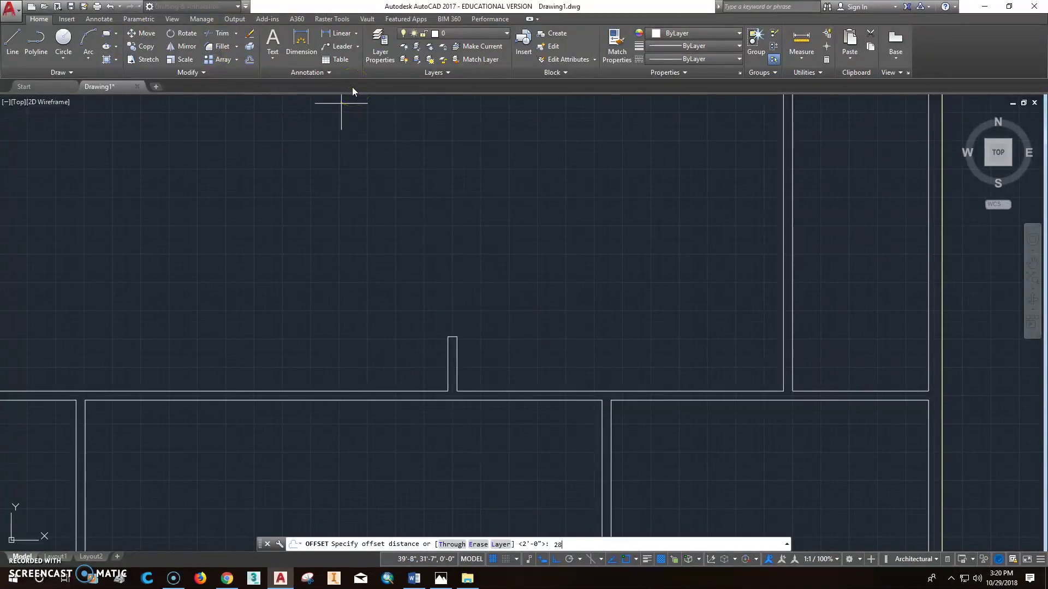
pyautogui.press('Escape')
pyautogui.press('Escape')
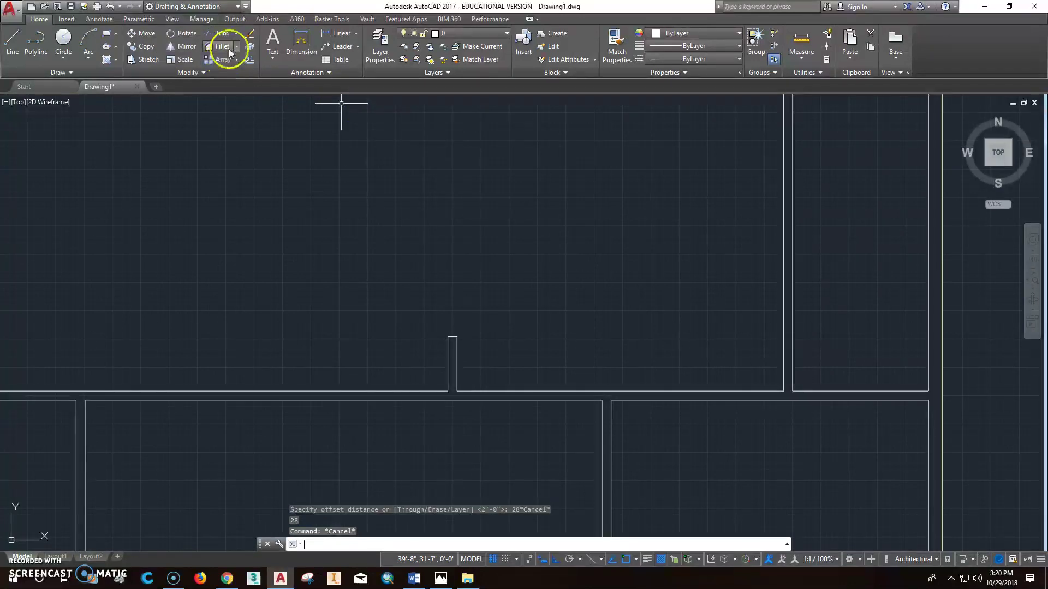
# - Copy the stub wall on the upper room's south wall 28" to the east
pyautogui.click(418, 304)
pyautogui.click(482, 421)
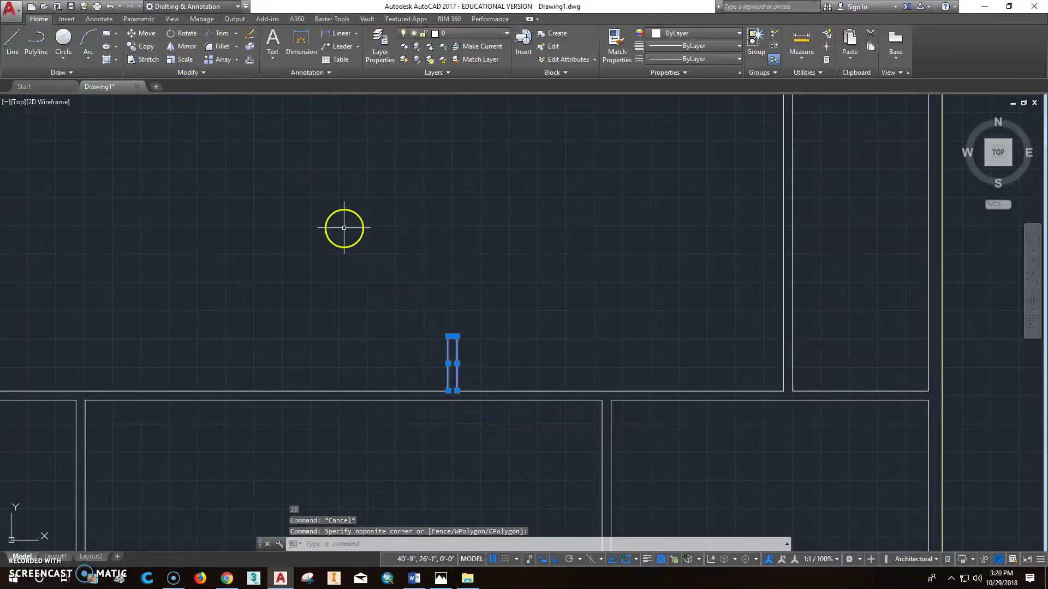
pyautogui.click(144, 46)
pyautogui.click(439, 260)
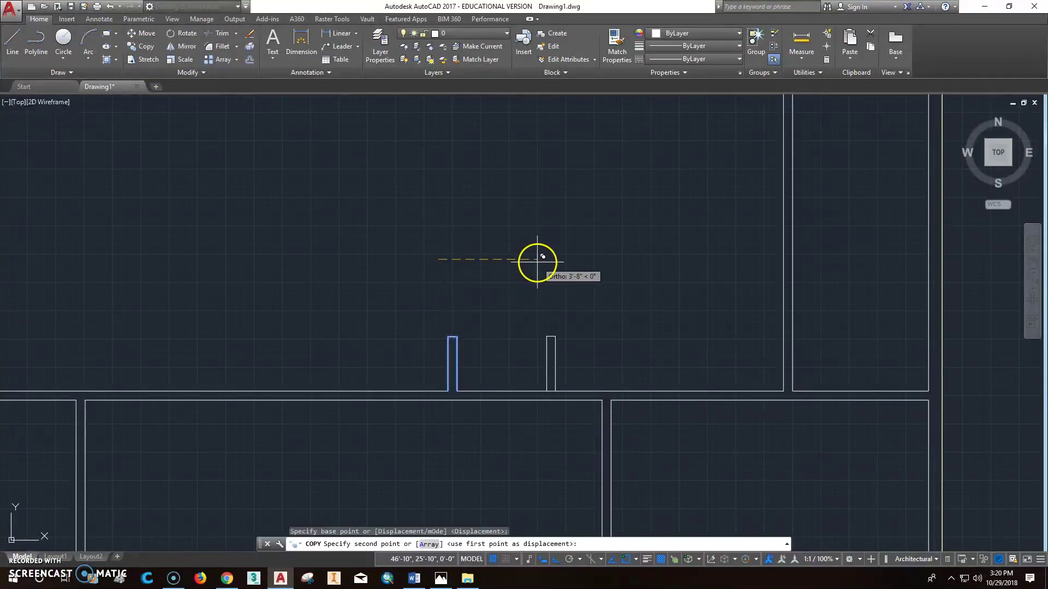
pyautogui.write('28')
pyautogui.press('Return')
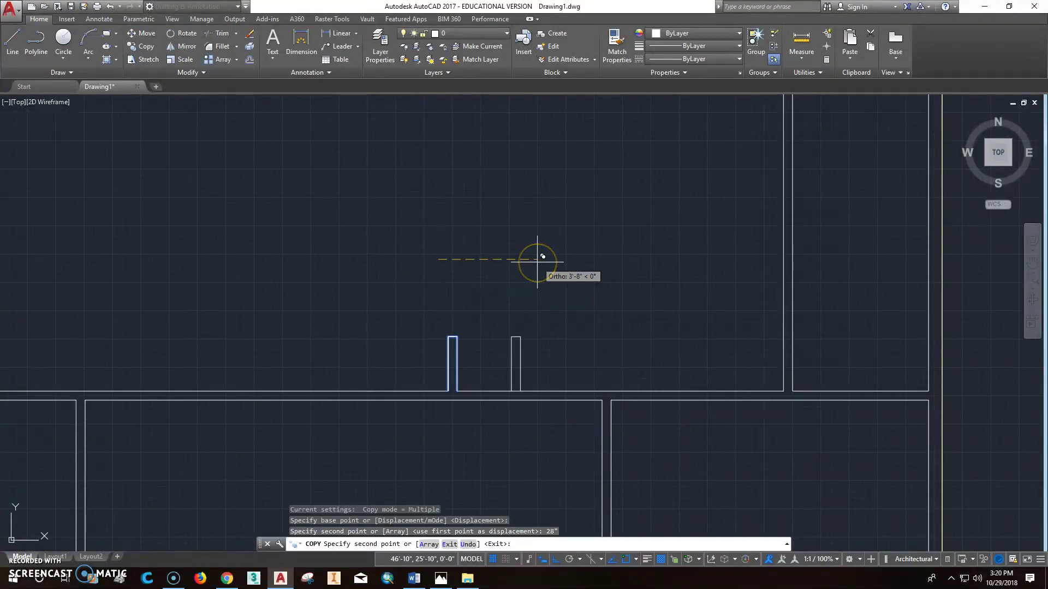
pyautogui.press('Escape')
pyautogui.press('Escape')
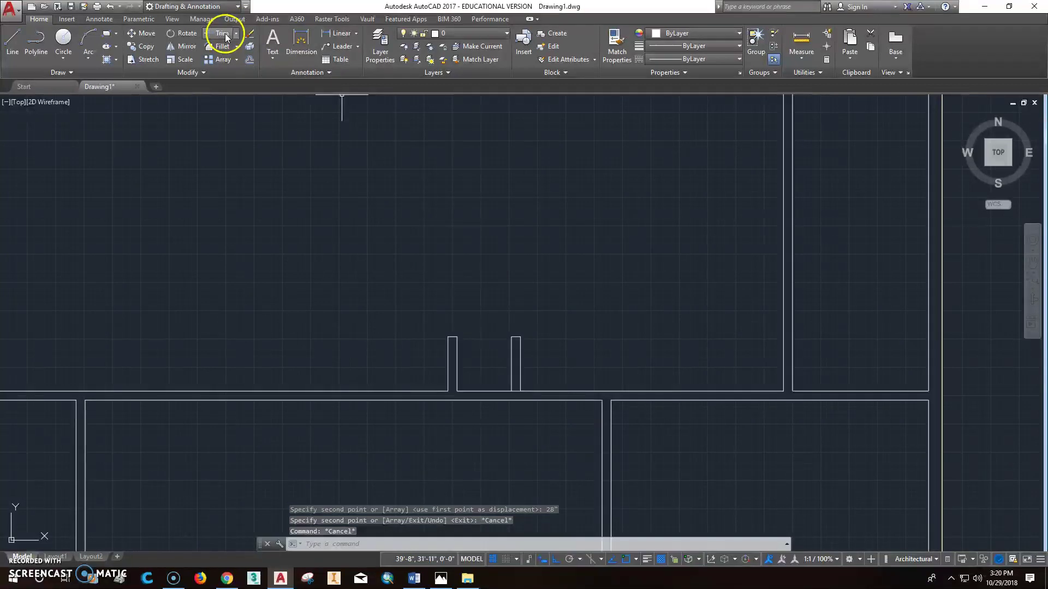
# - Trim the south wall line between the two sides of the copied stub wall at its base
pyautogui.click(224, 34)
pyautogui.press('Return')
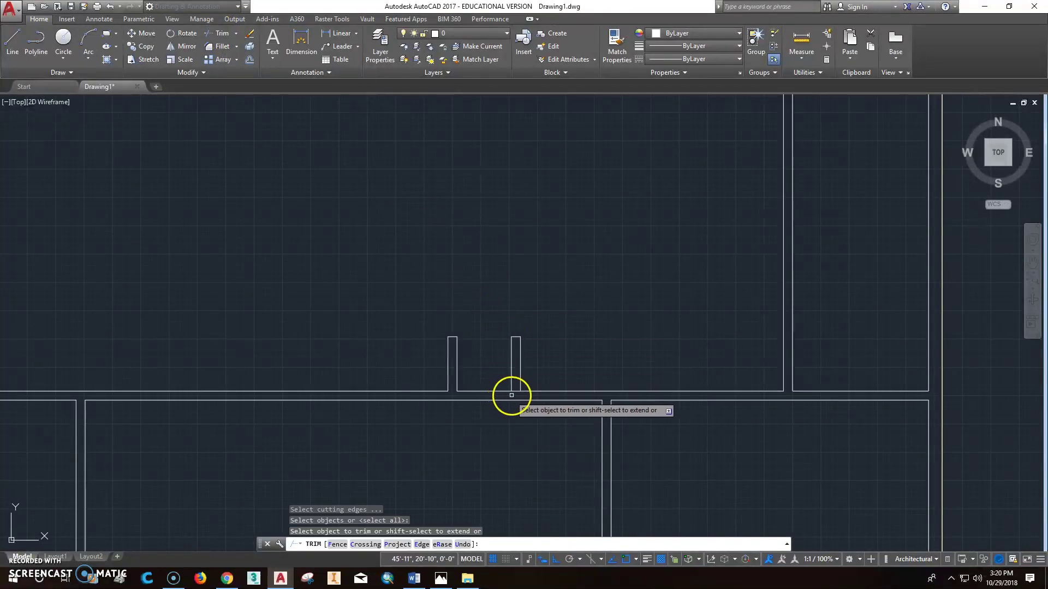
pyautogui.click(515, 391)
pyautogui.press('Escape')
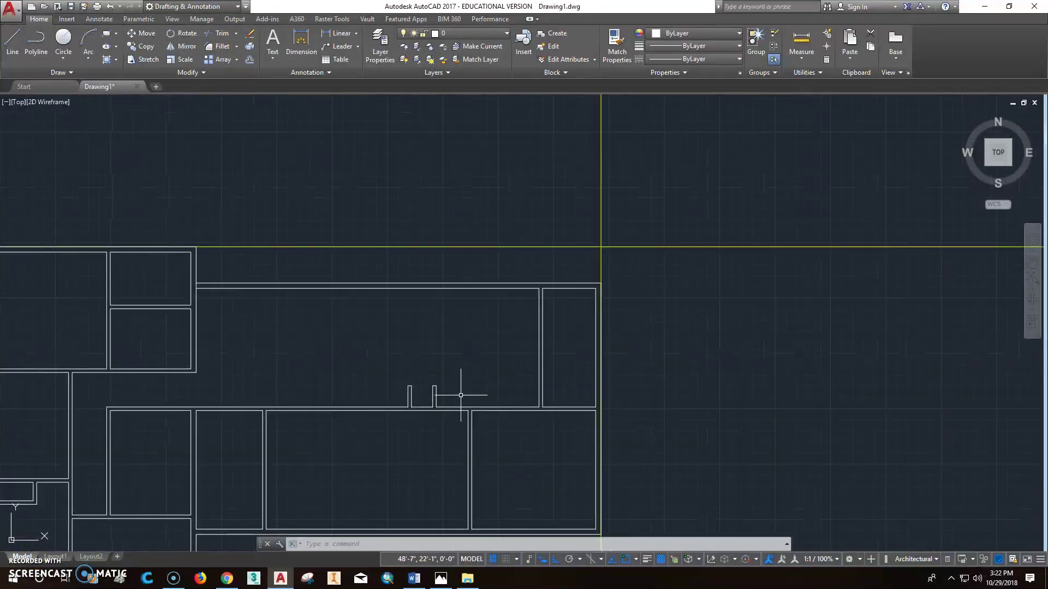
# - Measure the distance from the western stub wall's top to the outer wall corner at the upper room's west side
pyautogui.moveTo(391, 385); pyautogui.dragTo(475, 394, button='middle')
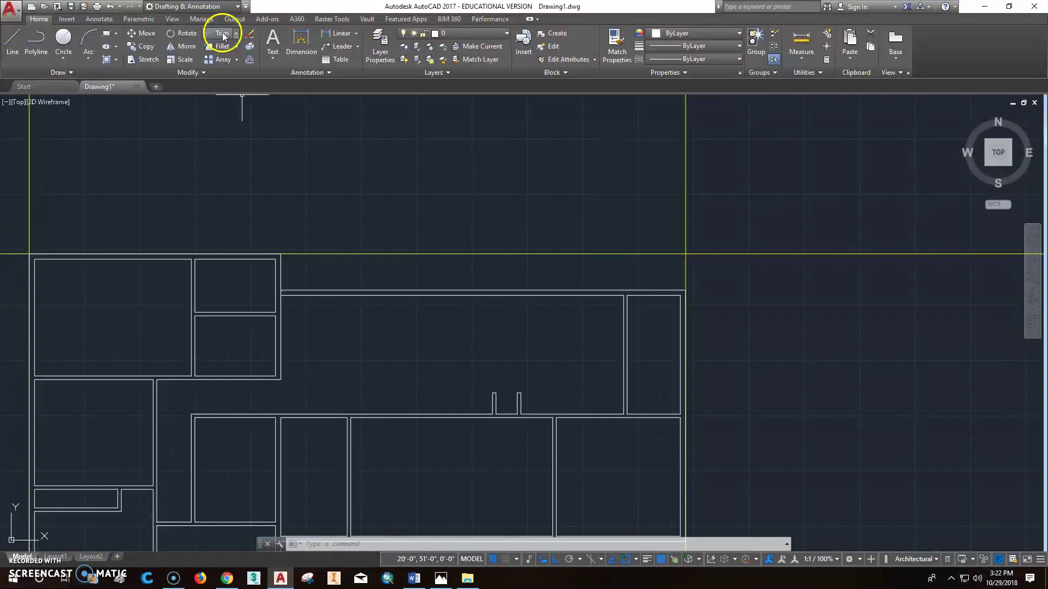
pyautogui.write('a')
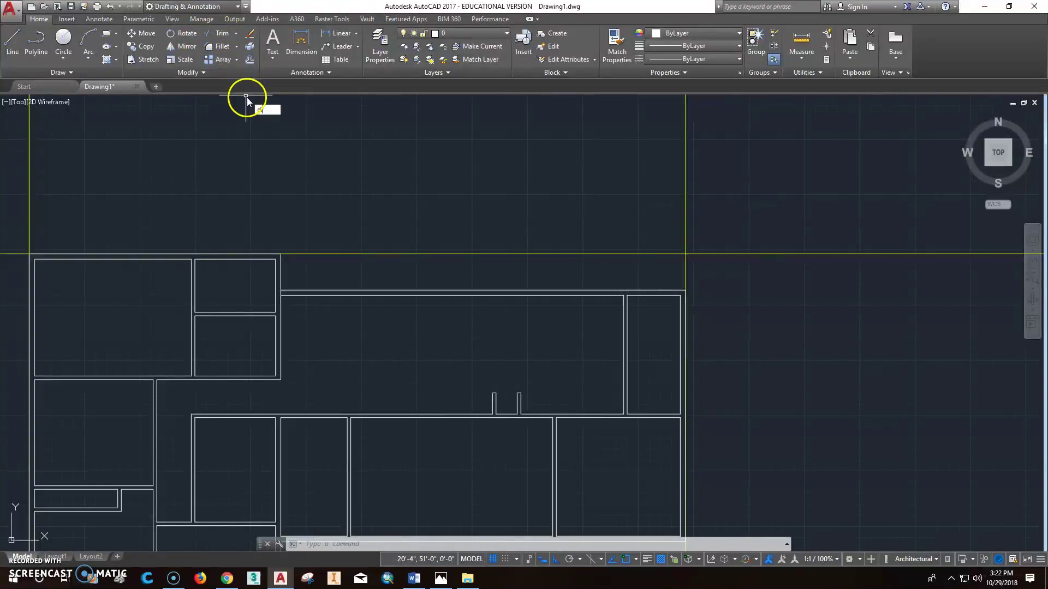
pyautogui.press('Return')
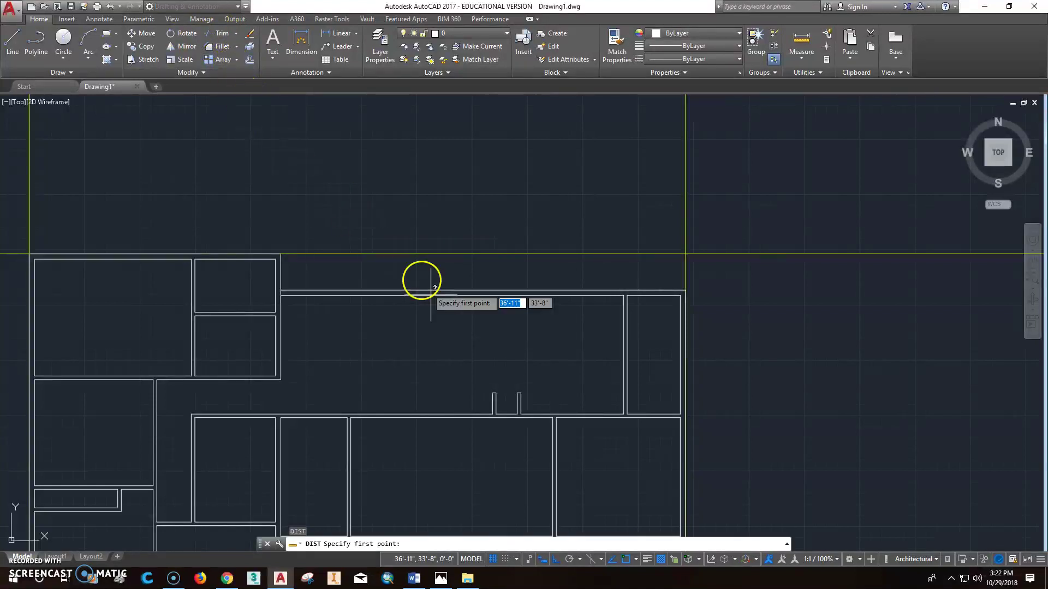
pyautogui.click(494, 393)
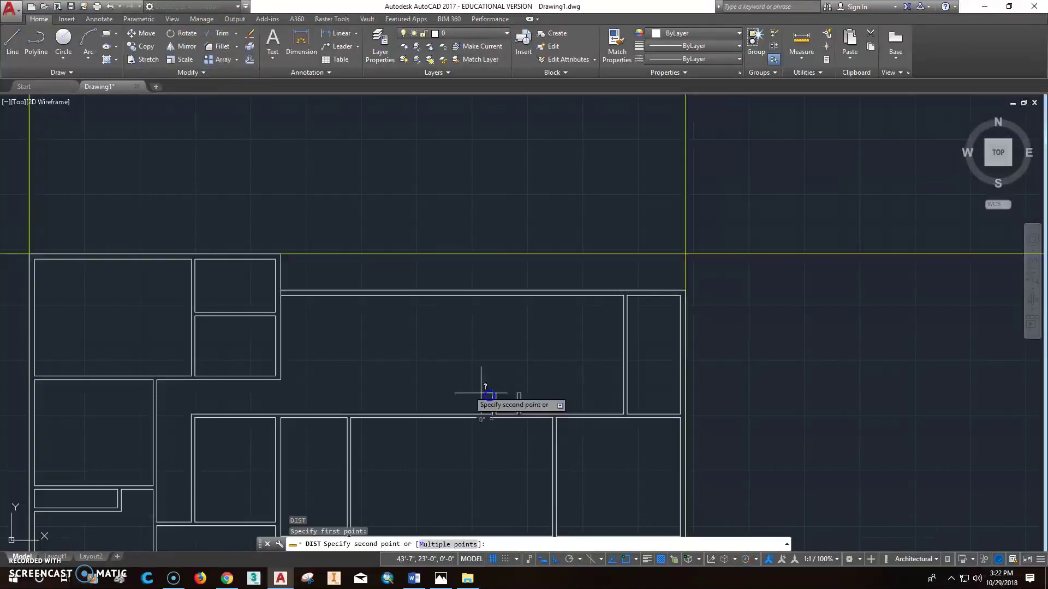
pyautogui.click(280, 379)
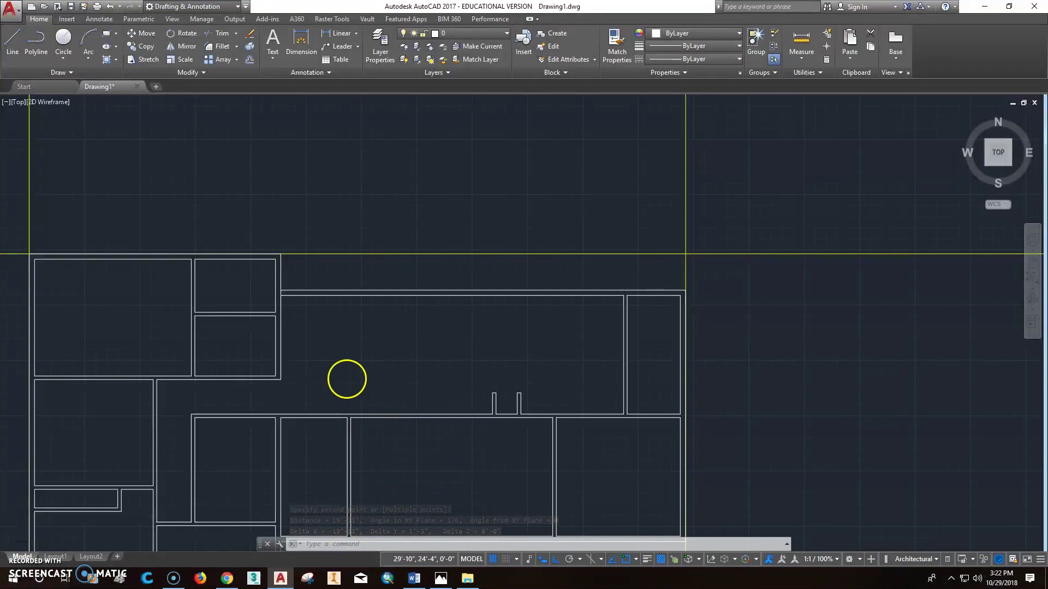
# - Offset the south wall line of the narrow northeast room 24" to the north
pyautogui.scroll(-2, 363, 384)
pyautogui.scroll(2, 417, 367)
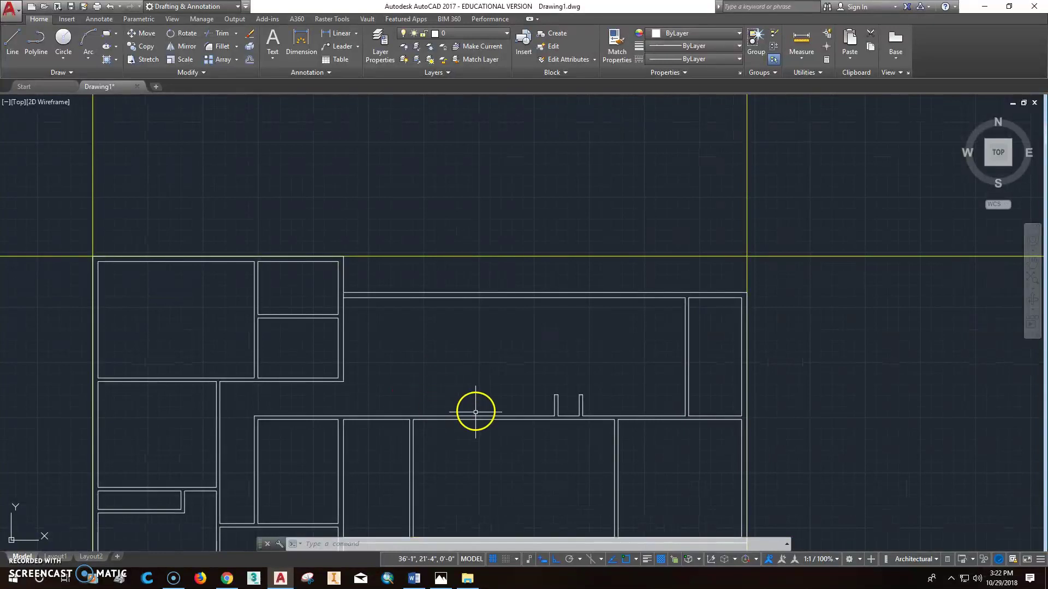
pyautogui.moveTo(590, 373); pyautogui.dragTo(702, 253, button='middle')
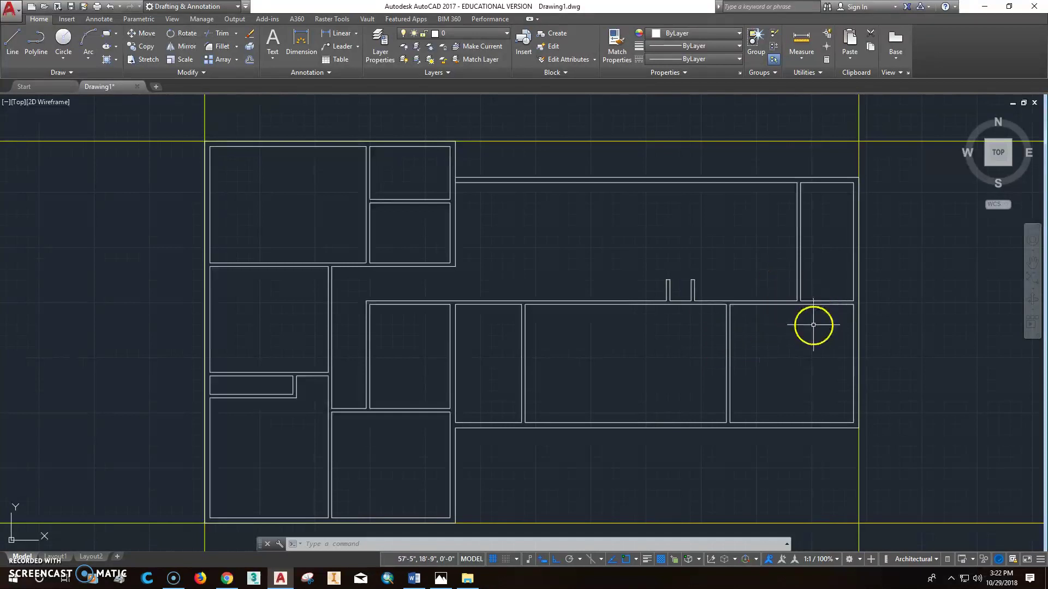
pyautogui.scroll(2, 807, 319)
pyautogui.scroll(-2, 795, 316)
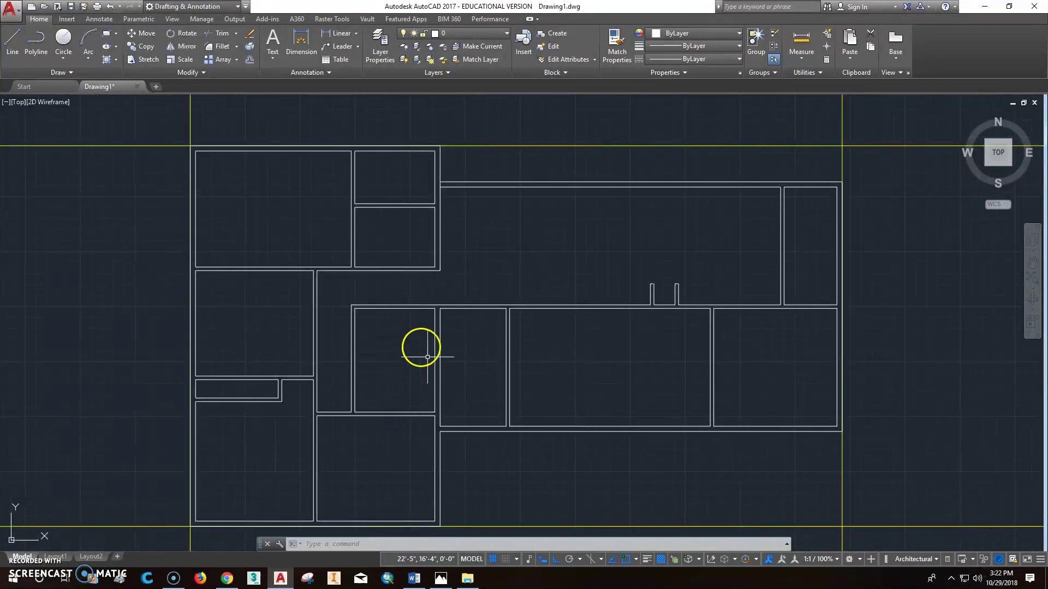
pyautogui.moveTo(835, 280); pyautogui.dragTo(766, 279, button='middle')
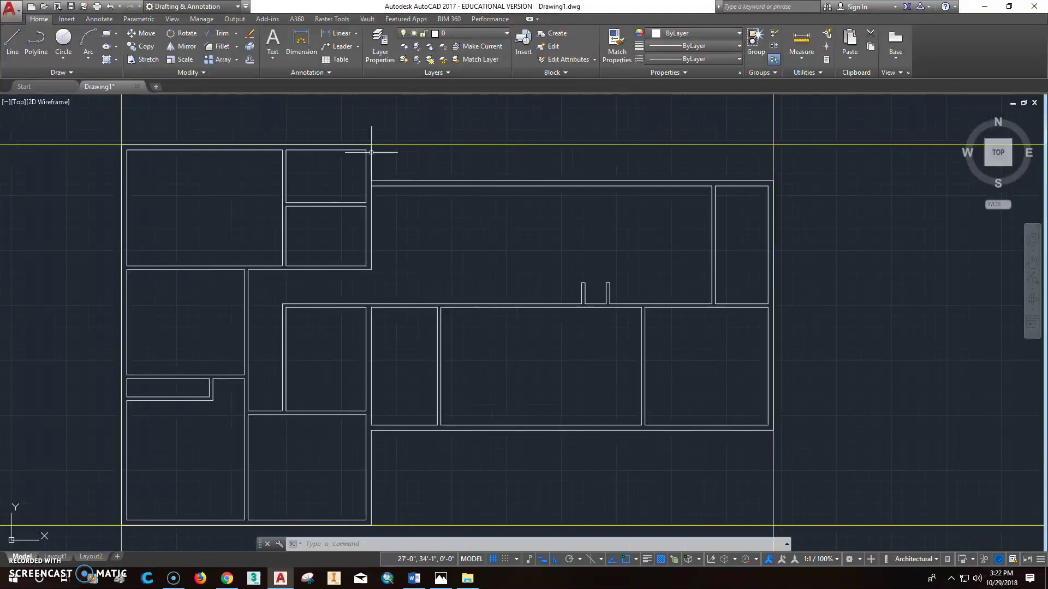
pyautogui.click(255, 63)
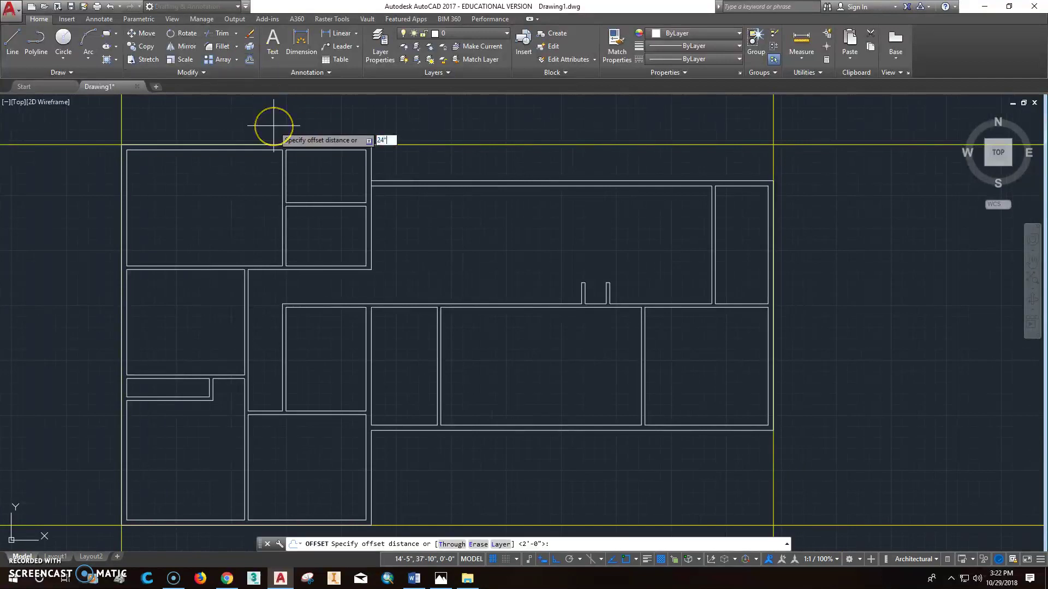
pyautogui.press('Return')
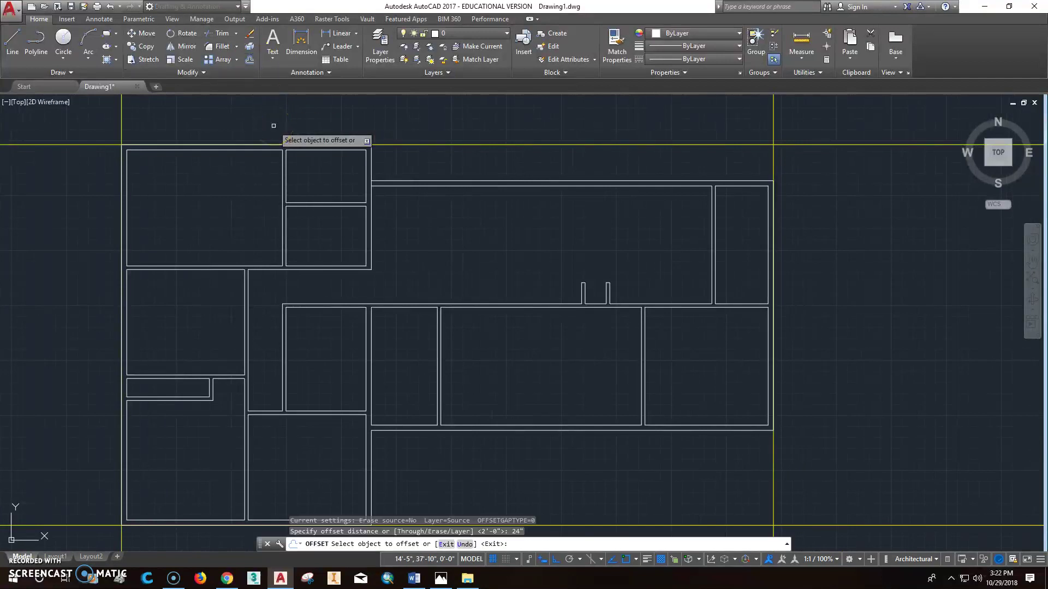
pyautogui.click(749, 304)
pyautogui.click(748, 277)
pyautogui.press('Escape')
pyautogui.press('Escape')
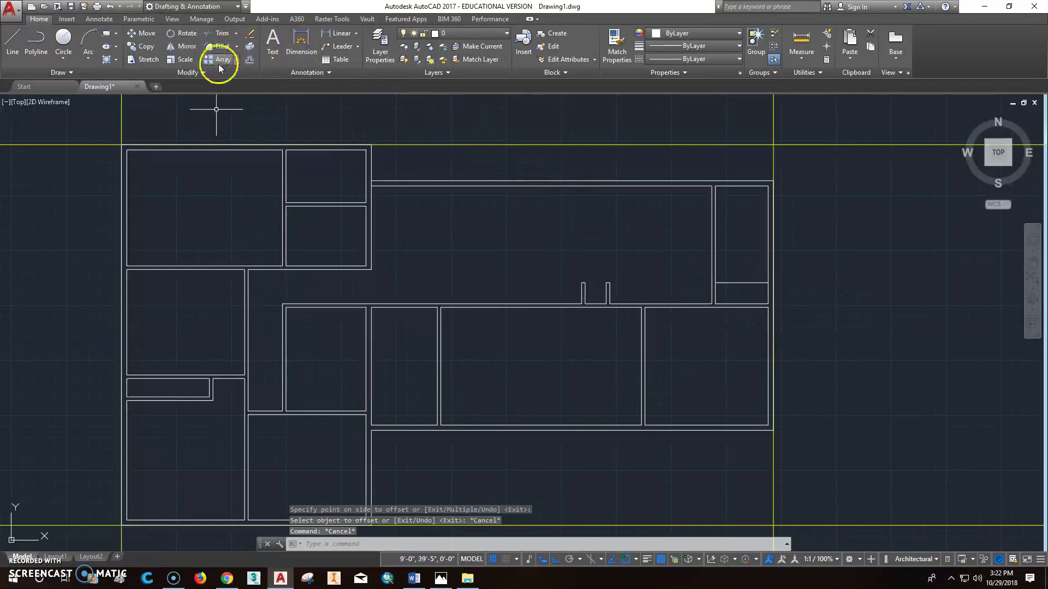
# - Offset the south wall line of the small room just south of the hallway 24" to the north
pyautogui.click(249, 60)
pyautogui.rightClick(335, 382)
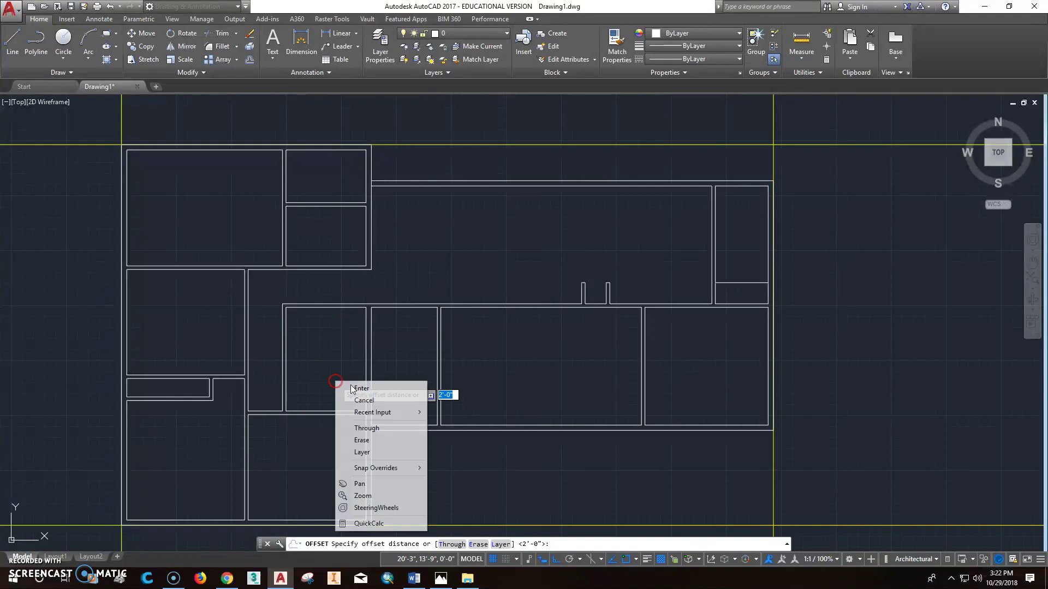
pyautogui.click(362, 387)
pyautogui.click(323, 412)
pyautogui.click(325, 392)
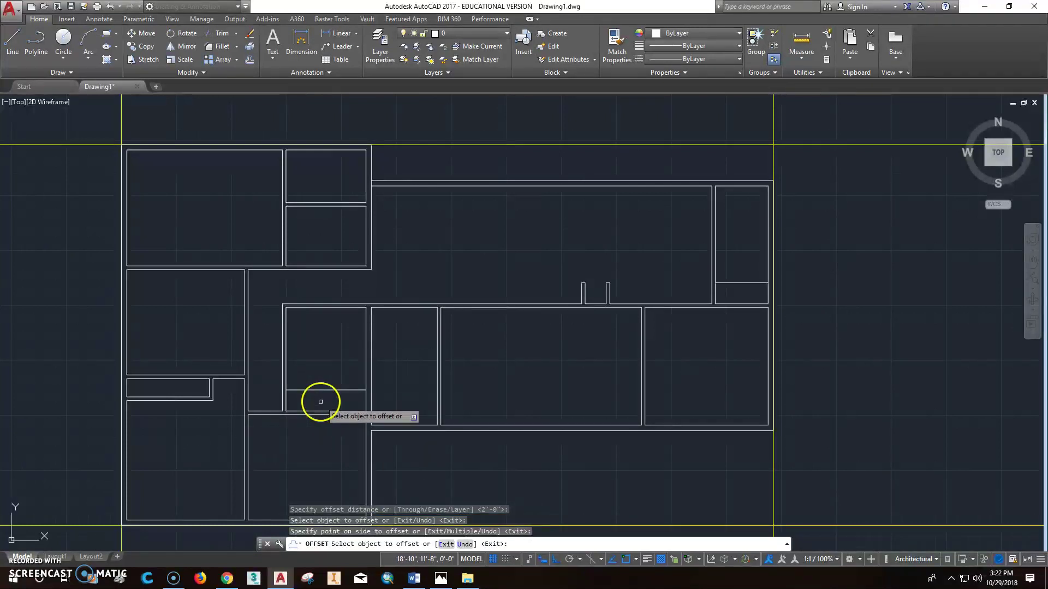
pyautogui.press('Escape')
# - Offset both new horizontal lines, in the small room south of the hallway and the northeast room, 4" to the north
pyautogui.click(248, 60)
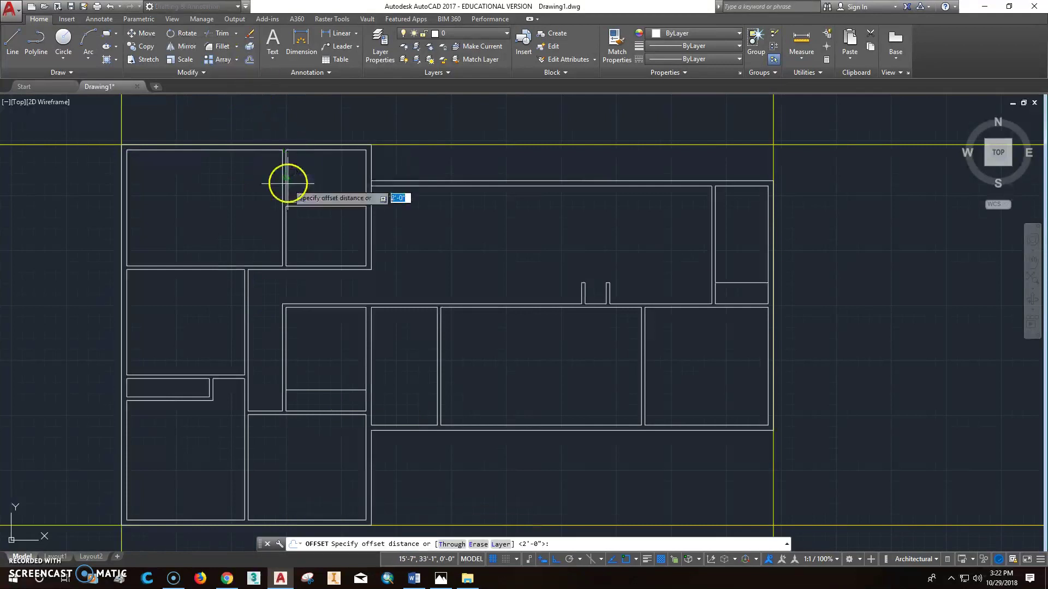
pyautogui.write('2')
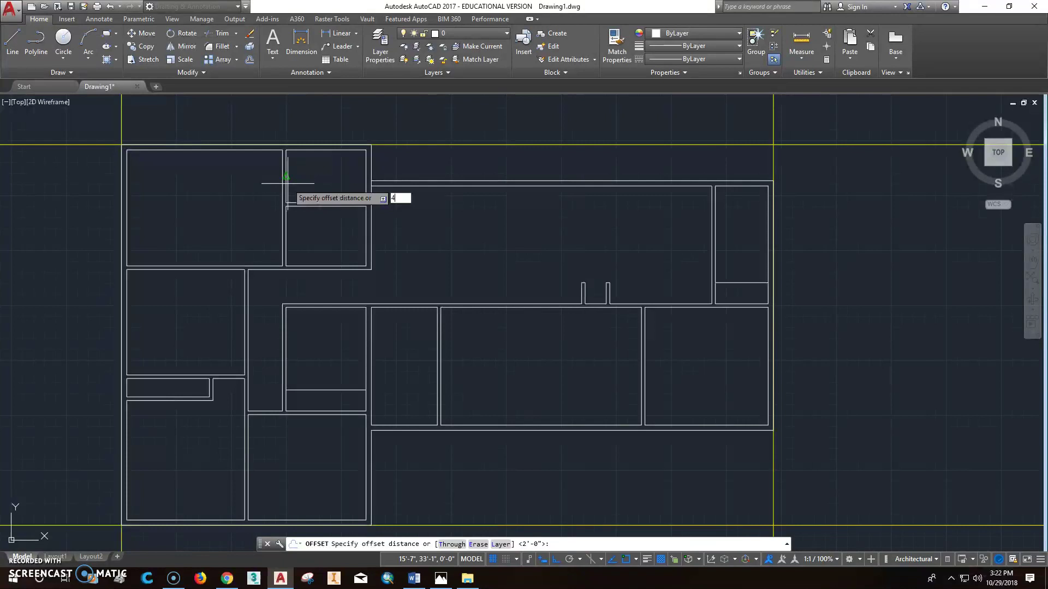
pyautogui.press('Return')
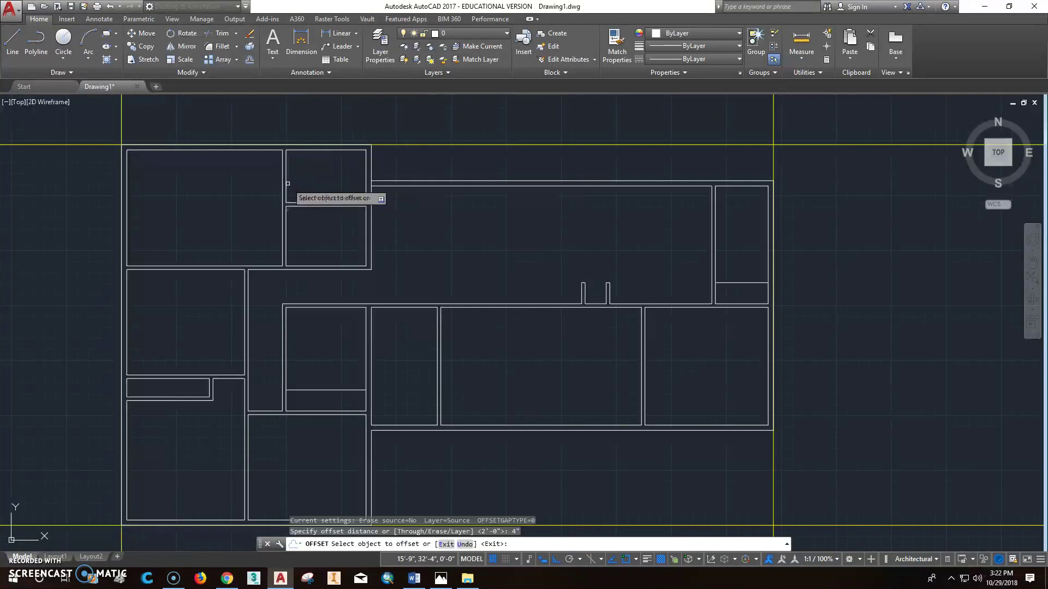
pyautogui.click(325, 391)
pyautogui.click(323, 376)
pyautogui.click(739, 282)
pyautogui.click(744, 270)
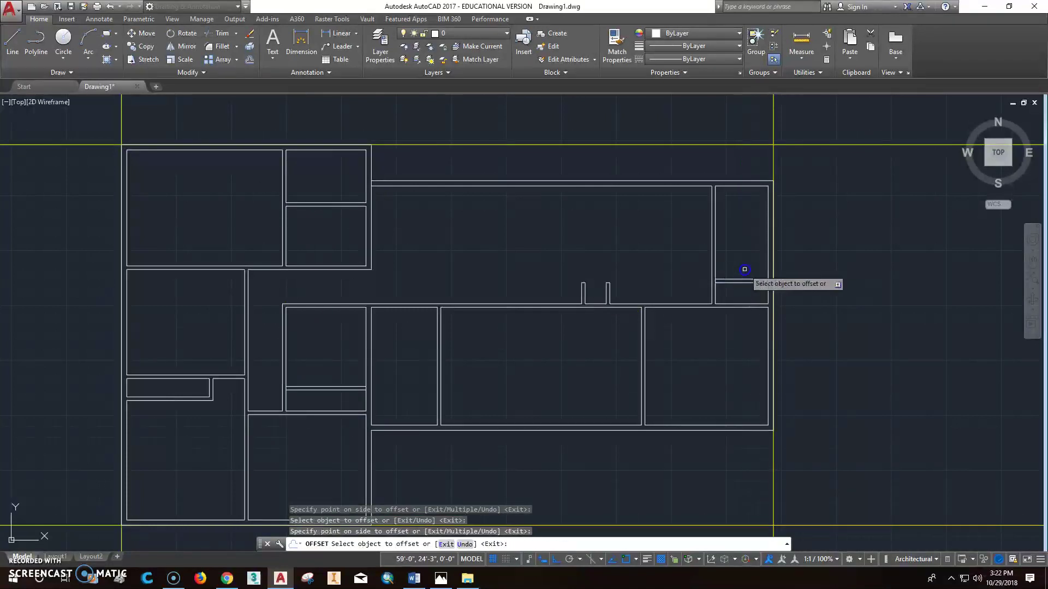
pyautogui.press('Escape')
pyautogui.press('Escape')
pyautogui.press('Escape')
# - Trim the side wall lines between the new partition's two lines at both ends in the northeast room
pyautogui.scroll(4, 744, 293)
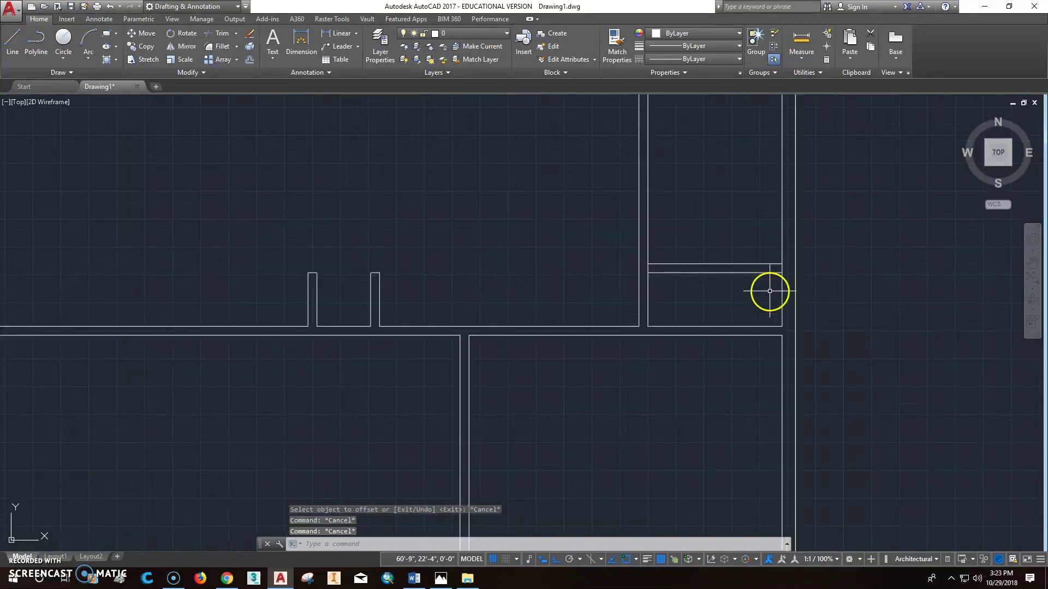
pyautogui.click(226, 37)
pyautogui.press('Return')
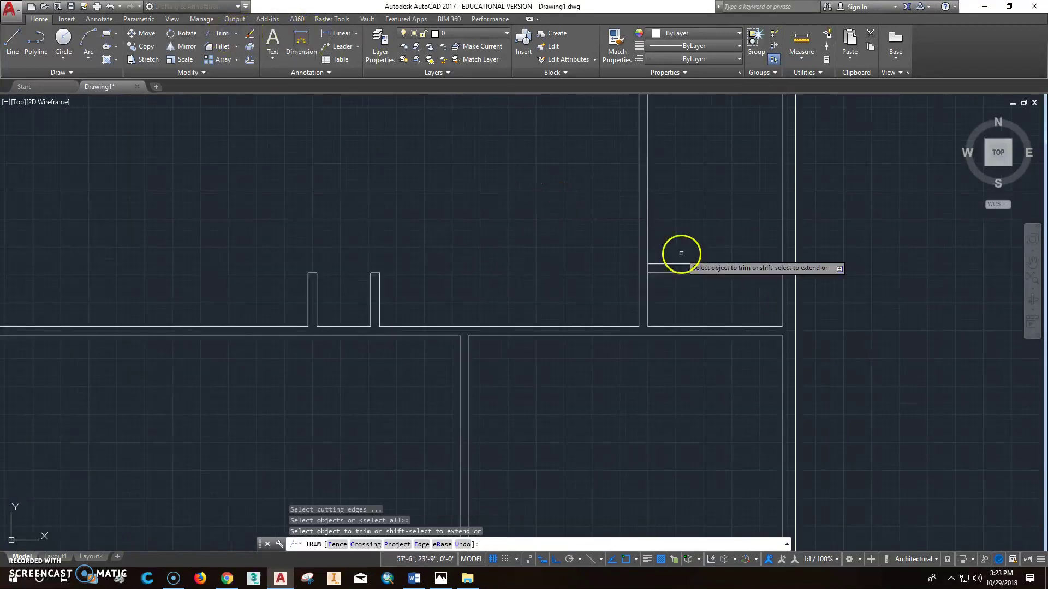
pyautogui.click(647, 269)
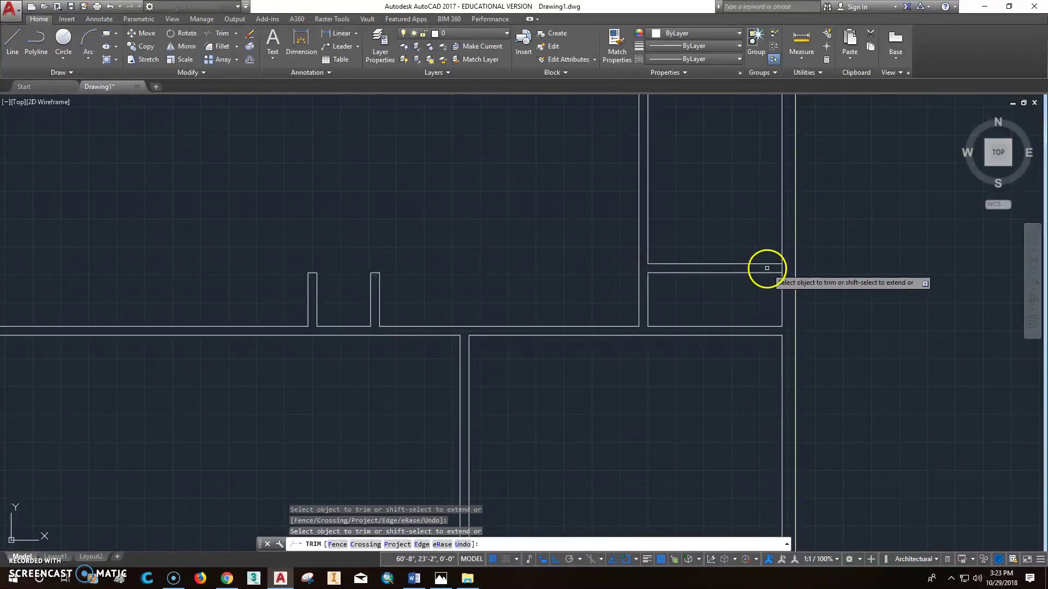
pyautogui.click(780, 267)
# - Trim the side wall lines at both ends of the new partition in the small room south of the hallway
pyautogui.scroll(-3, 710, 339)
pyautogui.scroll(5, 386, 414)
pyautogui.scroll(2, 353, 345)
pyautogui.click(368, 336)
pyautogui.click(47, 335)
pyautogui.press('Escape')
# - Offset the east wall line of the small room south of the hallway 60" to the west
pyautogui.scroll(-3, 300, 377)
pyautogui.scroll(4, 355, 370)
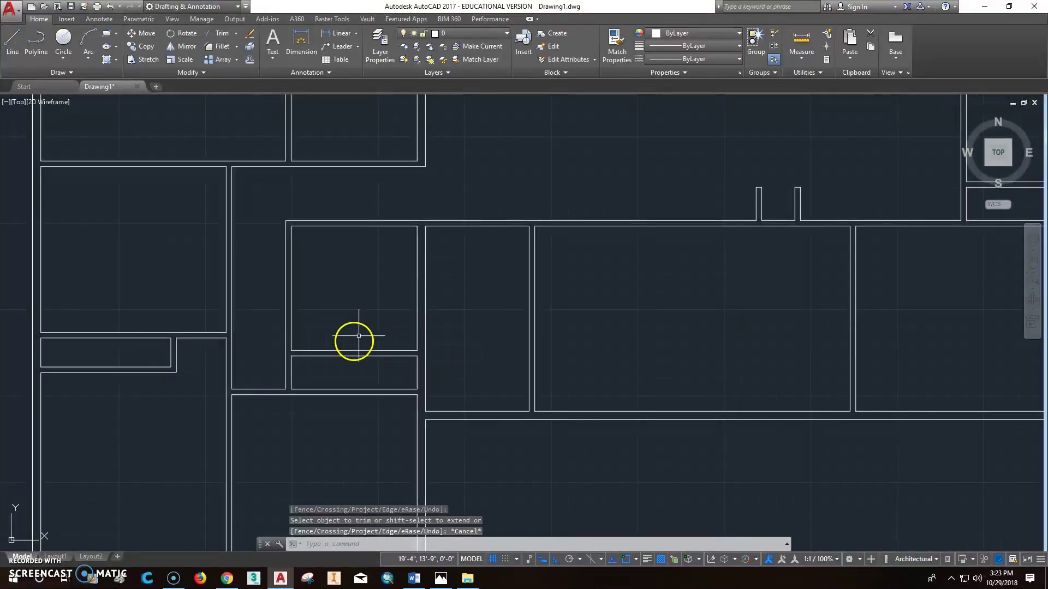
pyautogui.click(251, 60)
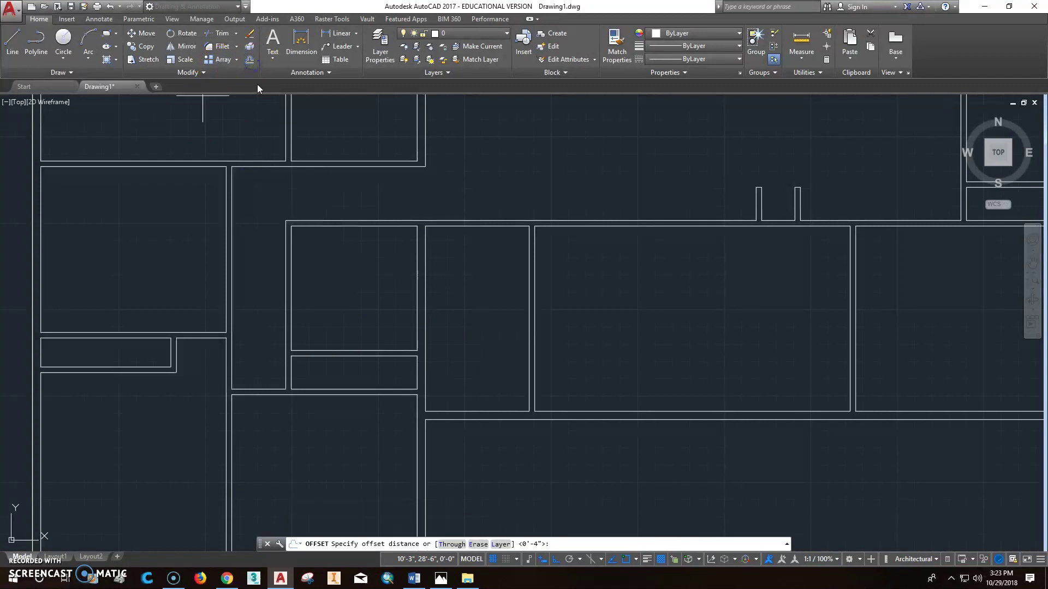
pyautogui.press('Return')
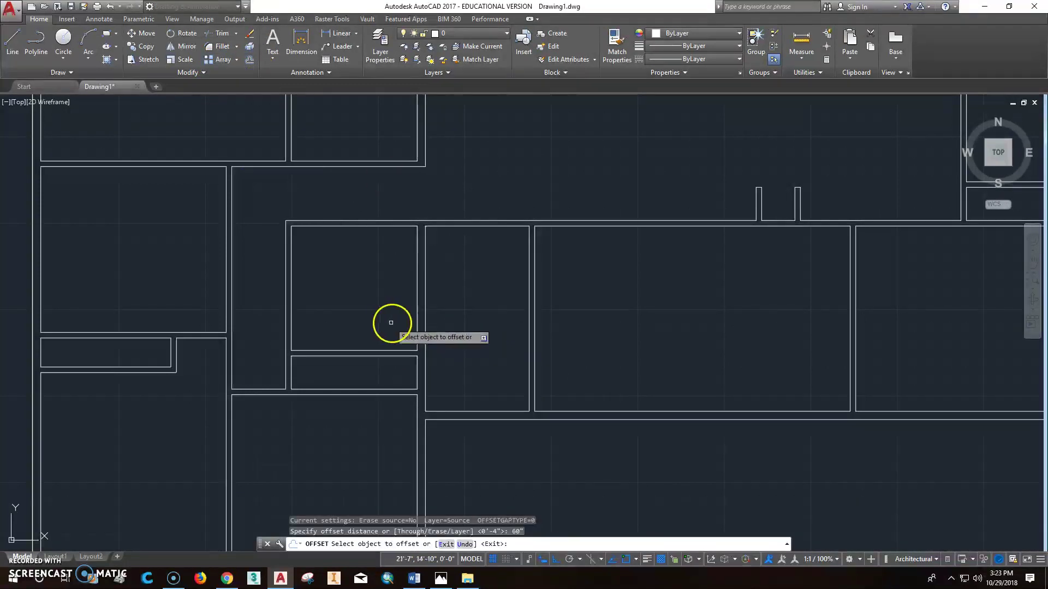
pyautogui.click(418, 322)
pyautogui.click(341, 338)
pyautogui.moveTo(342, 339); pyautogui.dragTo(414, 348, button='middle')
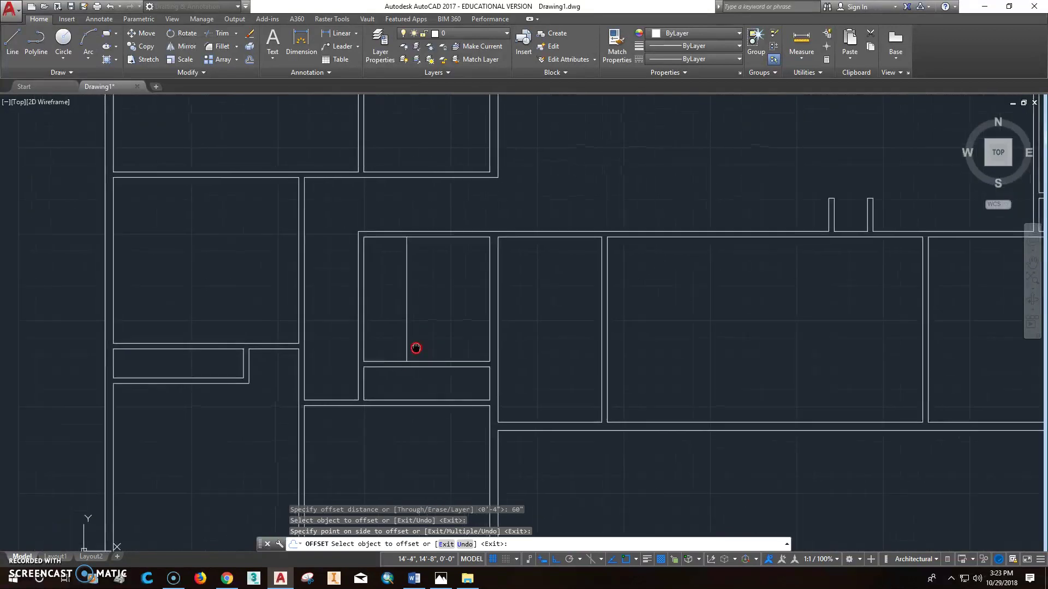
pyautogui.press('Escape')
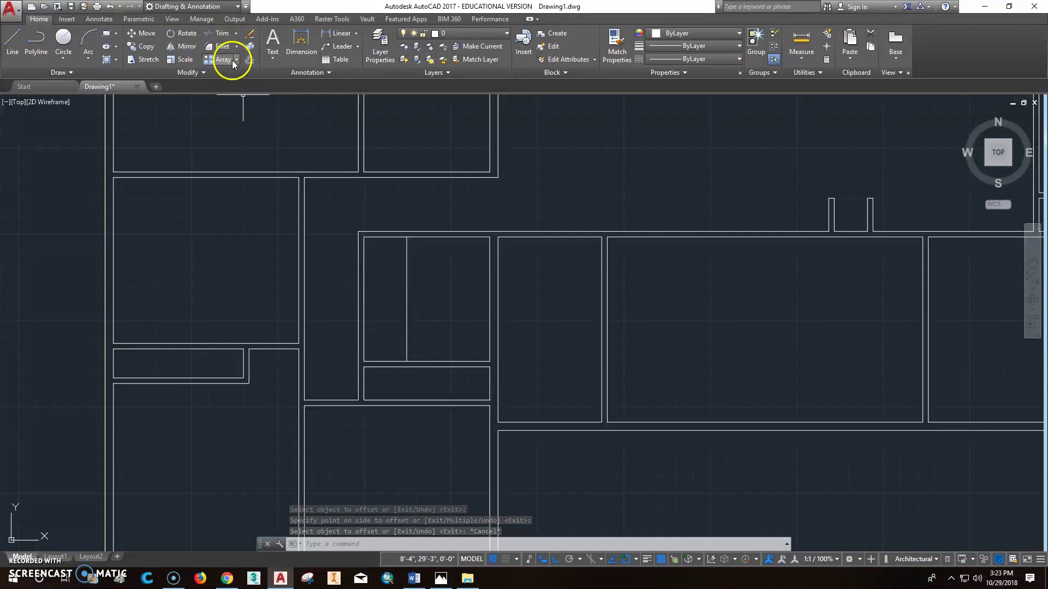
# - Offset the new vertical line in the small room south of the hallway 4" to the west
pyautogui.click(250, 59)
pyautogui.write('4"')
pyautogui.press('Return')
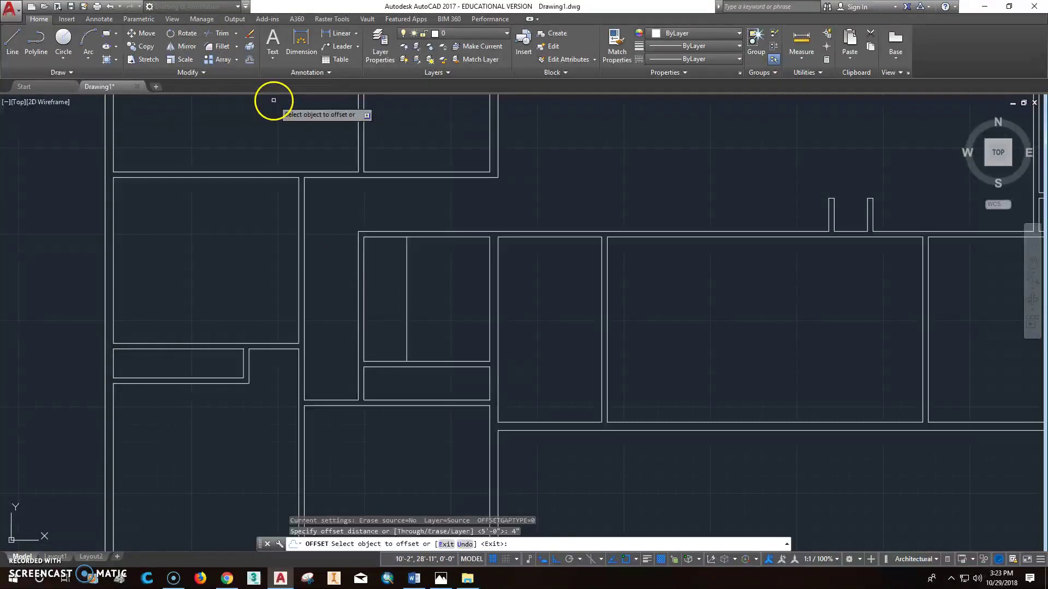
pyautogui.click(406, 328)
pyautogui.click(421, 374)
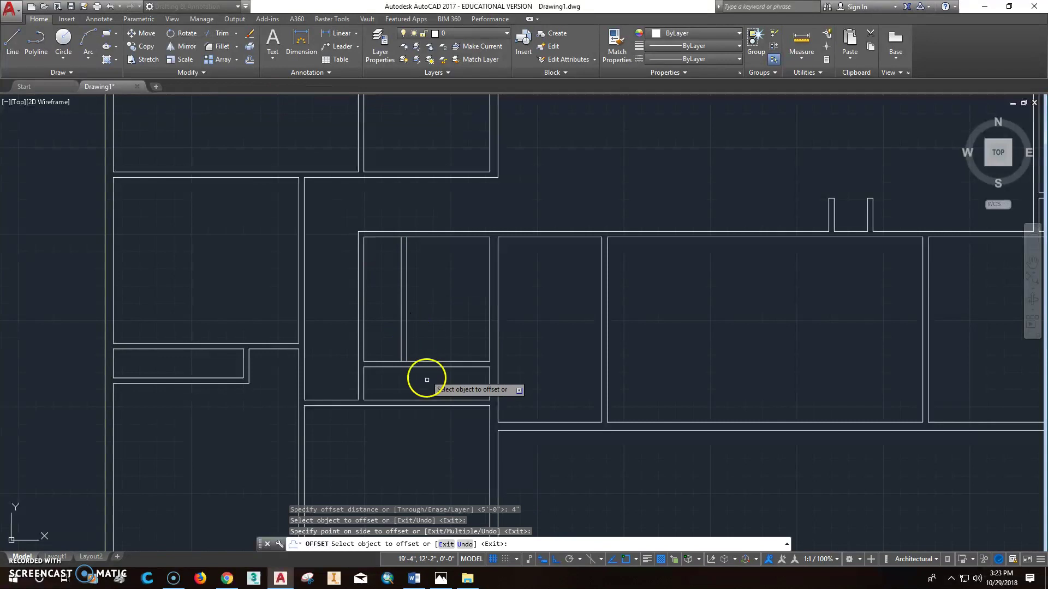
pyautogui.press('Escape')
# - Extend both lines of the new vertical partition south across the narrow closet to its south wall line
pyautogui.click(235, 34)
pyautogui.click(231, 69)
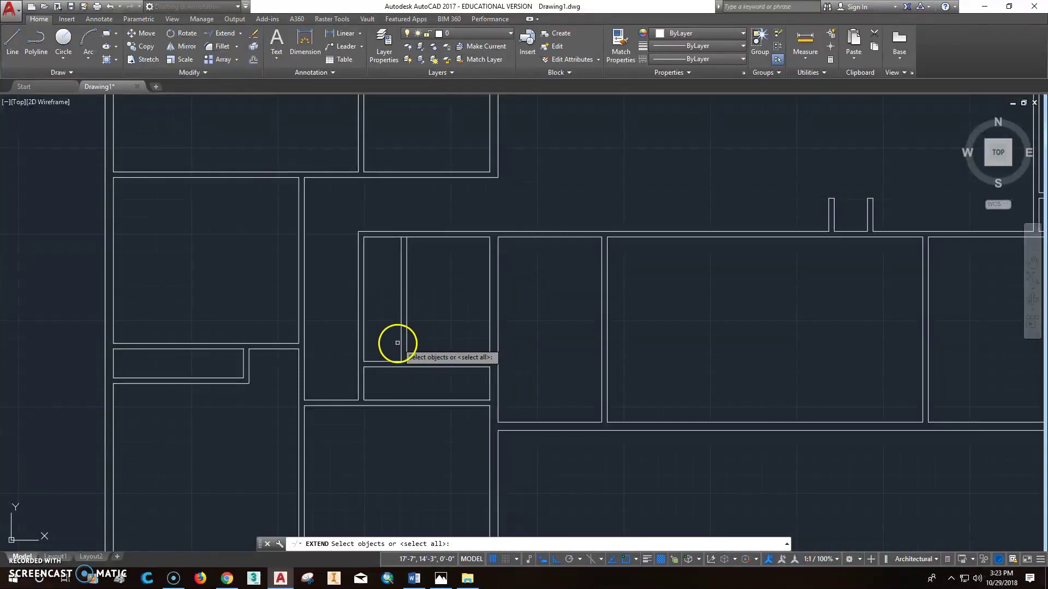
pyautogui.click(409, 400)
pyautogui.press('Return')
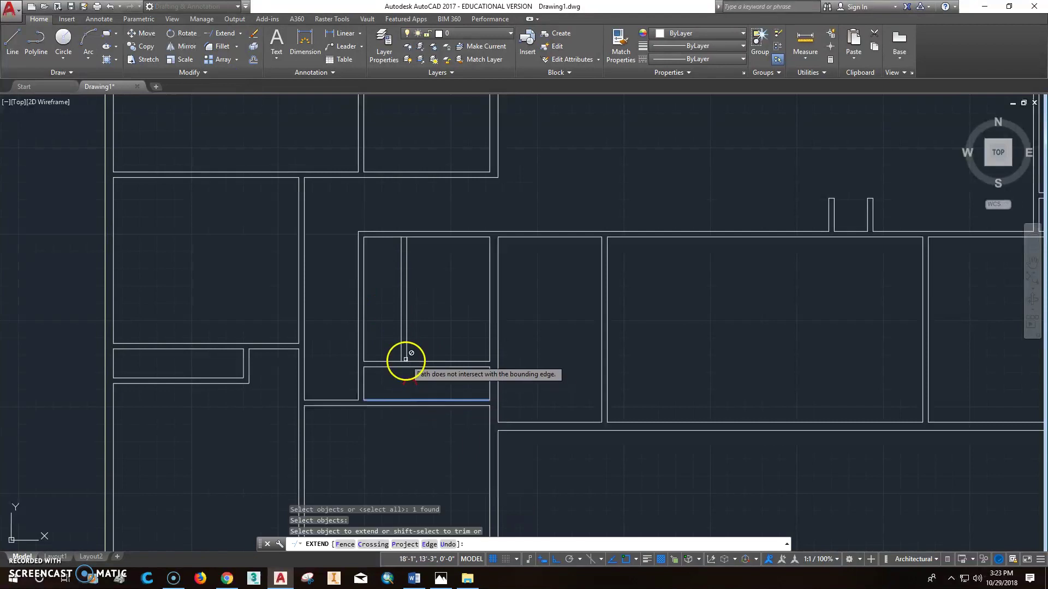
pyautogui.click(402, 358)
pyautogui.click(407, 357)
pyautogui.press('Escape')
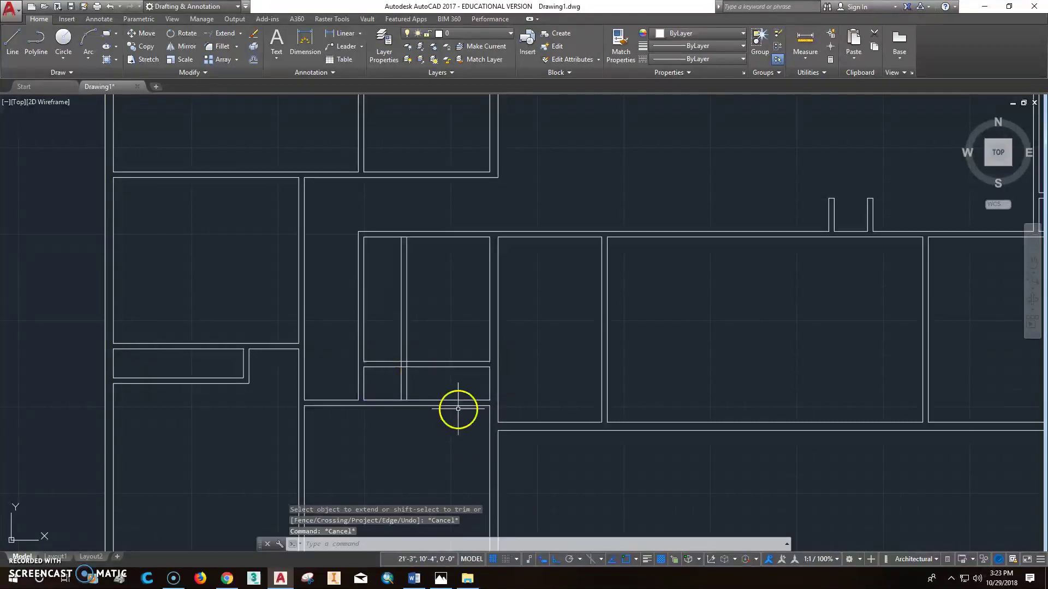
# - Delete the short west wall line of the narrow closet below the small room
pyautogui.scroll(2, 409, 381)
pyautogui.moveTo(409, 382); pyautogui.dragTo(445, 365, button='middle')
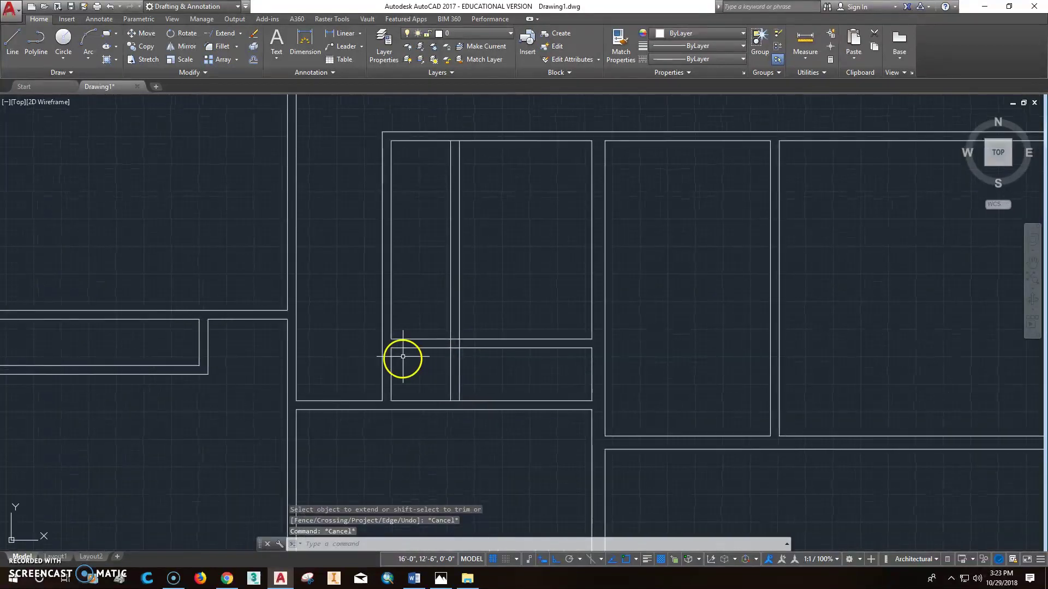
pyautogui.click(392, 373)
pyautogui.press('Delete')
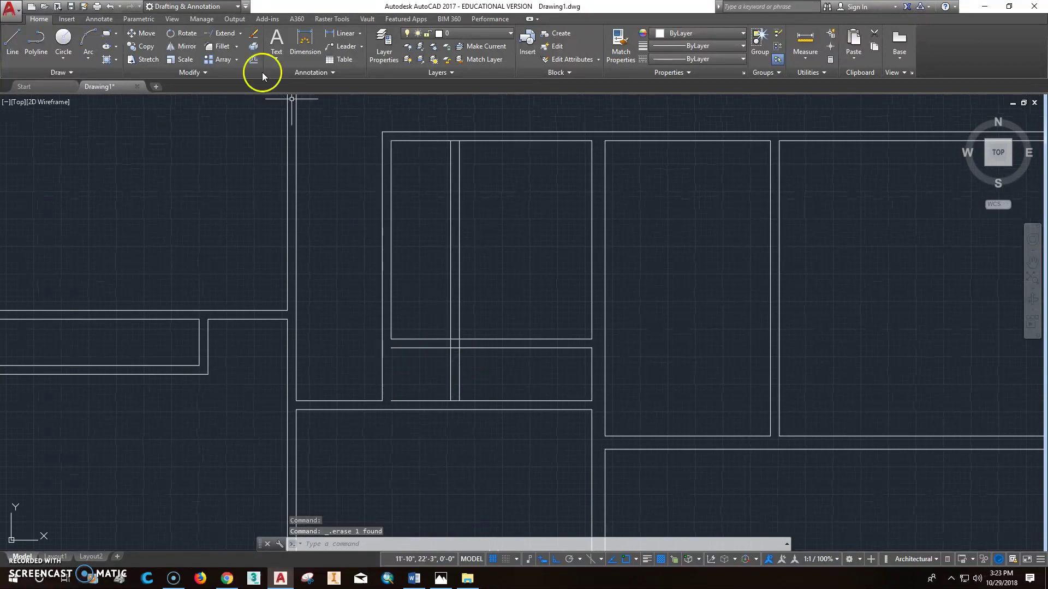
# - Trim both horizontal partition lines west of the vertical partition, using its east line as the cutting edge
pyautogui.click(240, 34)
pyautogui.click(234, 53)
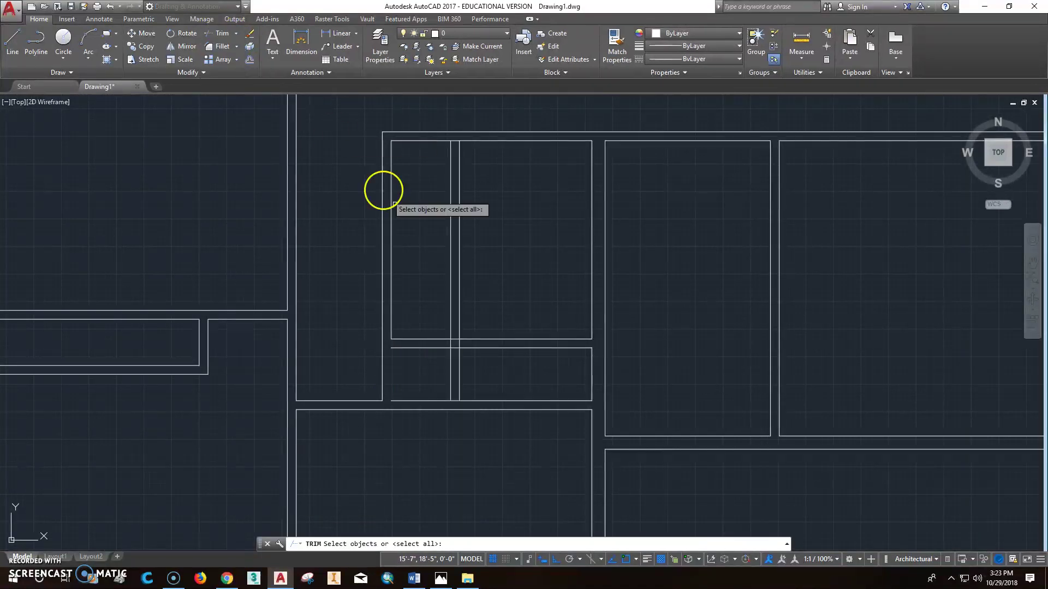
pyautogui.click(459, 326)
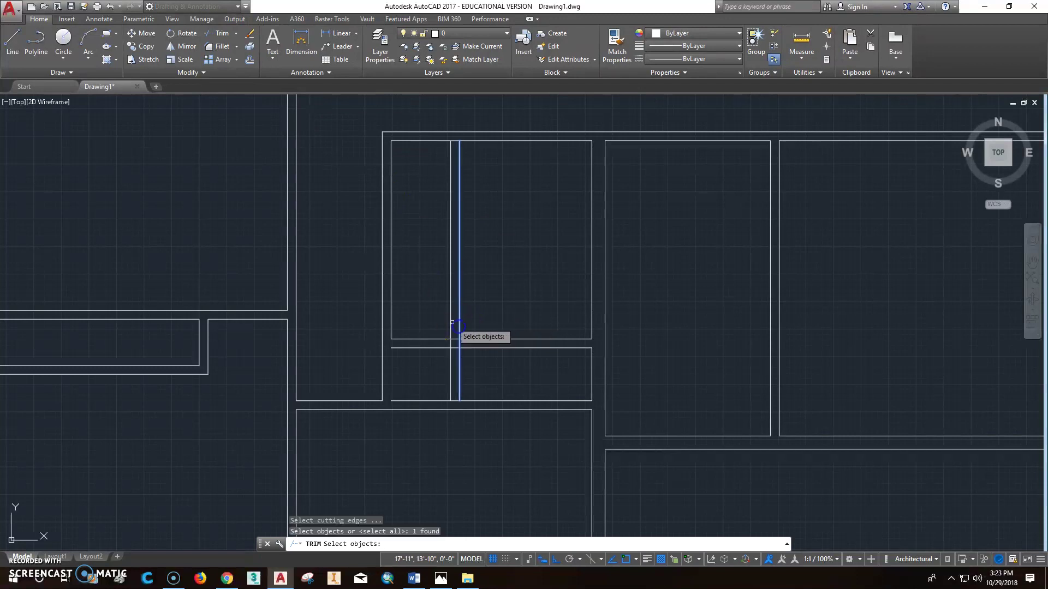
pyautogui.press('Return')
pyautogui.click(432, 339)
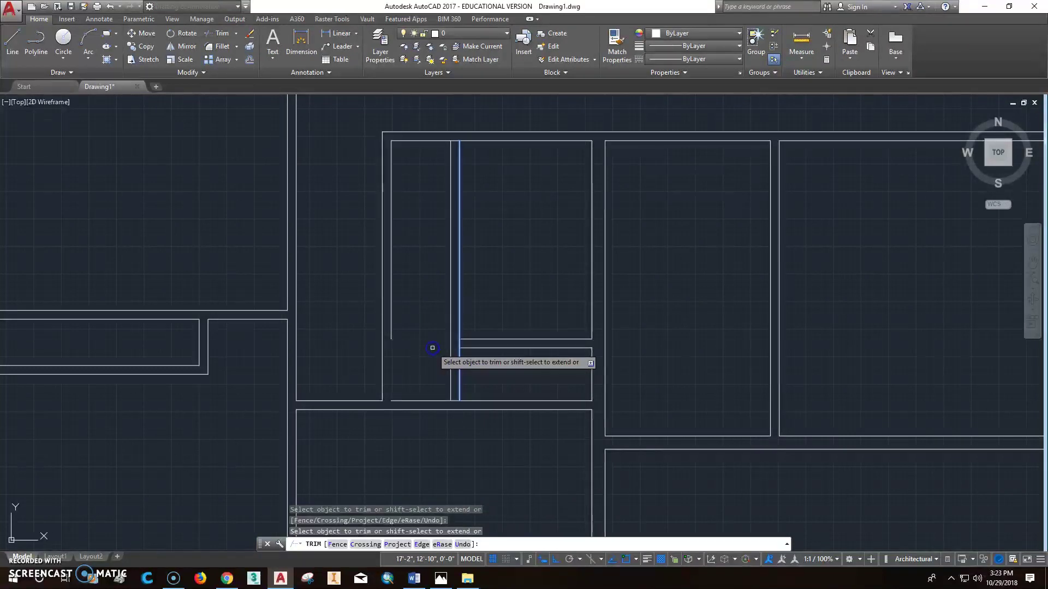
pyautogui.press('Escape')
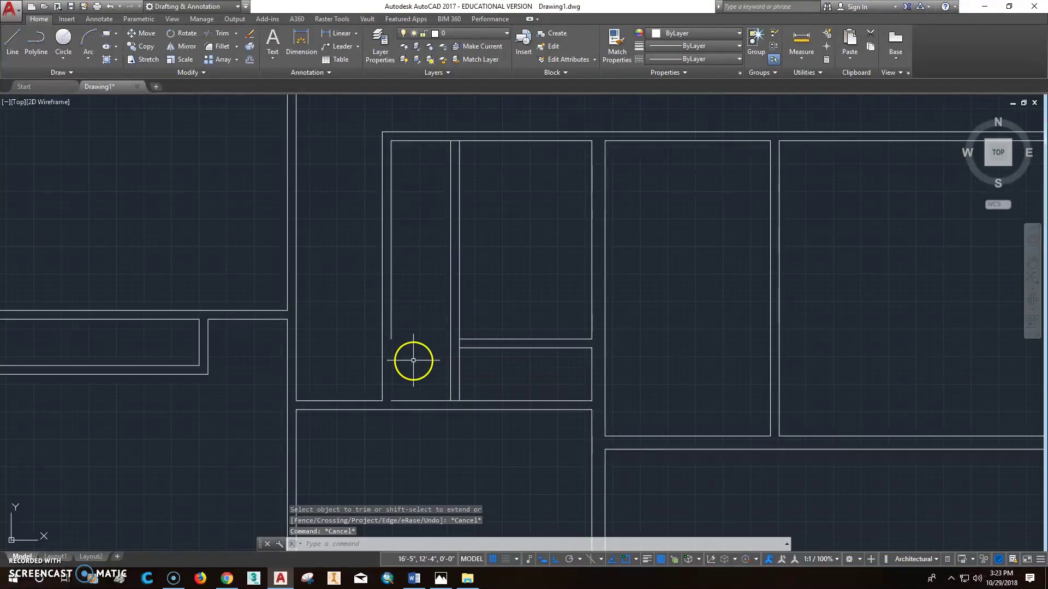
# - Stretch the lower end of the small room's west wall line south to meet the south wall line
pyautogui.click(392, 337)
pyautogui.click(392, 338)
pyautogui.press('Escape')
pyautogui.press('Escape')
pyautogui.scroll(2, 463, 340)
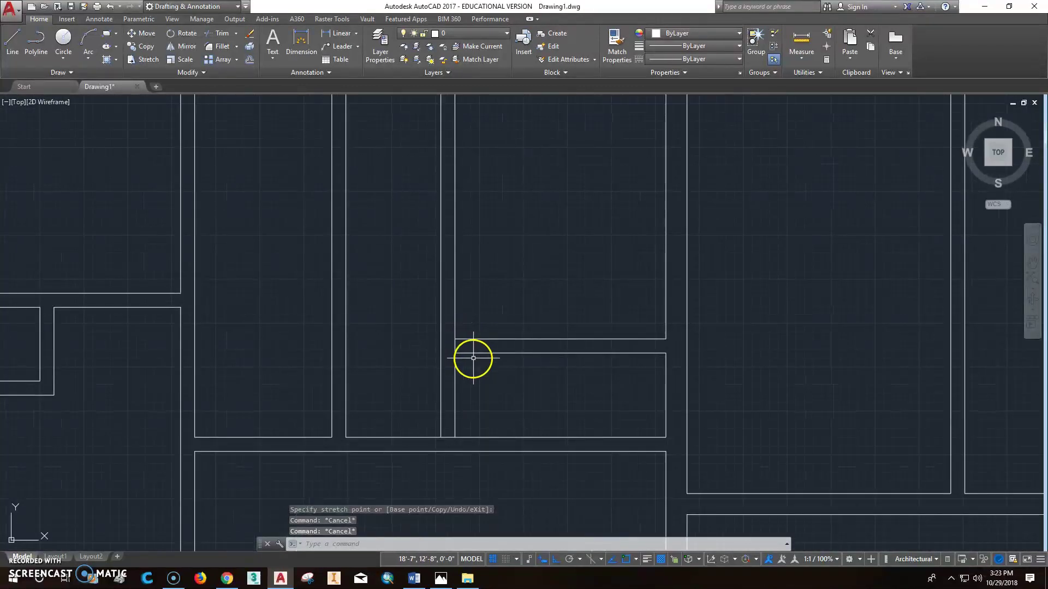
# - Offset the north line of the horizontal partition east of the vertical partition 30" to the north
pyautogui.scroll(-2, 584, 379)
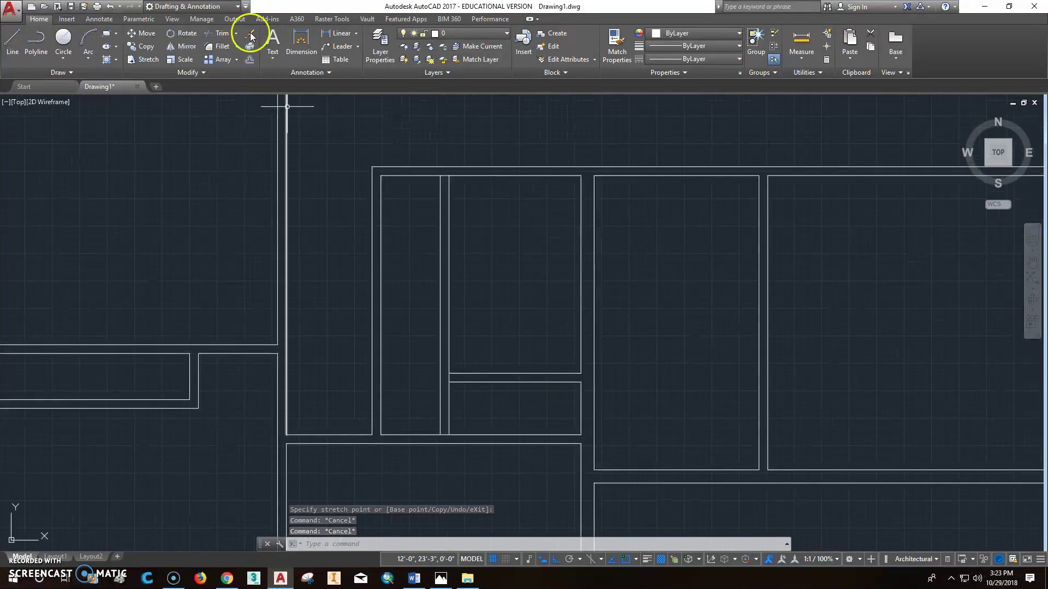
pyautogui.click(250, 59)
pyautogui.write('30"')
pyautogui.press('Return')
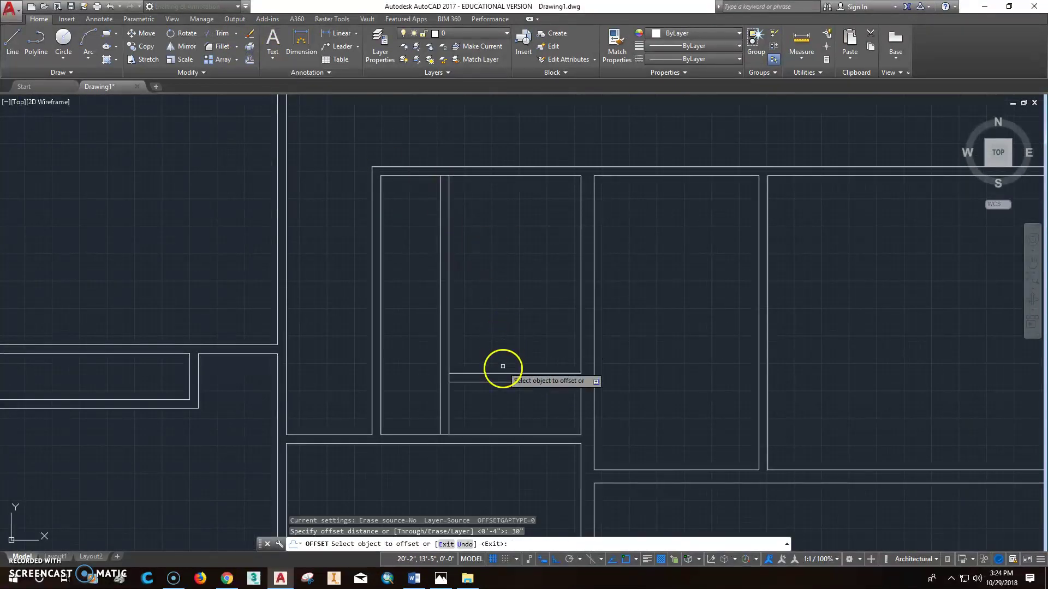
pyautogui.click(500, 374)
pyautogui.click(497, 335)
pyautogui.moveTo(493, 331); pyautogui.dragTo(534, 349, button='middle')
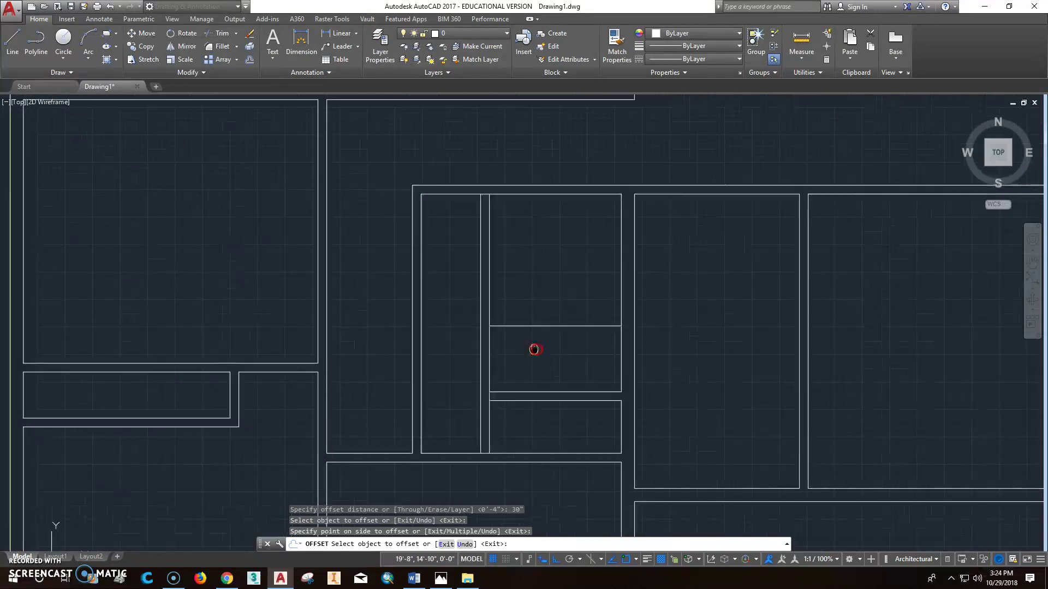
pyautogui.press('Escape')
# - Offset the new horizontal line in the east part of the small room 6" to the north
pyautogui.scroll(2, 507, 344)
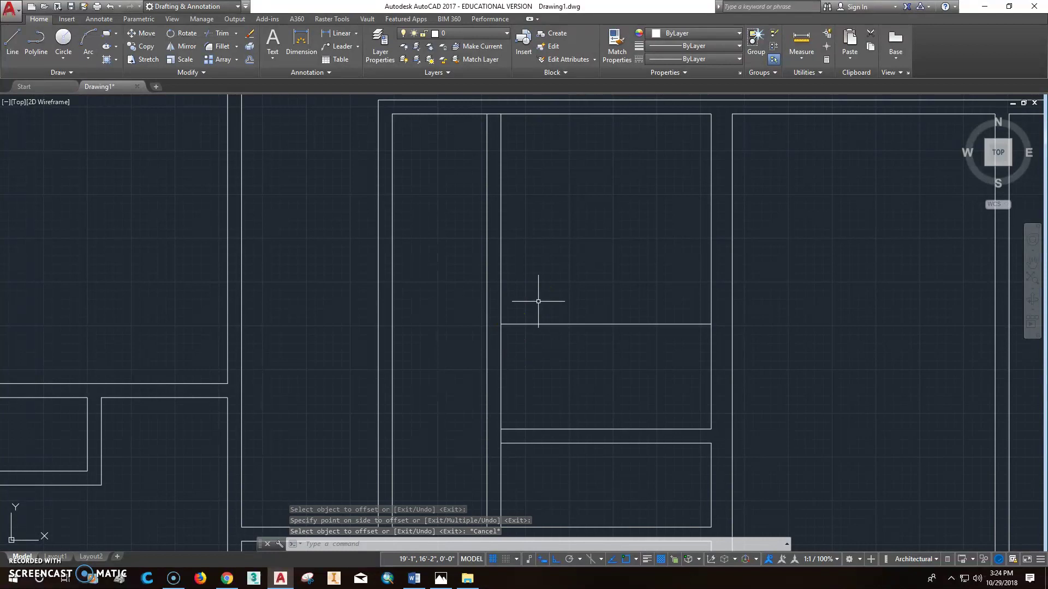
pyautogui.click(249, 57)
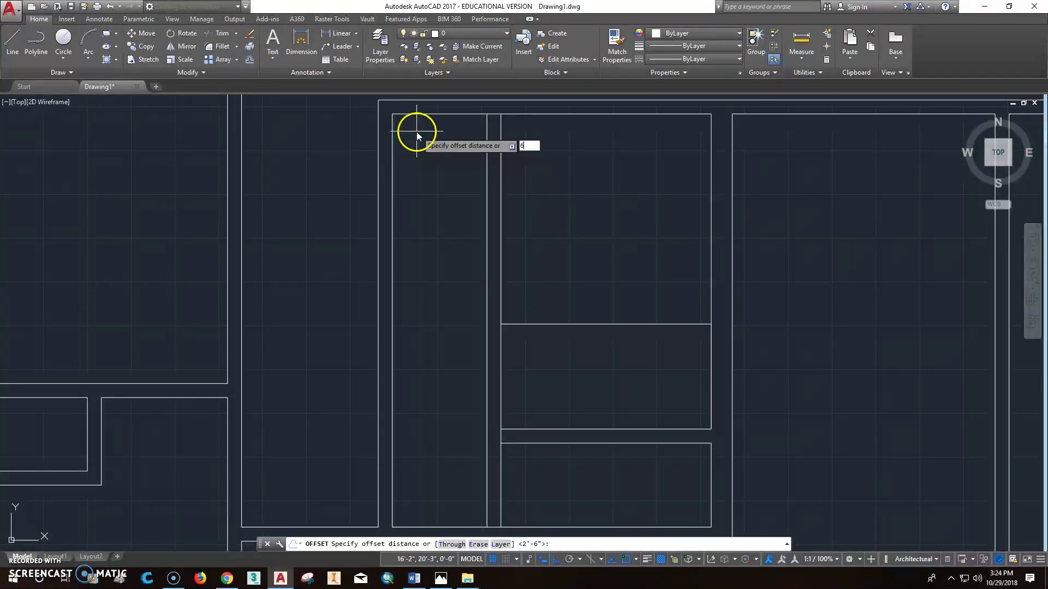
pyautogui.write('6"')
pyautogui.press('Return')
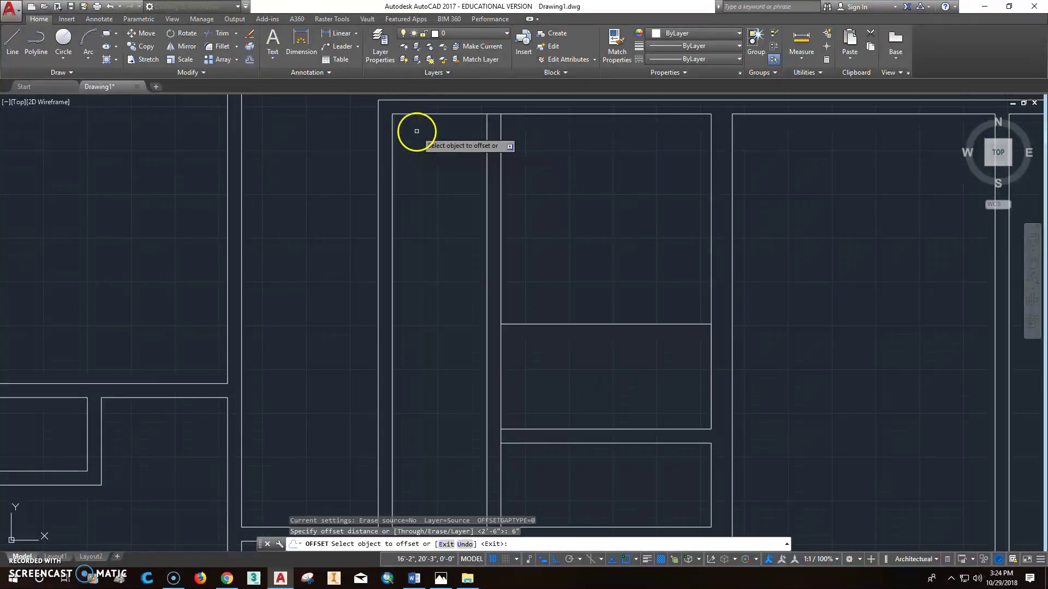
pyautogui.click(517, 324)
pyautogui.click(519, 304)
pyautogui.press('Escape')
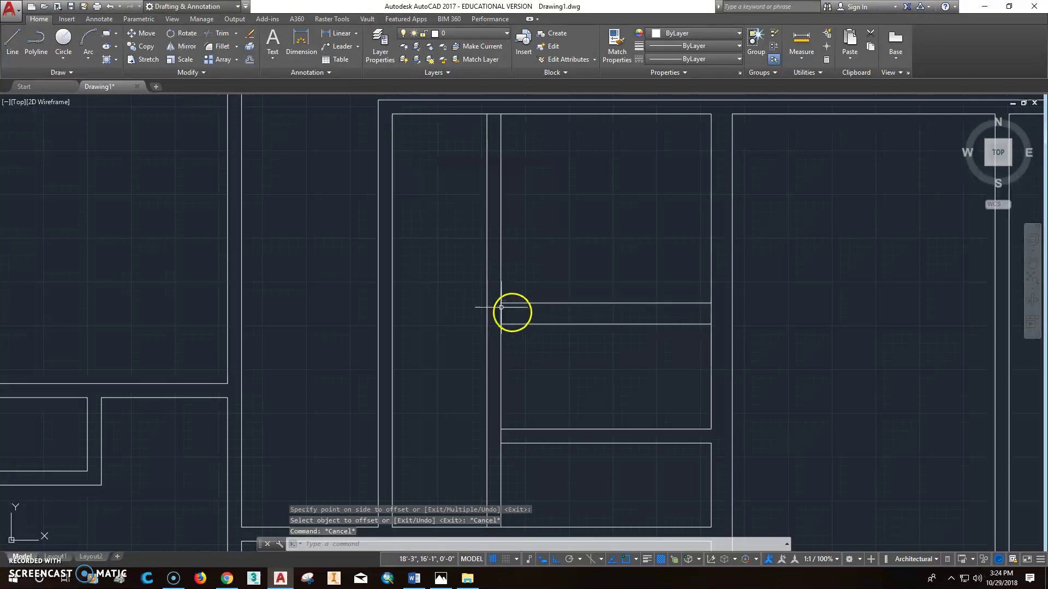
# - Extend the upper horizontal line west across the vertical partition to the small room's west wall line
pyautogui.click(235, 33)
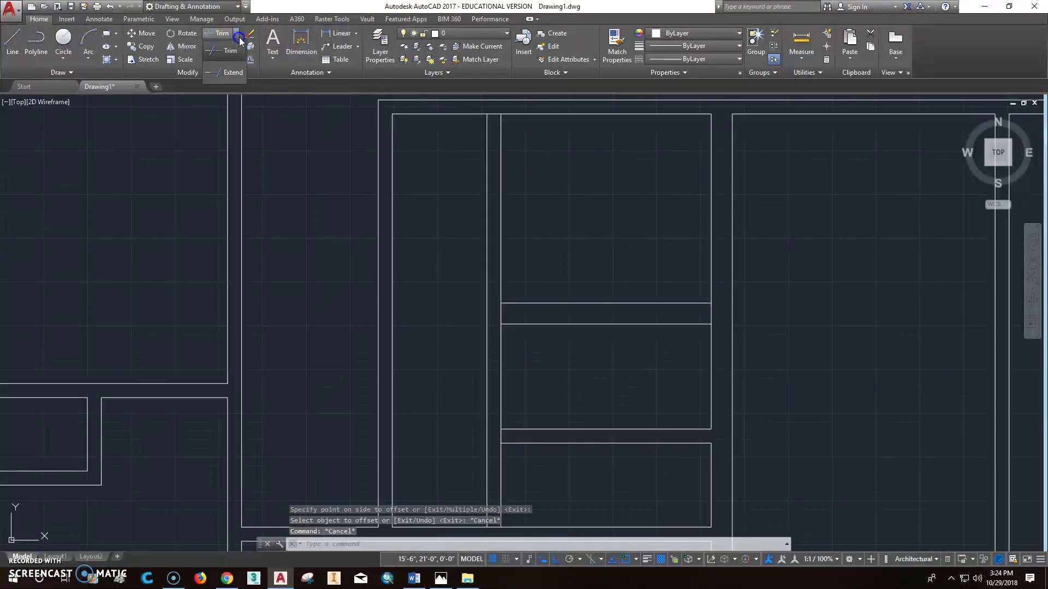
pyautogui.click(234, 72)
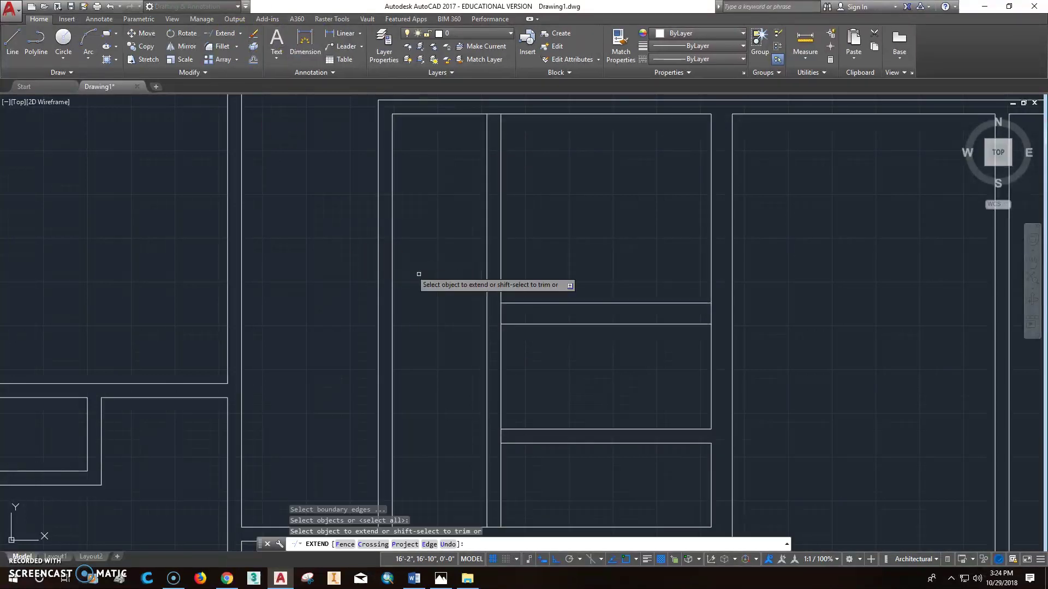
pyautogui.click(392, 310)
pyautogui.rightClick(408, 304)
pyautogui.click(490, 312)
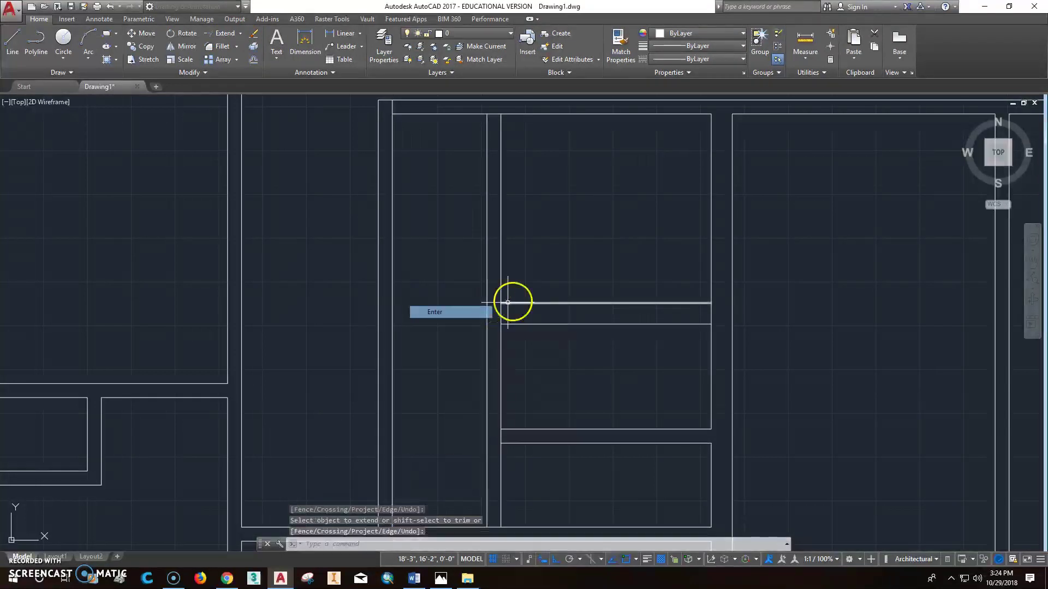
pyautogui.click(228, 35)
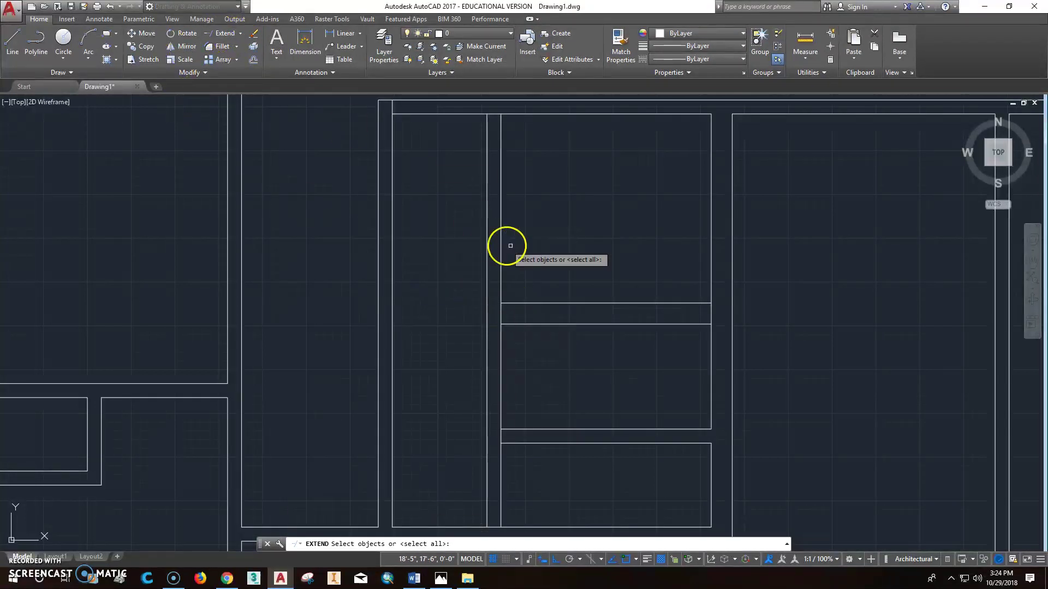
pyautogui.press('Return')
pyautogui.click(484, 304)
pyautogui.click(485, 304)
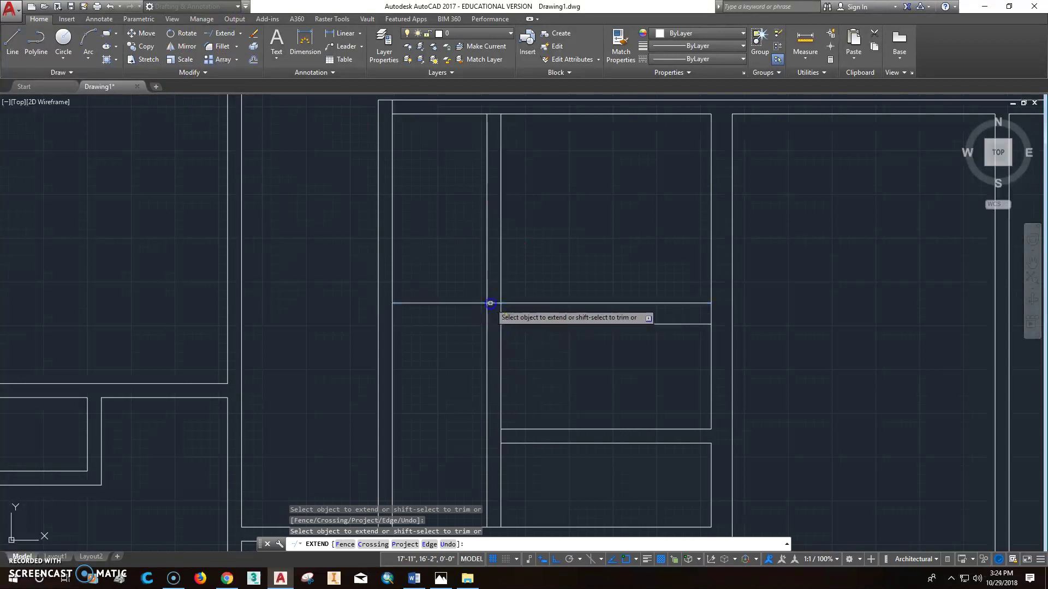
pyautogui.press('Escape')
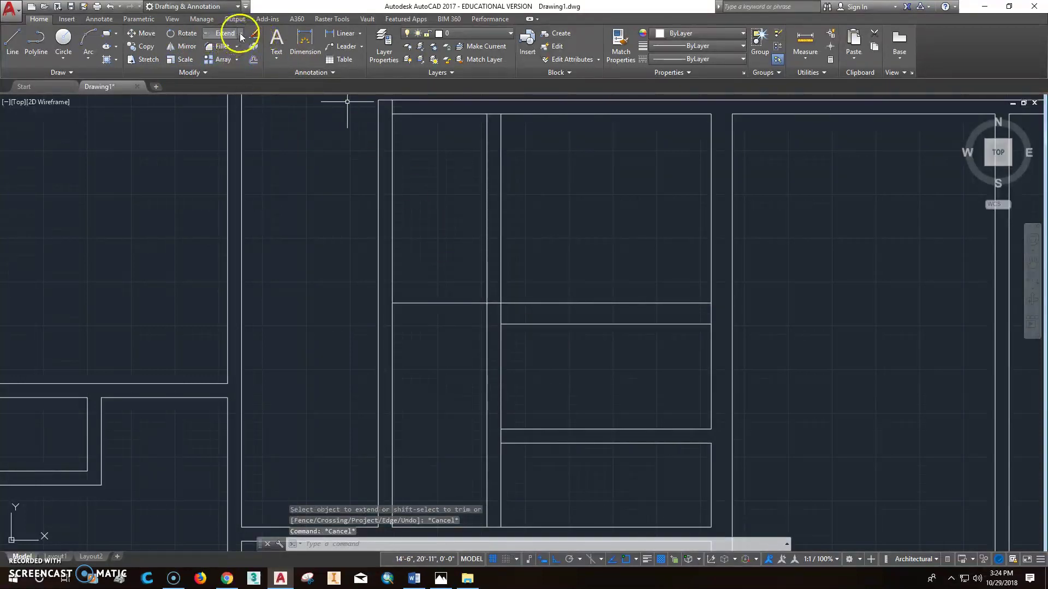
# - Trim the extended horizontal line east of the vertical partition's west line
pyautogui.click(231, 55)
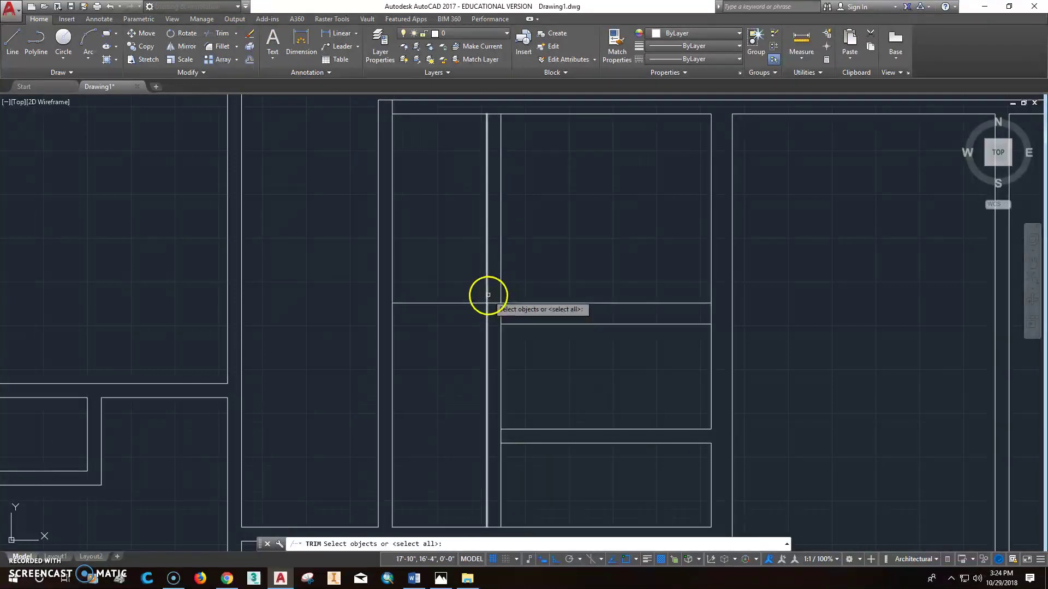
pyautogui.click(487, 297)
pyautogui.press('Return')
pyautogui.click(520, 305)
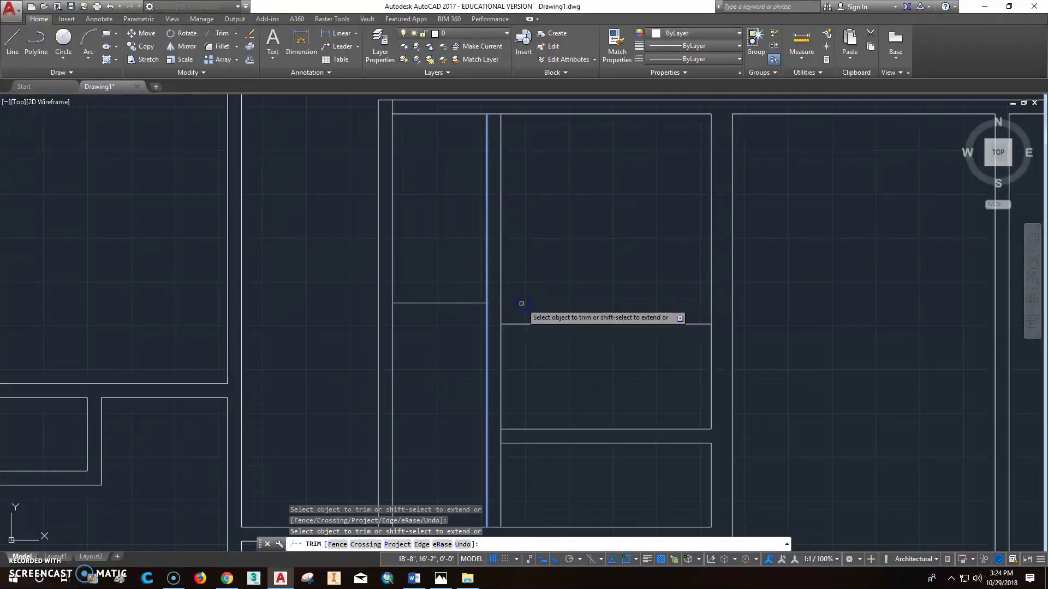
pyautogui.press('Escape')
# - Offset the remaining short horizontal line west of the vertical partition 4" to the north
pyautogui.click(249, 60)
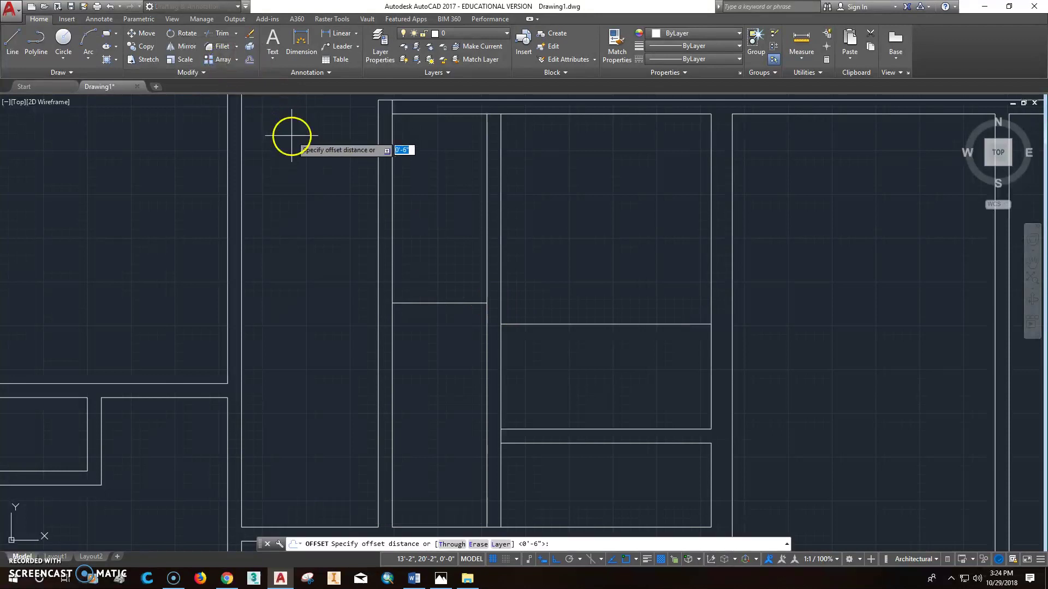
pyautogui.write('4"')
pyautogui.press('Return')
pyautogui.click(449, 303)
pyautogui.click(455, 287)
pyautogui.press('Escape')
pyautogui.press('Escape')
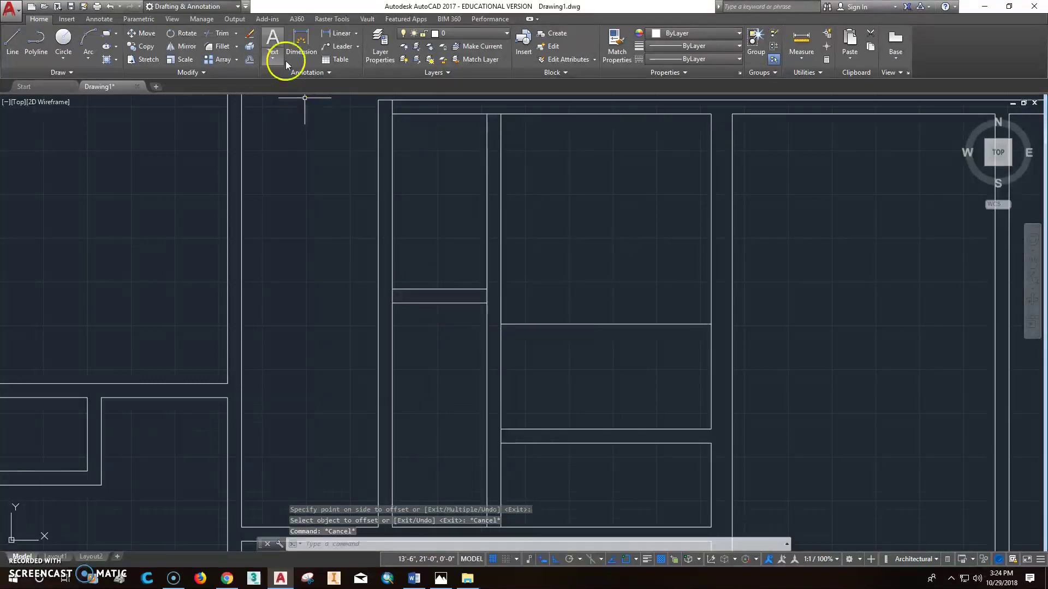
# - Trim the west wall line between the two lines of the new short partition
pyautogui.click(232, 34)
pyautogui.rightClick(393, 284)
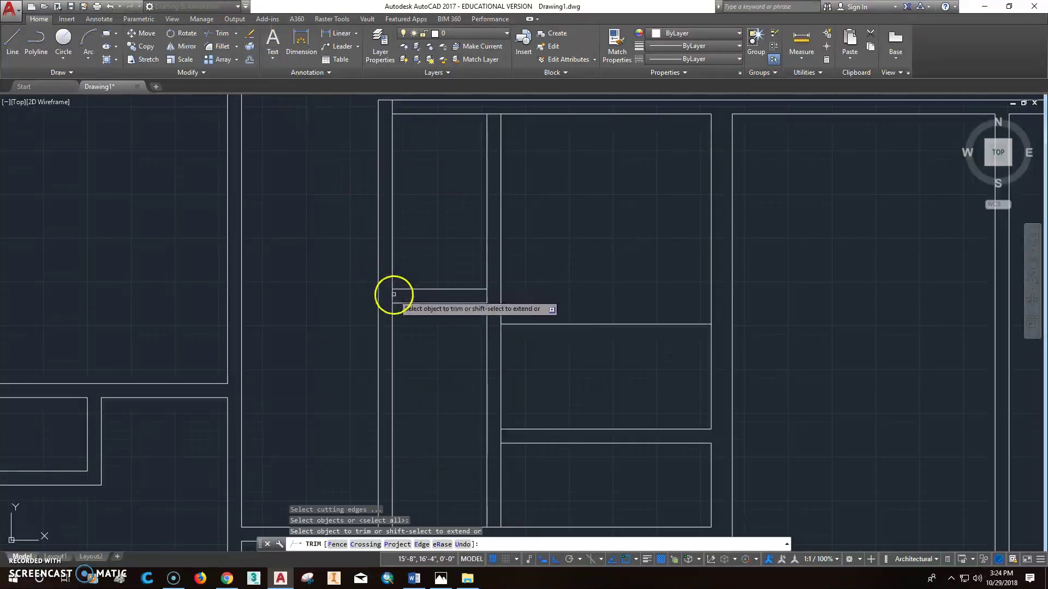
pyautogui.rightClick(394, 296)
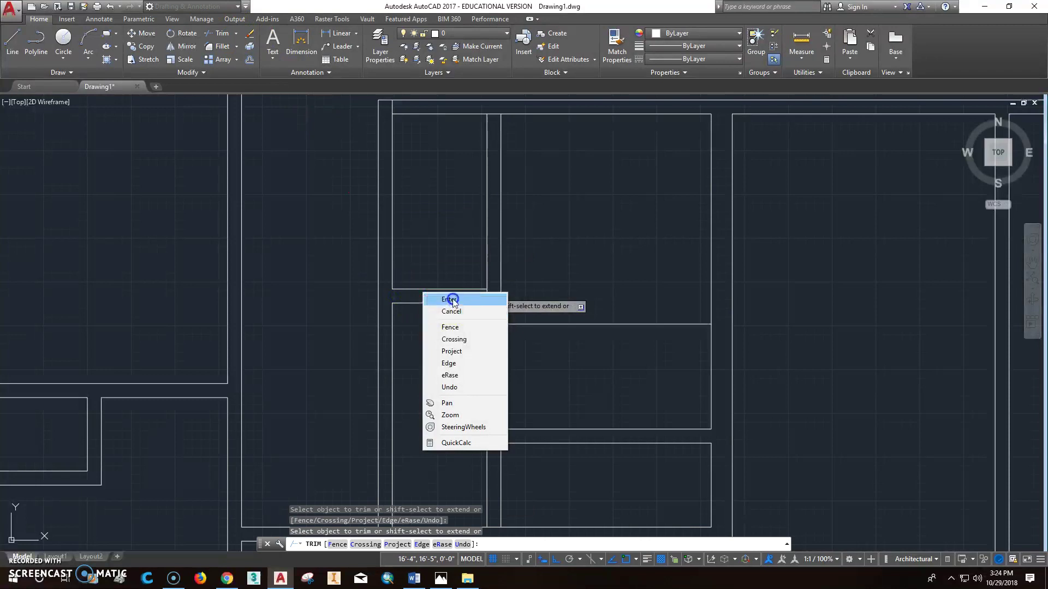
pyautogui.click(447, 297)
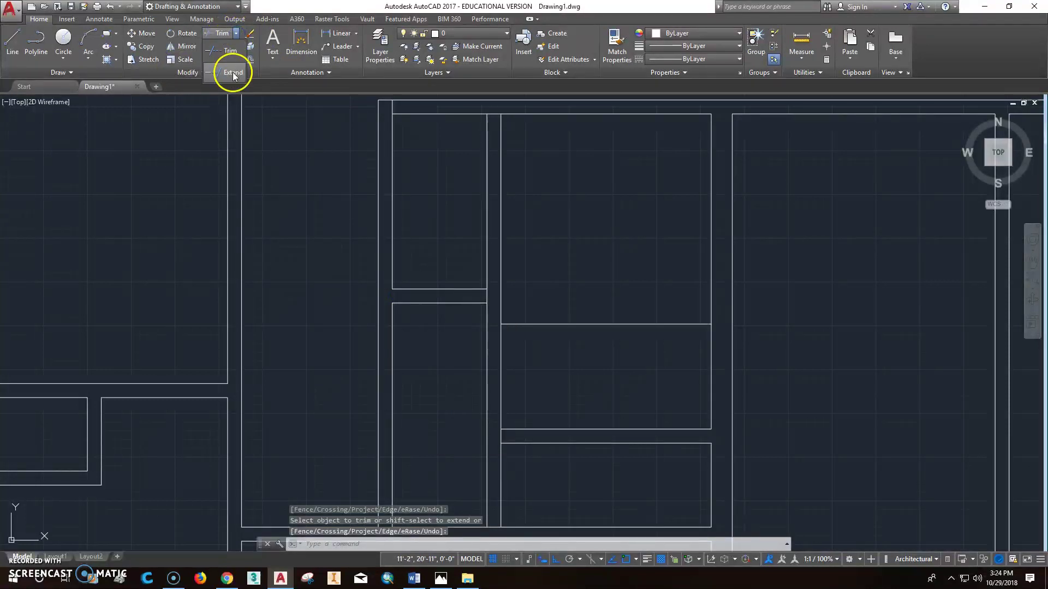
# - Extend the short partition's north line east to the vertical partition's east line
pyautogui.click(233, 72)
pyautogui.rightClick(456, 282)
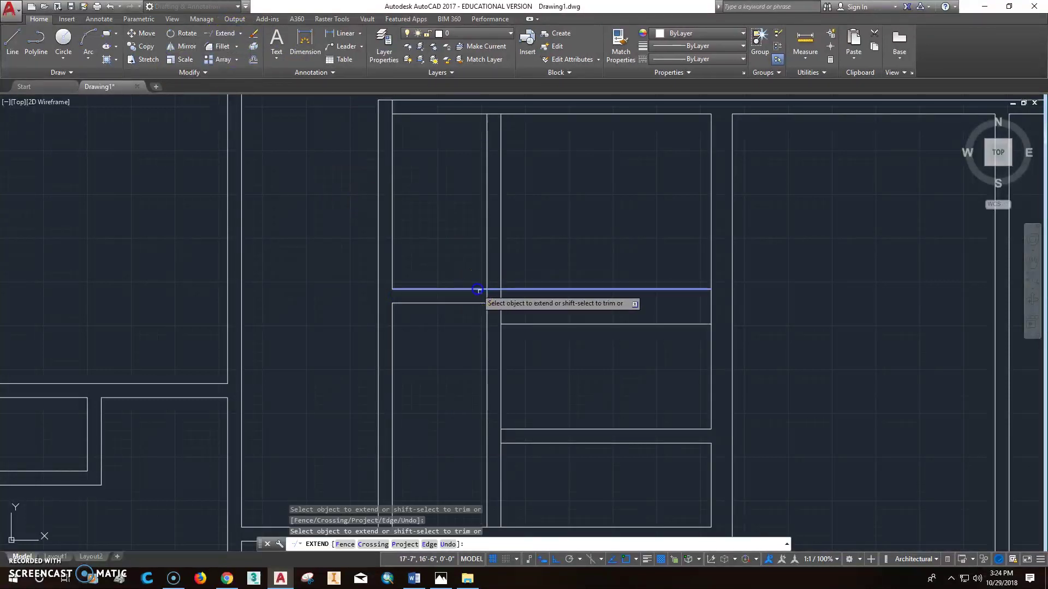
pyautogui.press('Escape')
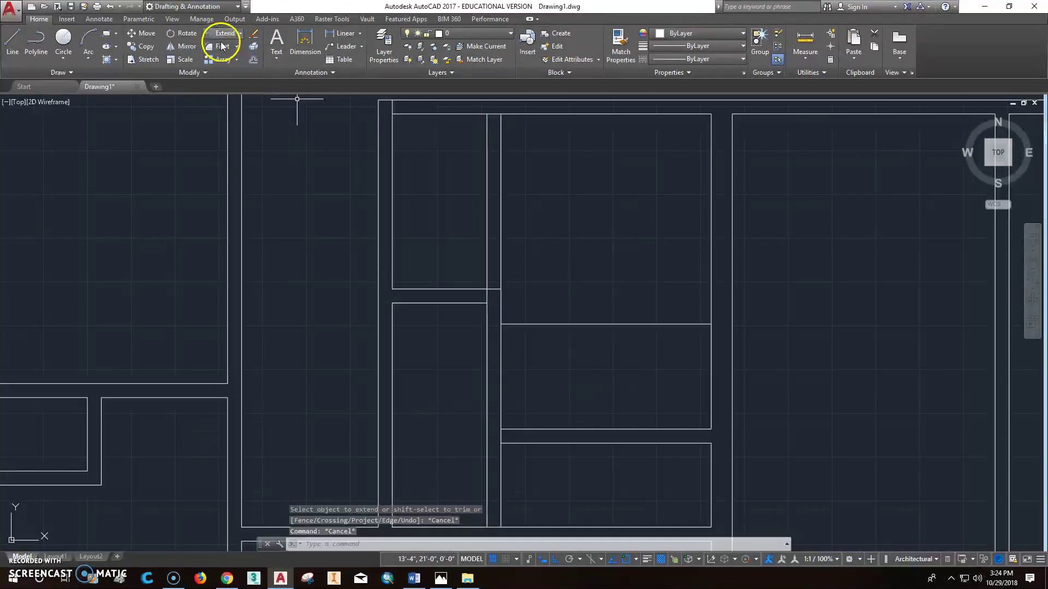
# - Trim both lines of the vertical partition north of the short partition's north line
pyautogui.click(241, 37)
pyautogui.click(229, 58)
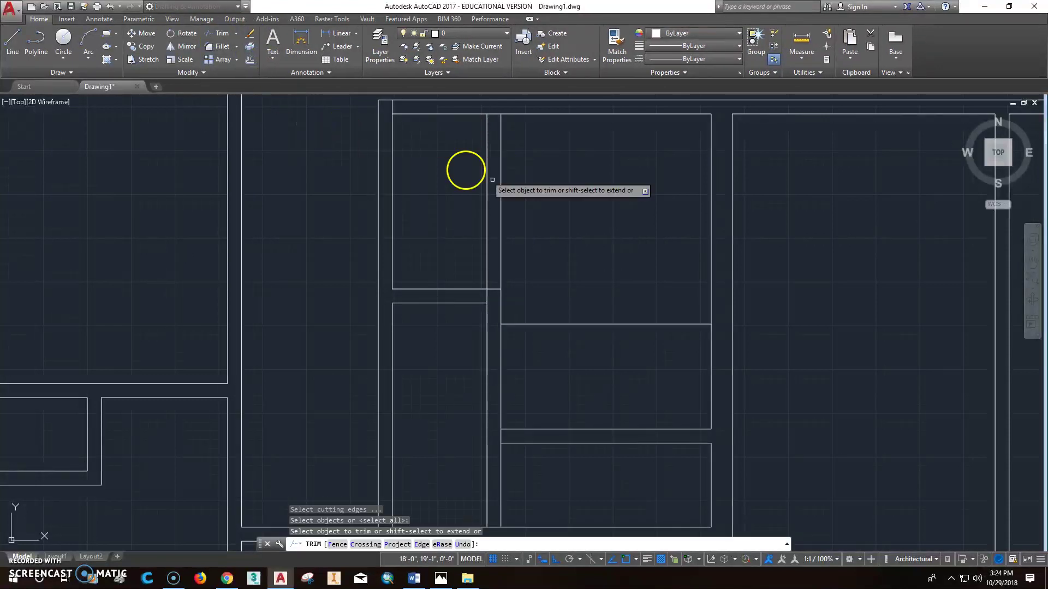
pyautogui.click(487, 180)
pyautogui.click(500, 274)
pyautogui.press('Escape')
# - Trim the short leftover segment of the inner west wall line at the room's northwest corner
pyautogui.scroll(-2, 561, 296)
pyautogui.scroll(-2, 587, 347)
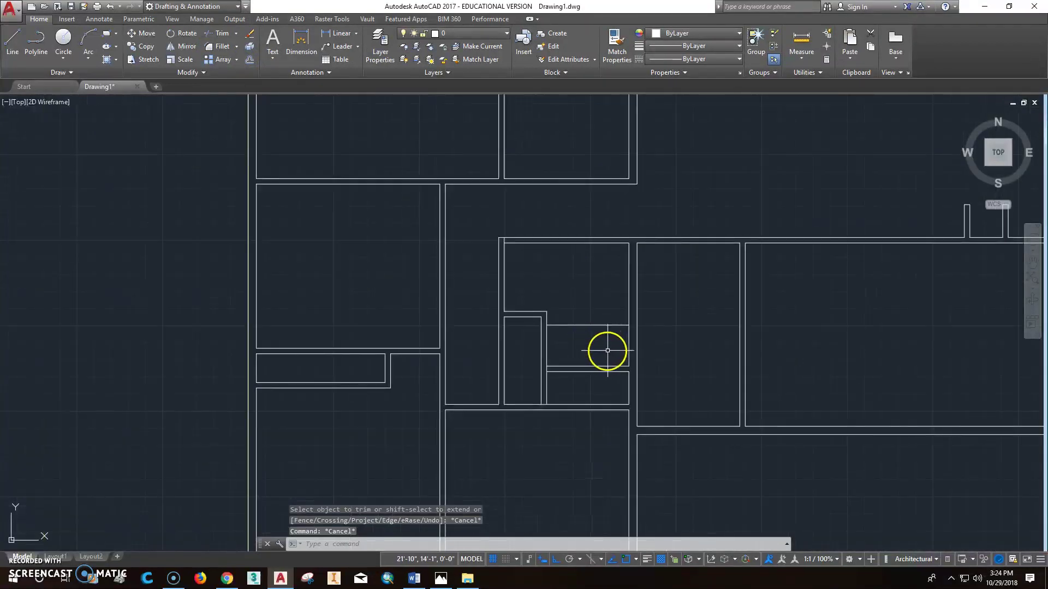
pyautogui.moveTo(607, 350); pyautogui.dragTo(491, 358, button='middle')
pyautogui.scroll(2, 418, 357)
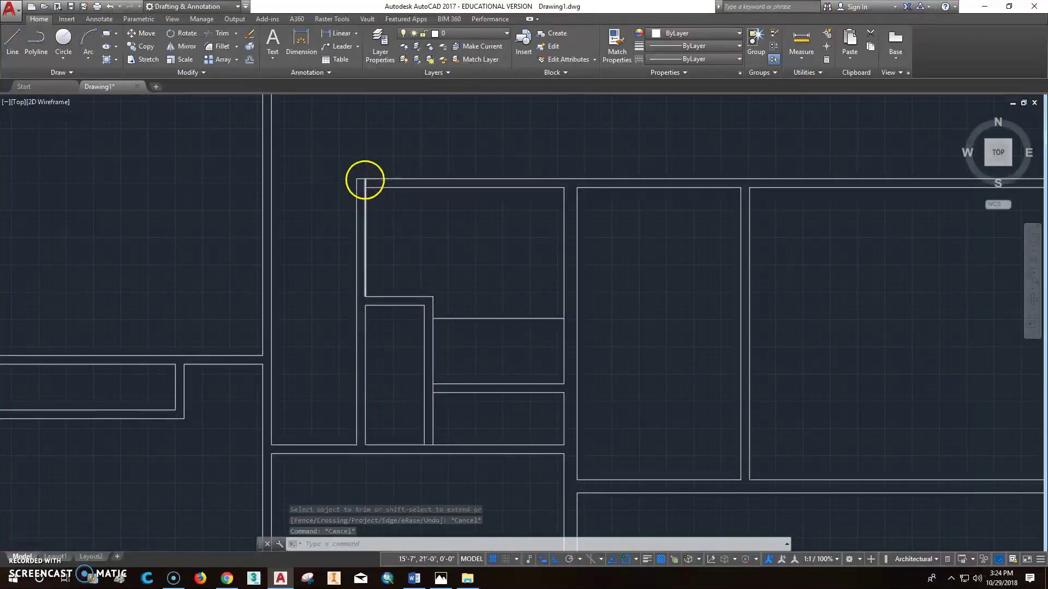
pyautogui.scroll(2, 362, 180)
pyautogui.click(218, 30)
pyautogui.press('Return')
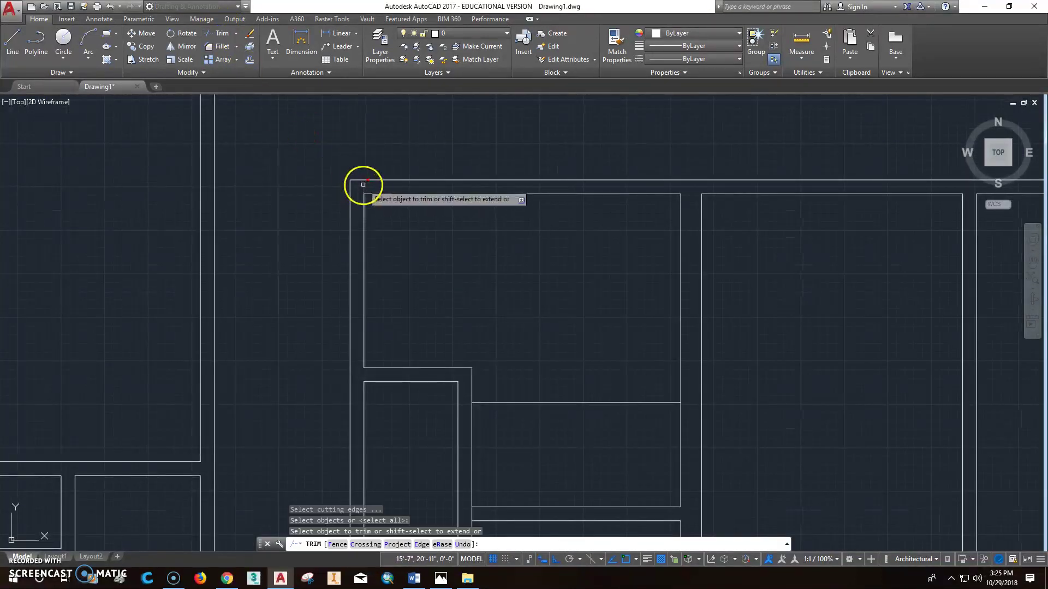
pyautogui.scroll(-4, 515, 290)
pyautogui.press('Escape')
# - Review the whole floor plan and check the Architectural Floor Plan Rubric image in Photos, returning to AutoCAD
pyautogui.moveTo(575, 332); pyautogui.dragTo(445, 322, button='middle')
pyautogui.scroll(-3, 444, 323)
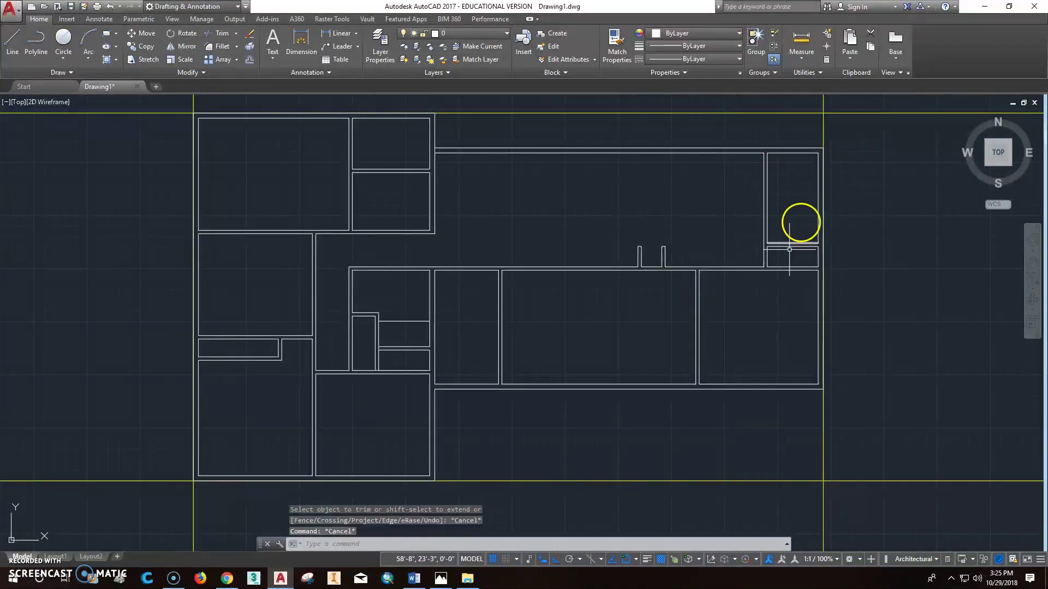
pyautogui.scroll(2, 377, 335)
pyautogui.scroll(-2, 382, 334)
pyautogui.moveTo(411, 201); pyautogui.dragTo(418, 239, button='middle')
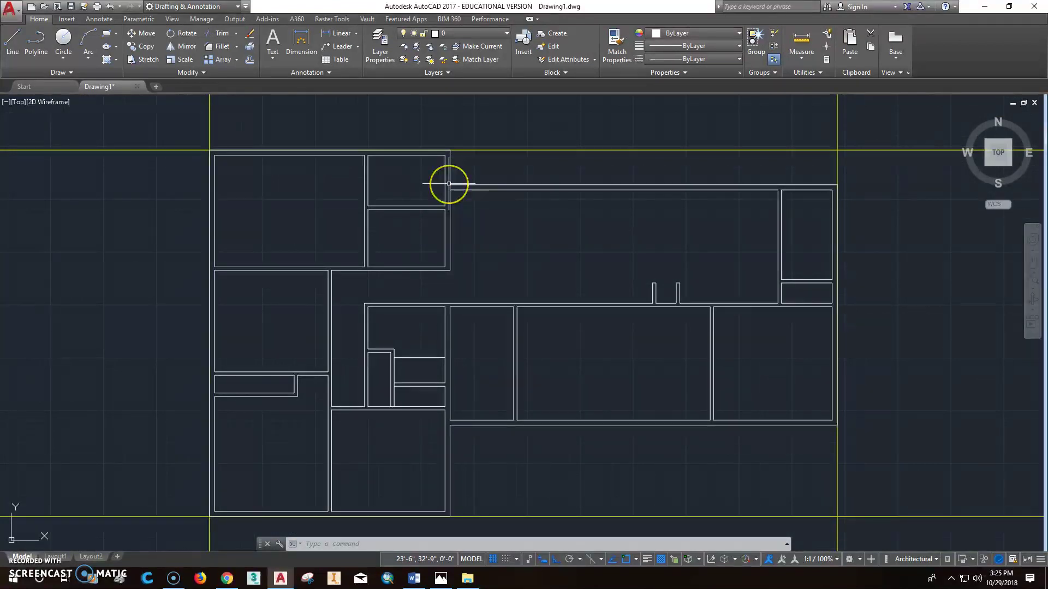
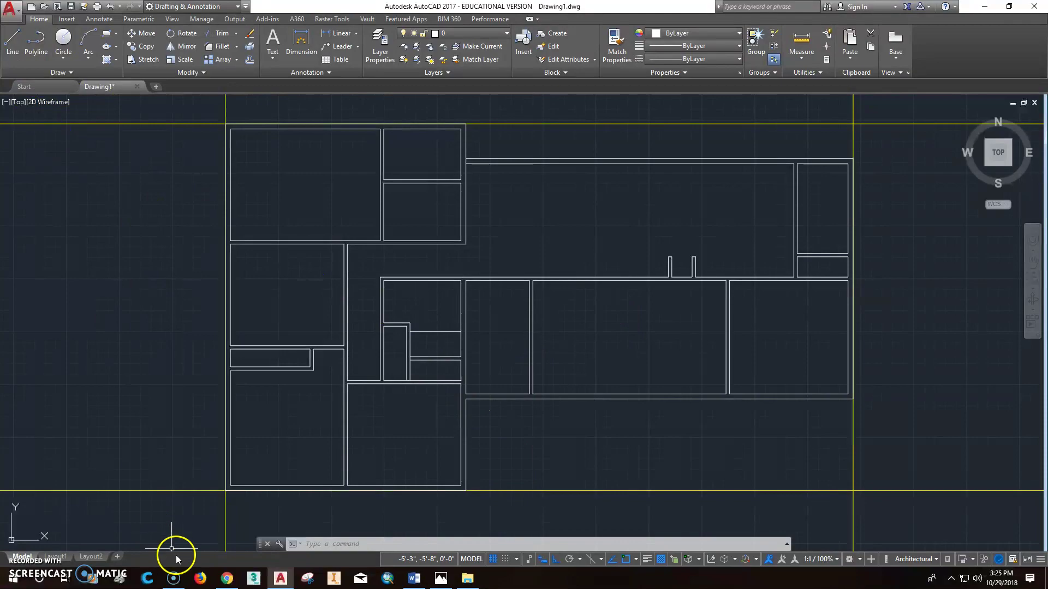
pyautogui.click(443, 578)
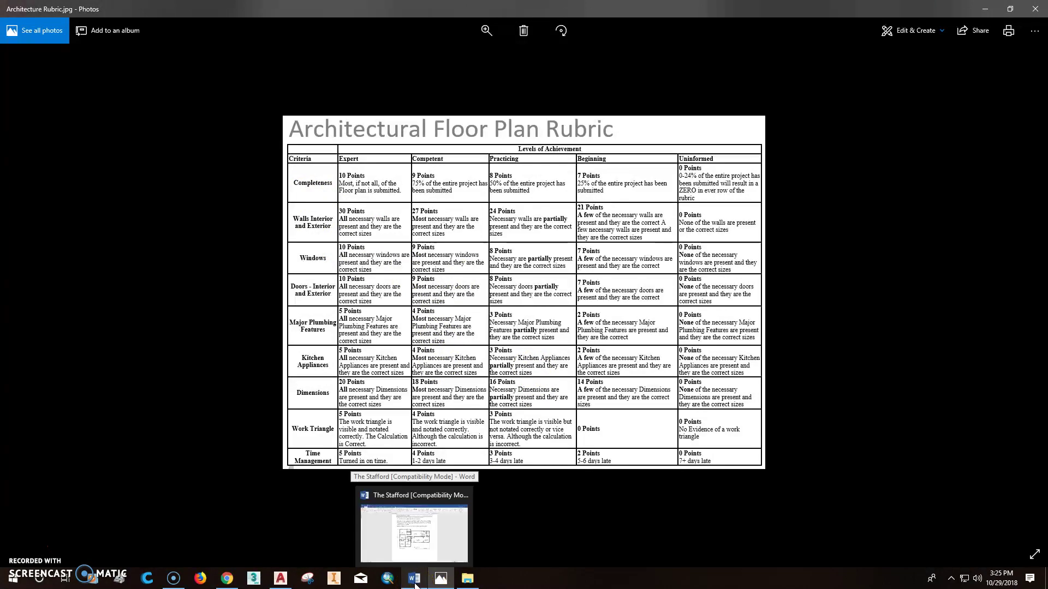
pyautogui.click(280, 578)
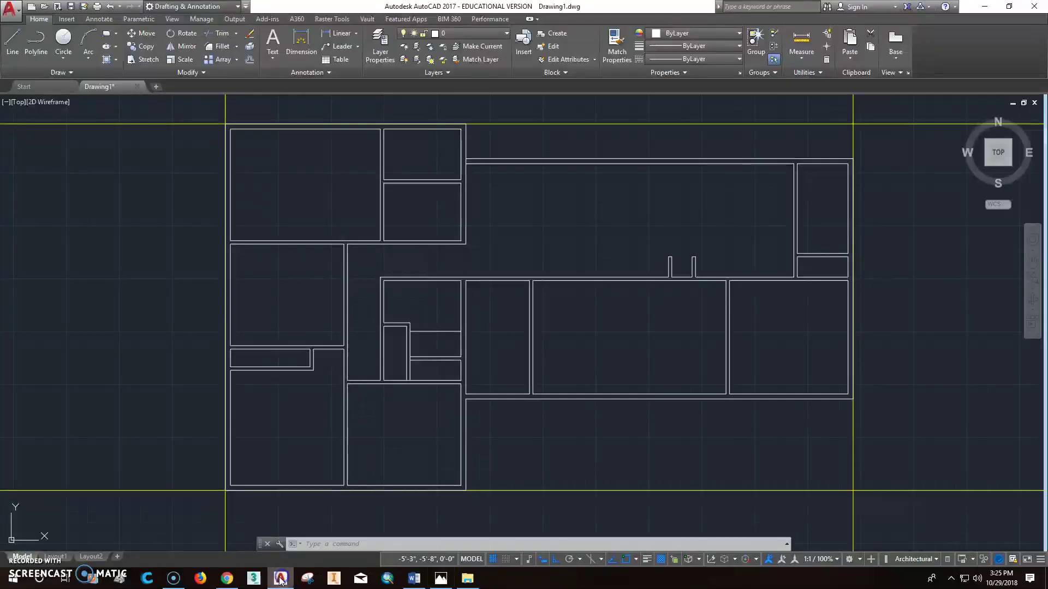
# - Show the tool palettes and insert the Window - Imperial block just inside the southwest room's south wall
pyautogui.click(174, 21)
pyautogui.click(189, 47)
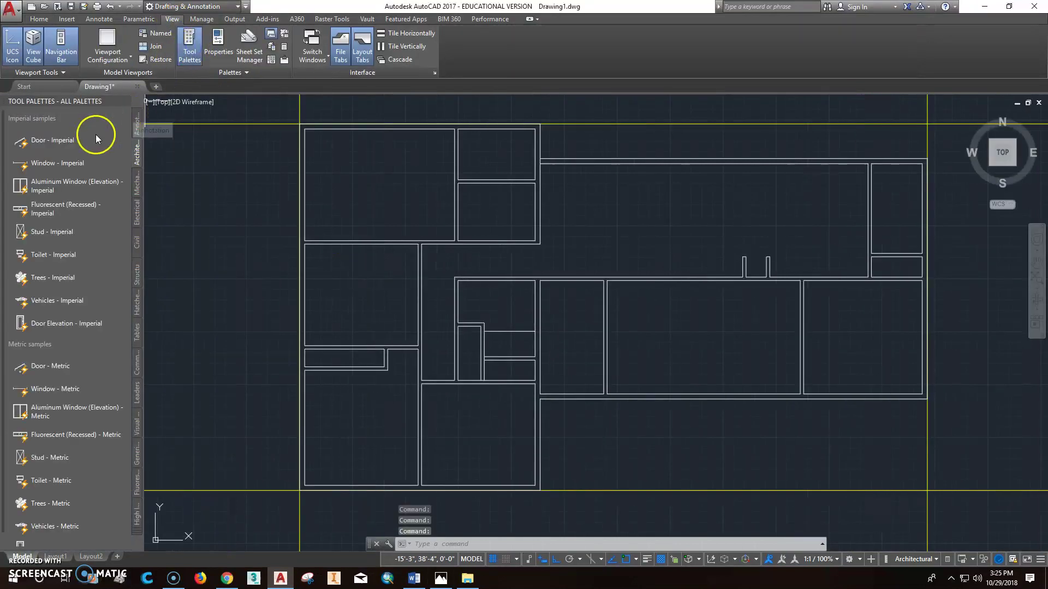
pyautogui.click(95, 168)
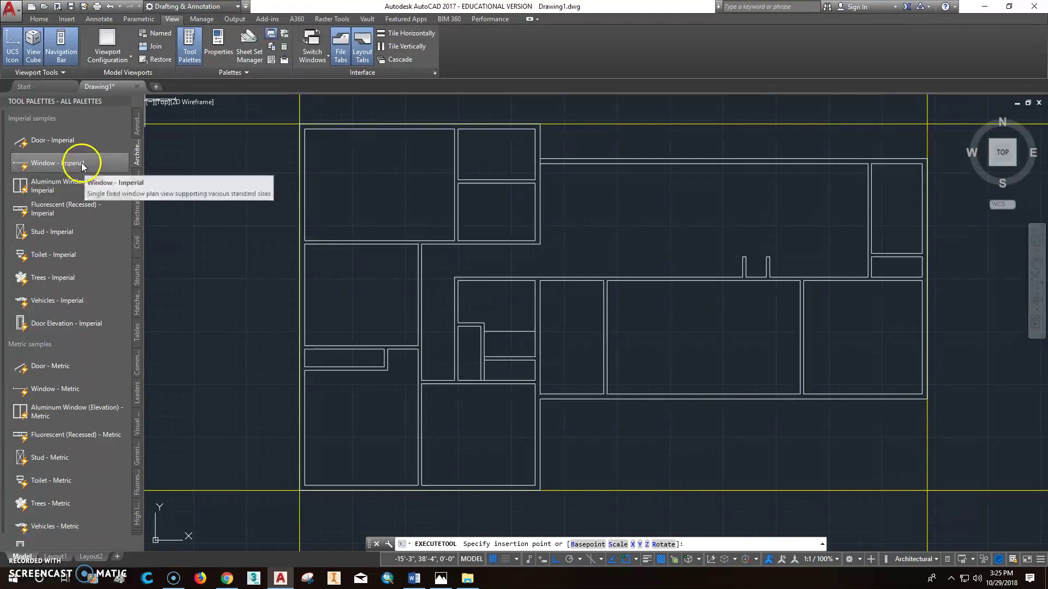
pyautogui.click(58, 157)
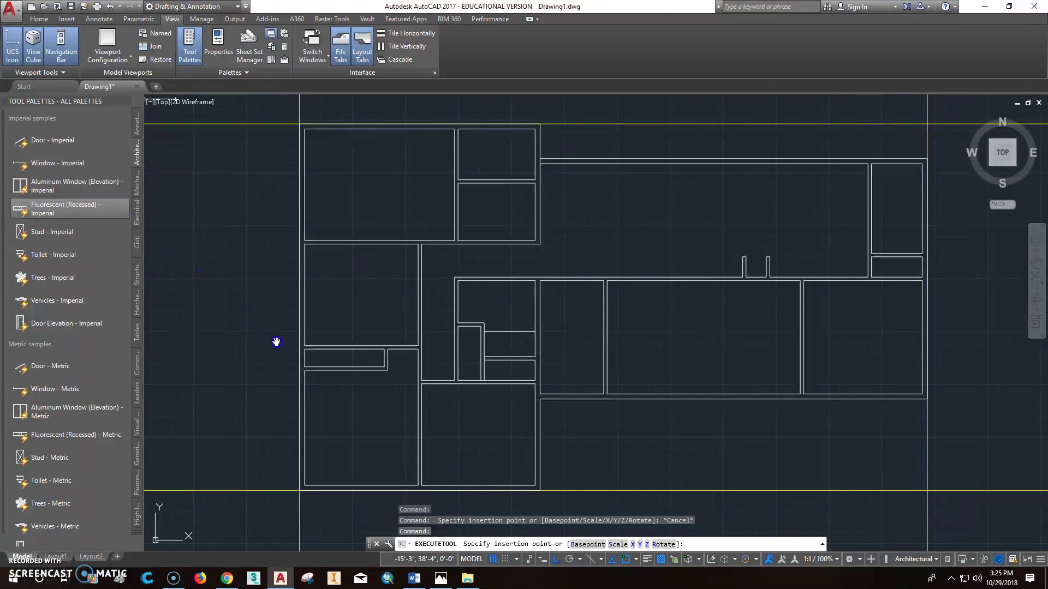
pyautogui.click(169, 254)
pyautogui.click(52, 159)
pyautogui.click(229, 312)
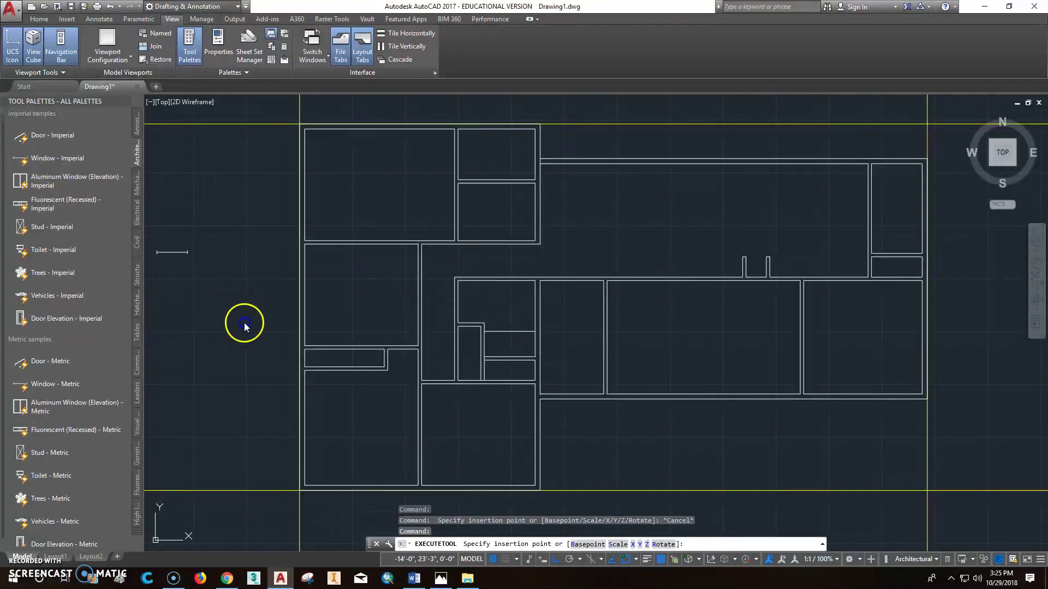
pyautogui.click(44, 158)
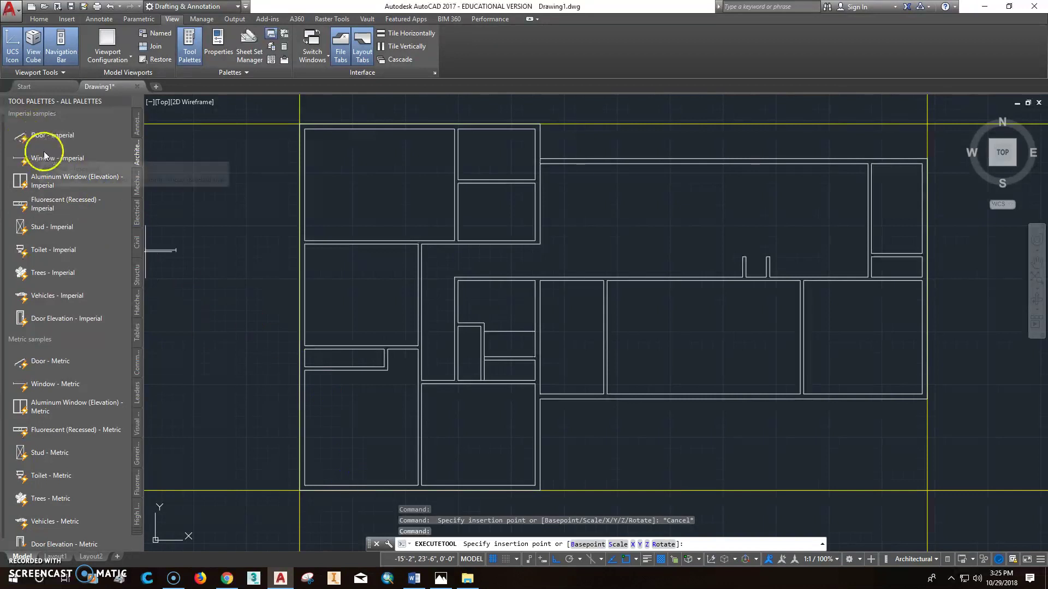
pyautogui.scroll(4, 333, 468)
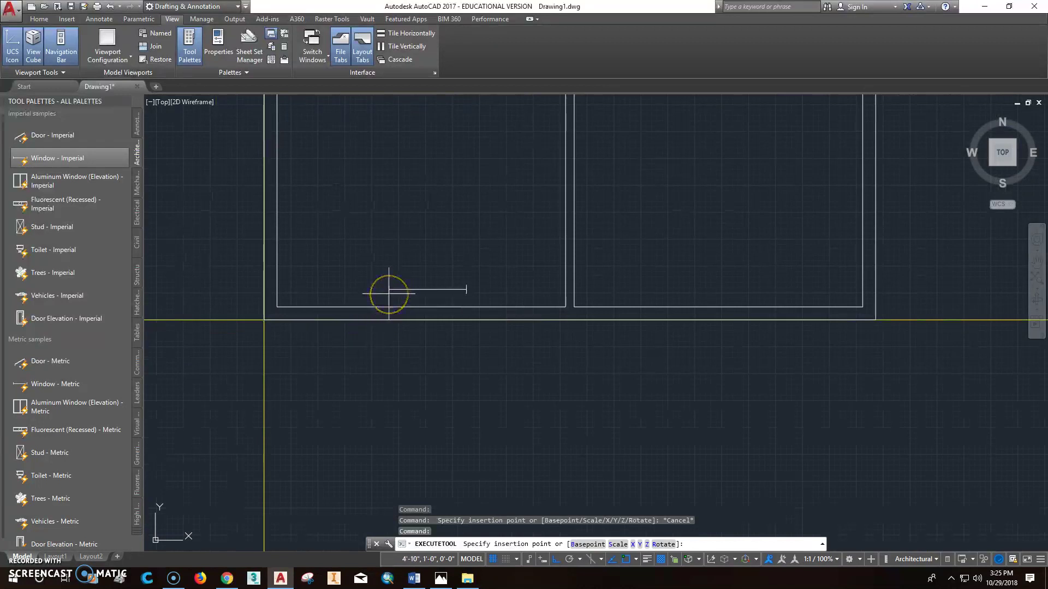
pyautogui.press('Escape')
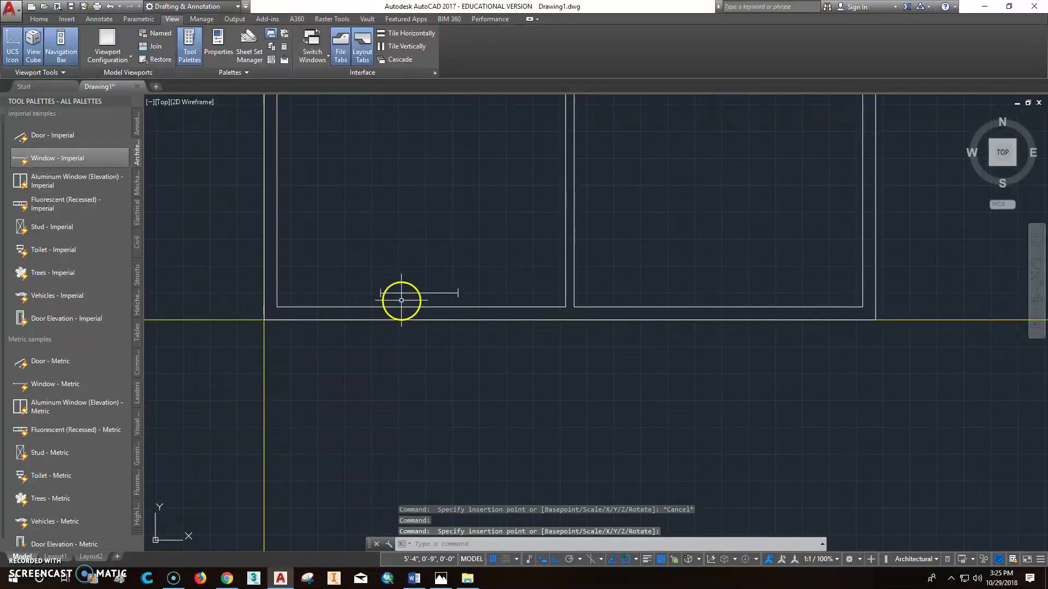
pyautogui.press('Escape')
# - Align the window to the outer line of the south wall using a perpendicular snap
pyautogui.scroll(2, 407, 301)
pyautogui.scroll(2, 351, 296)
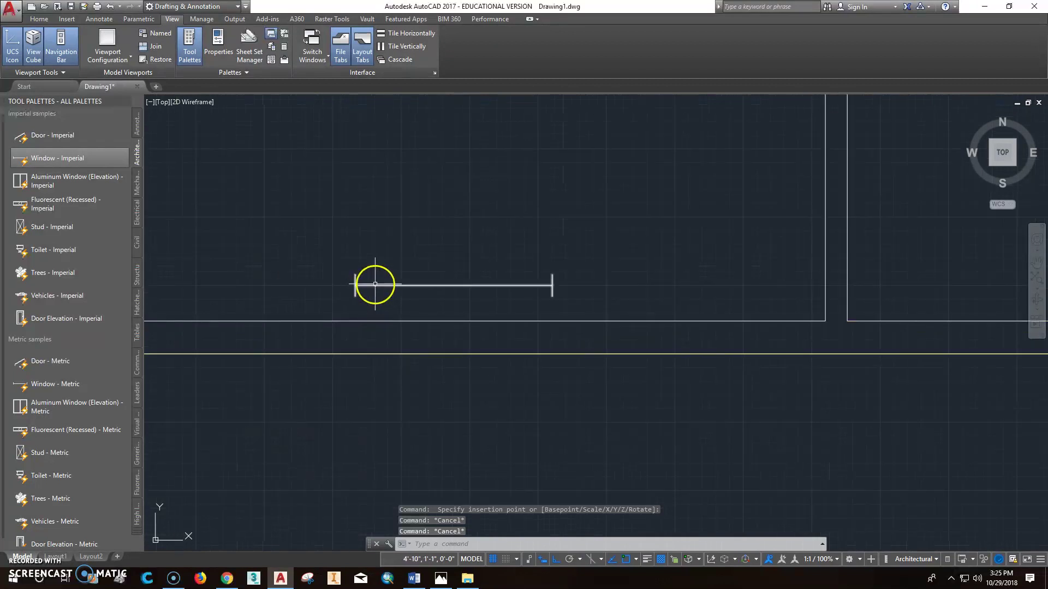
pyautogui.click(367, 286)
pyautogui.click(355, 296)
pyautogui.keyDown('shift'); pyautogui.rightClick(355, 324); pyautogui.keyUp('shift')
pyautogui.click(421, 251)
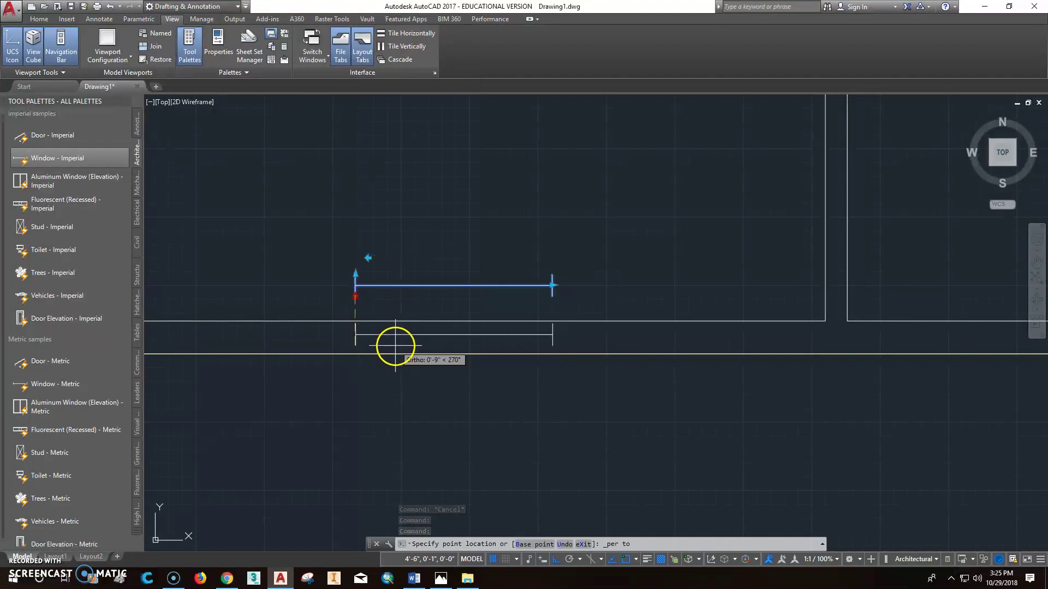
pyautogui.click(394, 350)
pyautogui.scroll(-5, 365, 376)
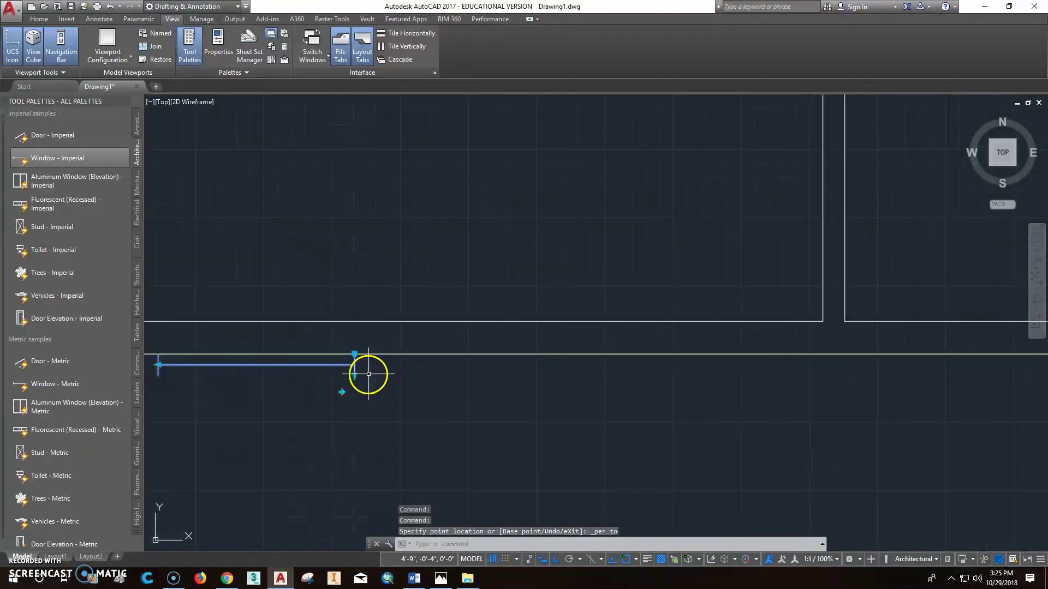
pyautogui.press('Escape')
# - Rotate the window 180 degrees about its east end on the outer wall line
pyautogui.click(38, 19)
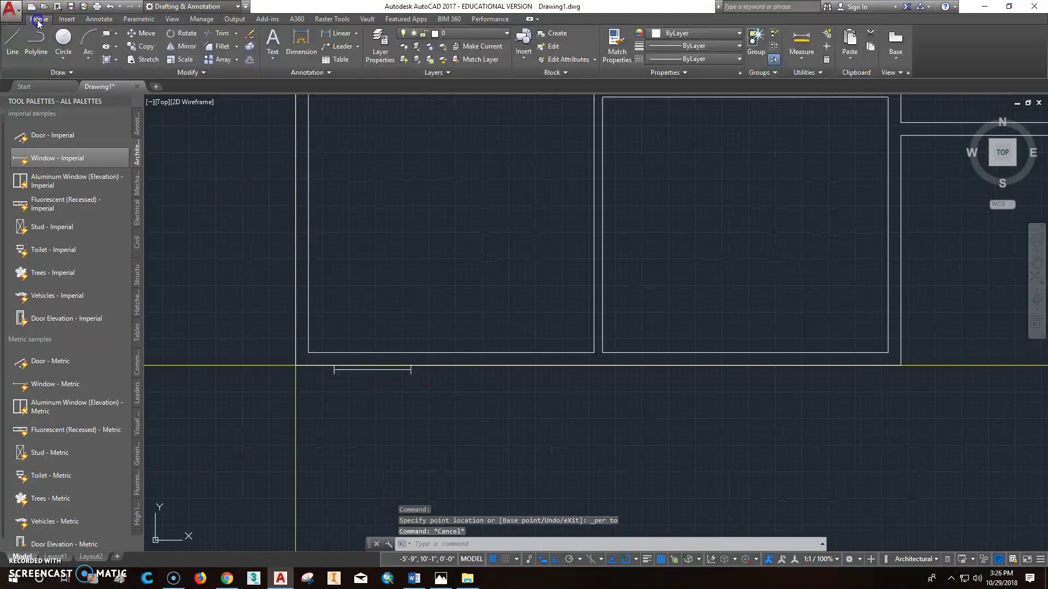
pyautogui.click(390, 373)
pyautogui.click(182, 35)
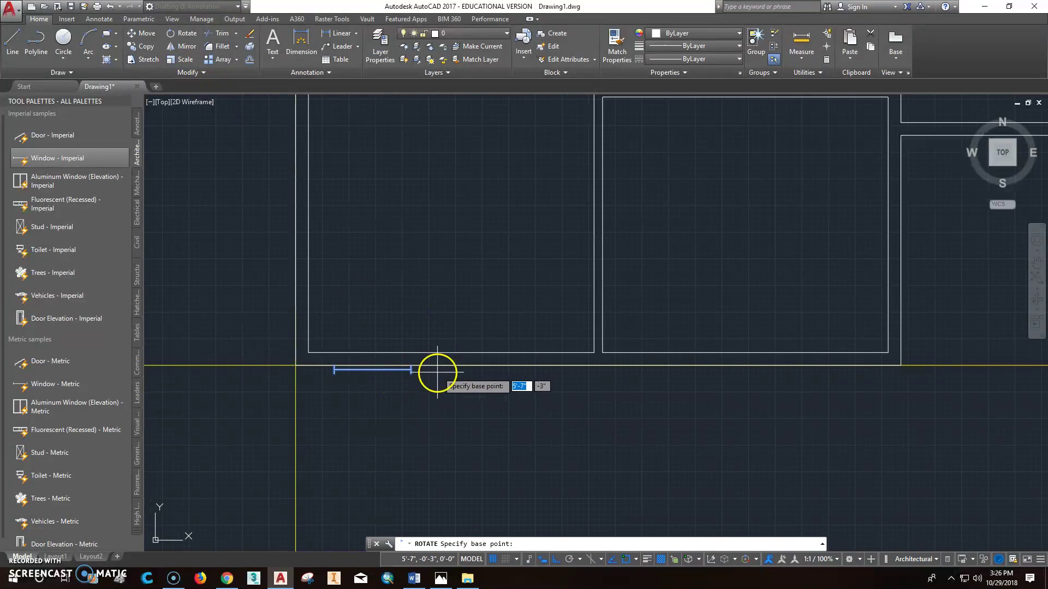
pyautogui.click(411, 365)
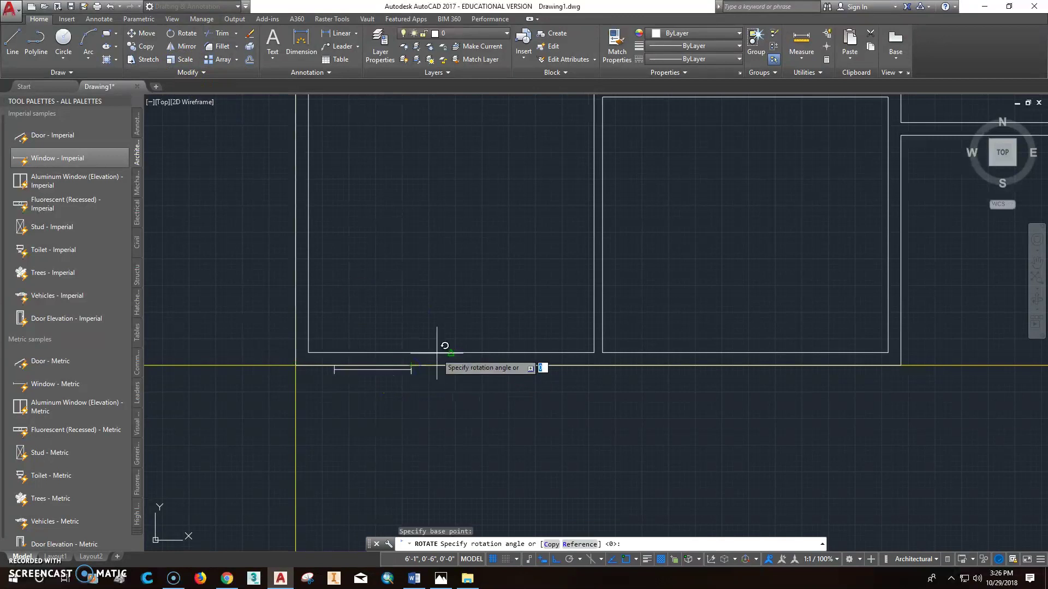
pyautogui.write('180')
pyautogui.press('Return')
# - Stretch the window's depth north to the inner line of the south wall
pyautogui.scroll(4, 473, 382)
pyautogui.click(434, 331)
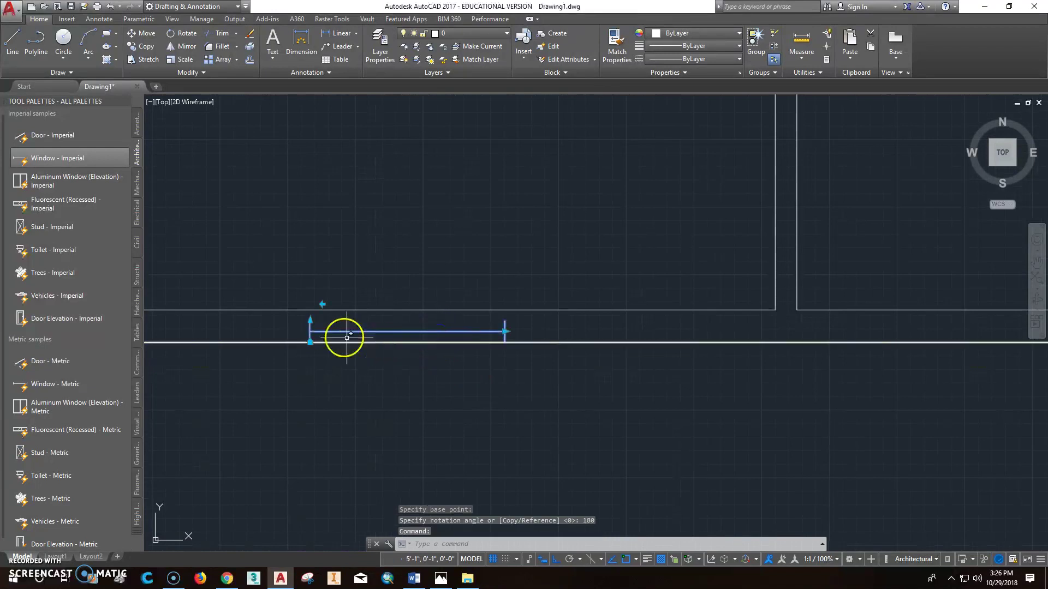
pyautogui.click(309, 321)
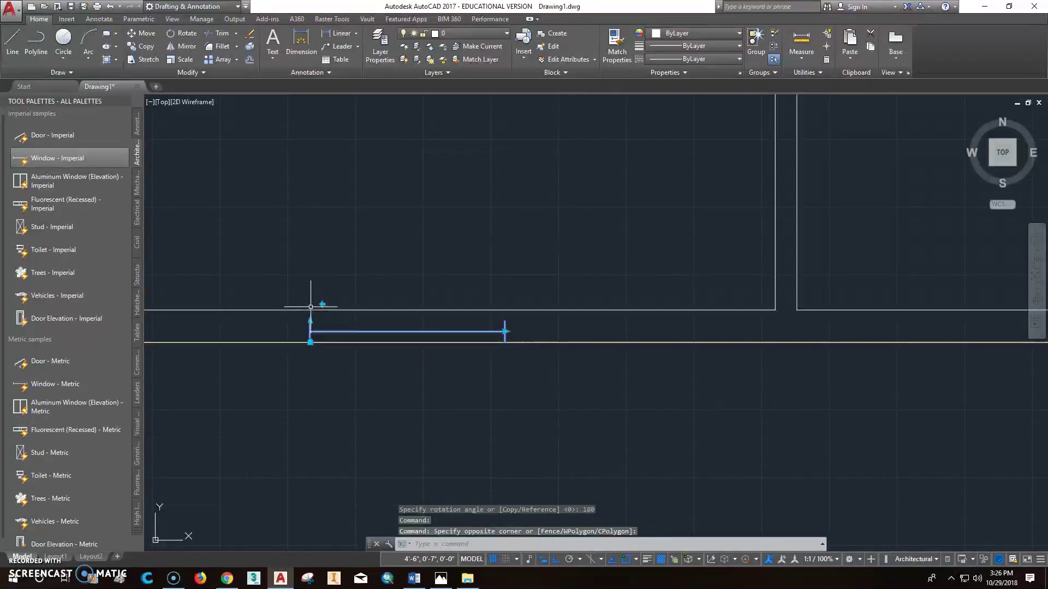
pyautogui.click(310, 321)
pyautogui.click(310, 321)
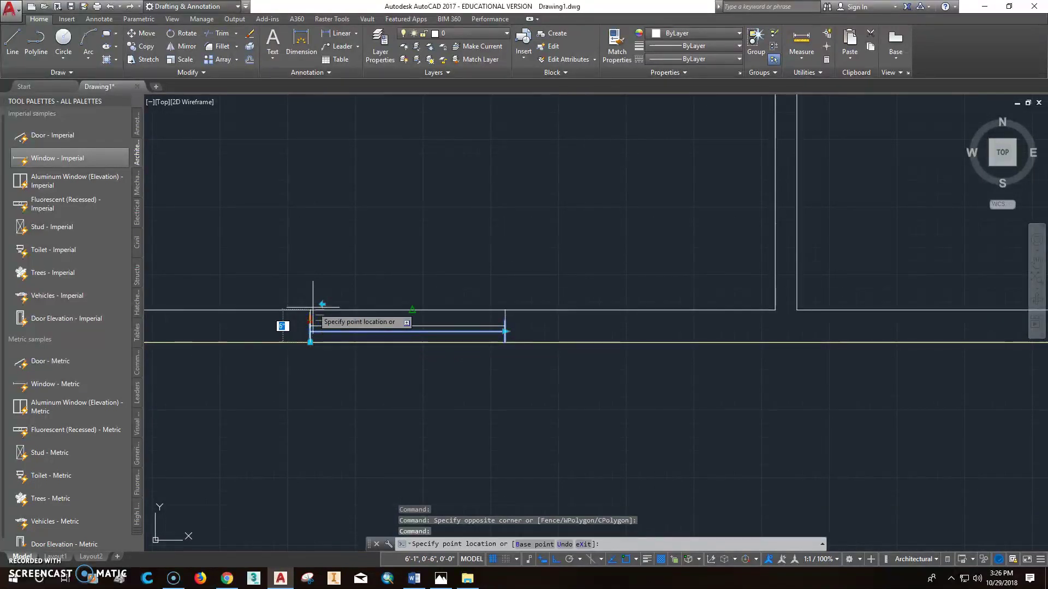
pyautogui.click(312, 310)
pyautogui.press('Escape')
pyautogui.press('Escape')
pyautogui.click(519, 321)
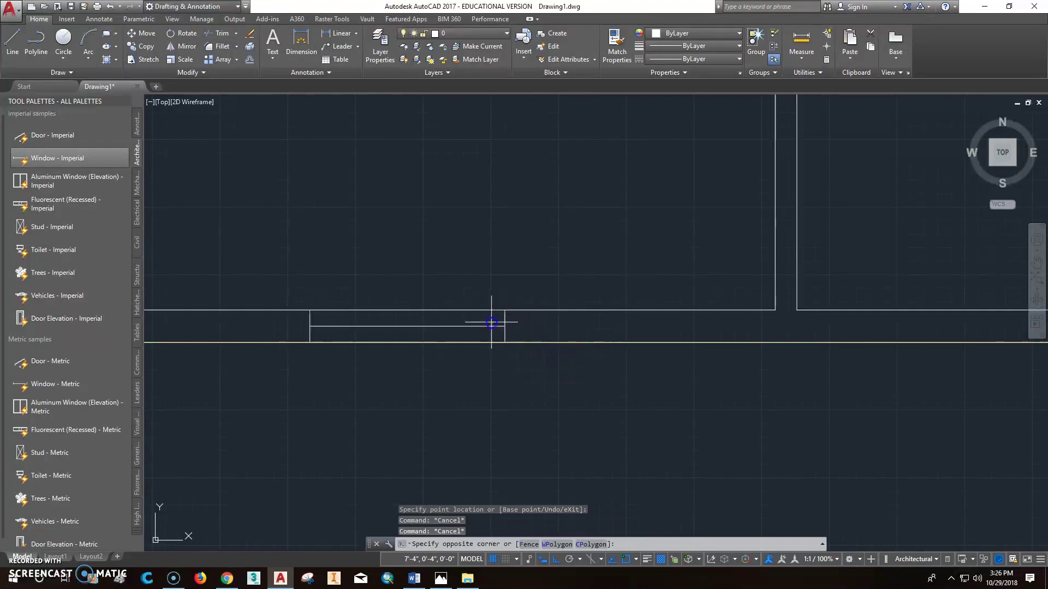
pyautogui.click(478, 330)
pyautogui.click(505, 326)
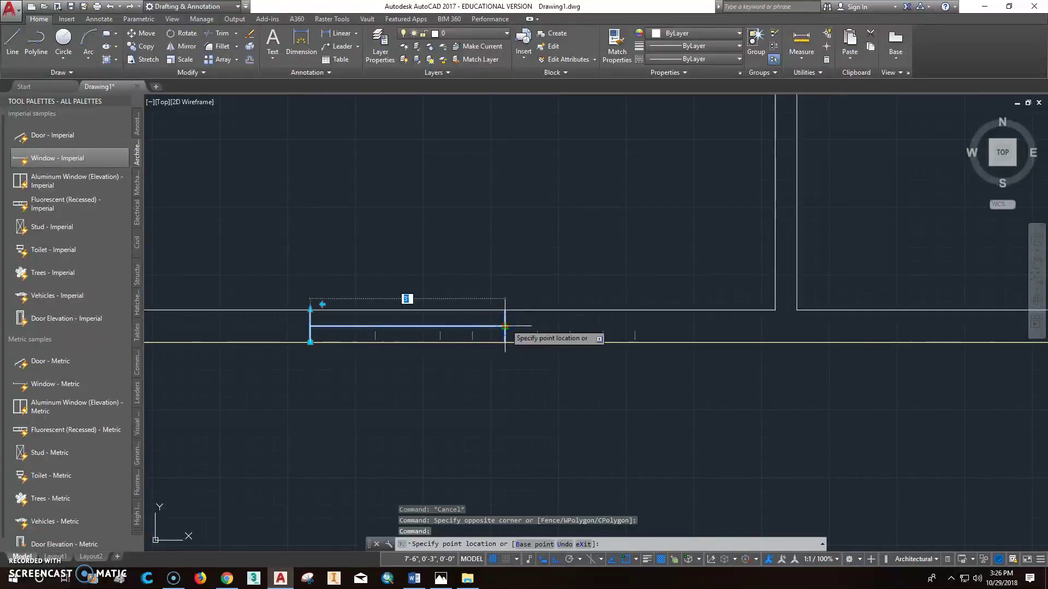
pyautogui.press('Escape')
pyautogui.scroll(2, 517, 358)
pyautogui.scroll(-6, 517, 358)
pyautogui.moveTo(517, 358); pyautogui.dragTo(555, 378, button='middle')
pyautogui.scroll(-2, 538, 362)
pyautogui.press('Escape')
pyautogui.press('Escape')
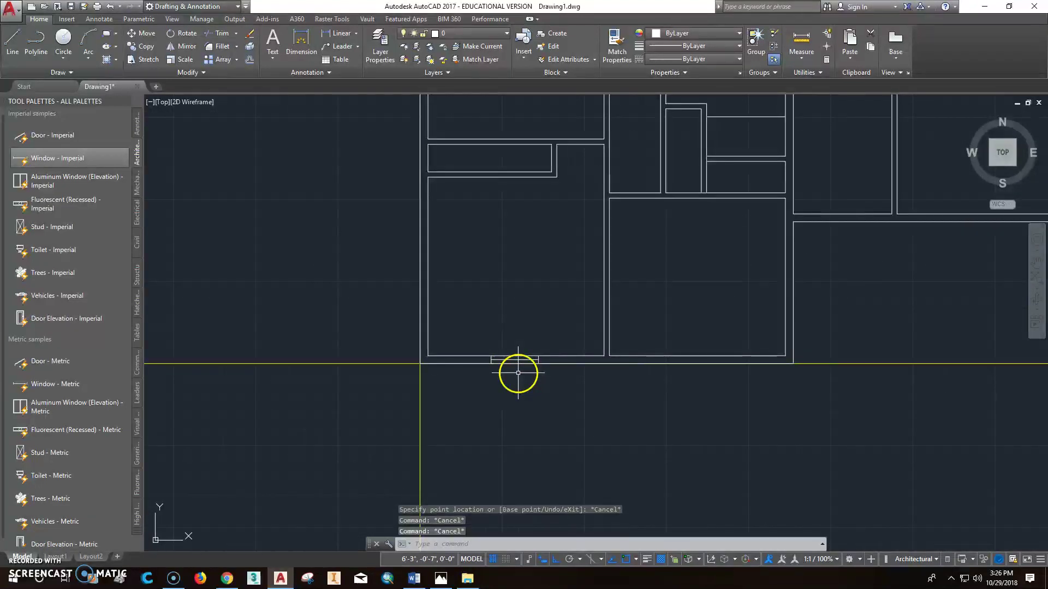
# - Move the window slightly west along the southwest room's south wall
pyautogui.scroll(2, 519, 371)
pyautogui.scroll(2, 513, 390)
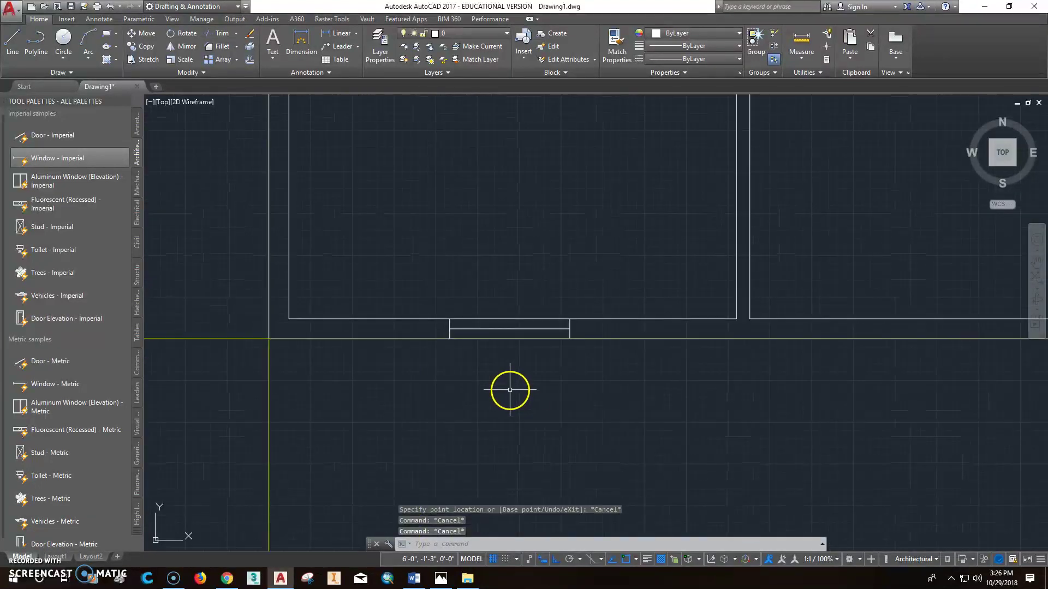
pyautogui.write('m')
pyautogui.press('Return')
pyautogui.click(421, 360)
pyautogui.click(646, 272)
pyautogui.press('Return')
pyautogui.click(619, 401)
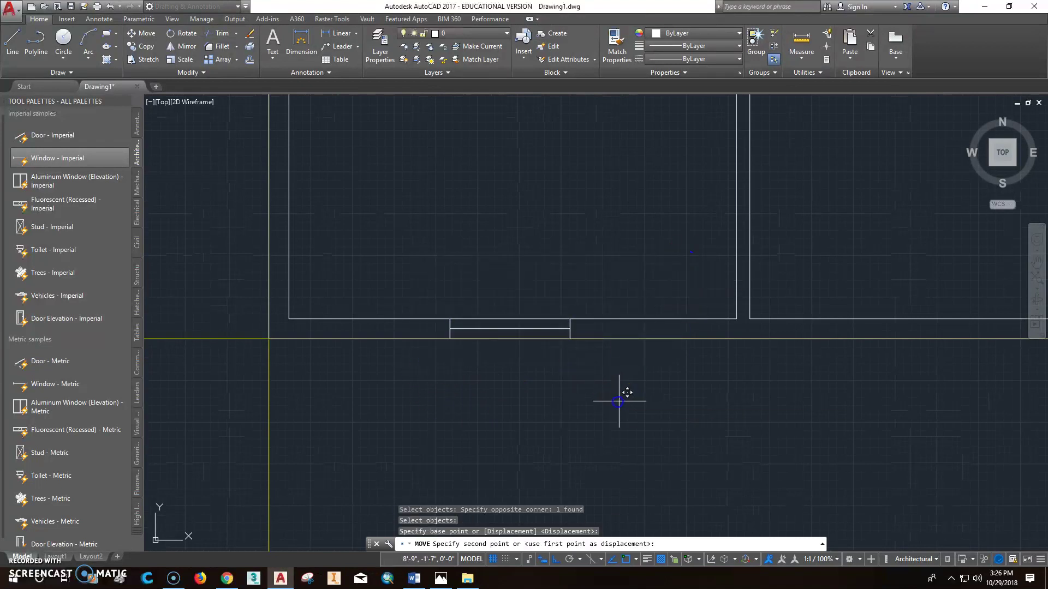
pyautogui.press('Escape')
# - Copy the window about 12'-5" east into the south wall of the adjacent room
pyautogui.scroll(-3, 620, 433)
pyautogui.moveTo(736, 439); pyautogui.dragTo(654, 414, button='middle')
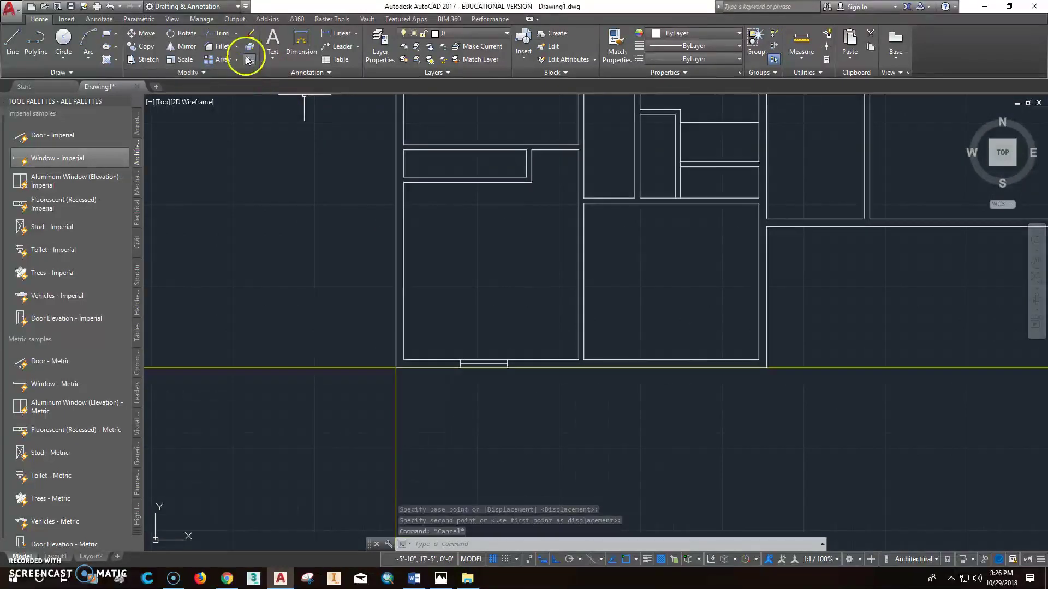
pyautogui.click(146, 50)
pyautogui.click(445, 419)
pyautogui.click(537, 337)
pyautogui.press('Return')
pyautogui.click(514, 440)
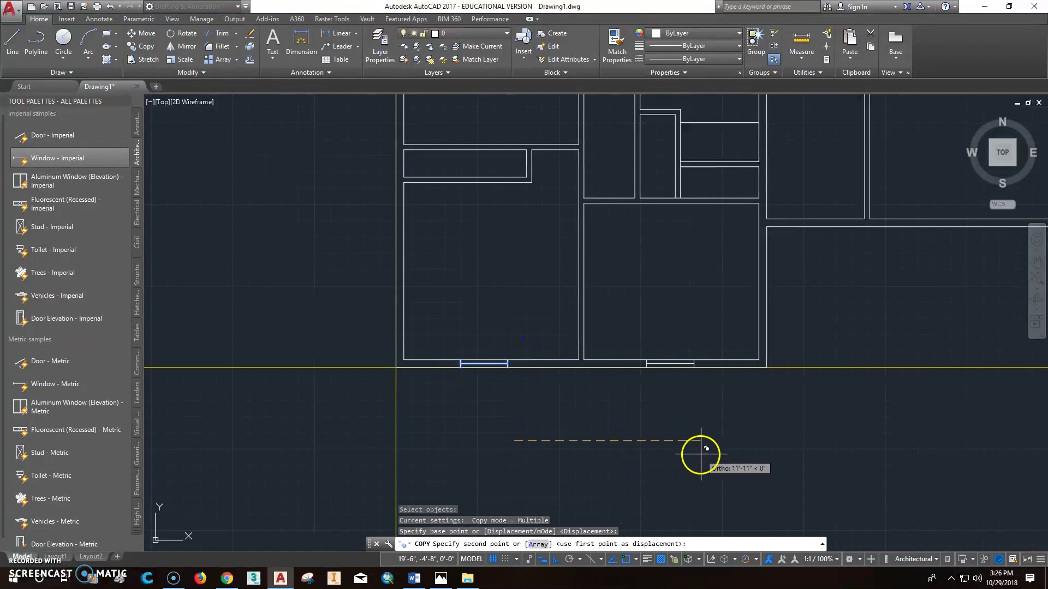
pyautogui.click(709, 455)
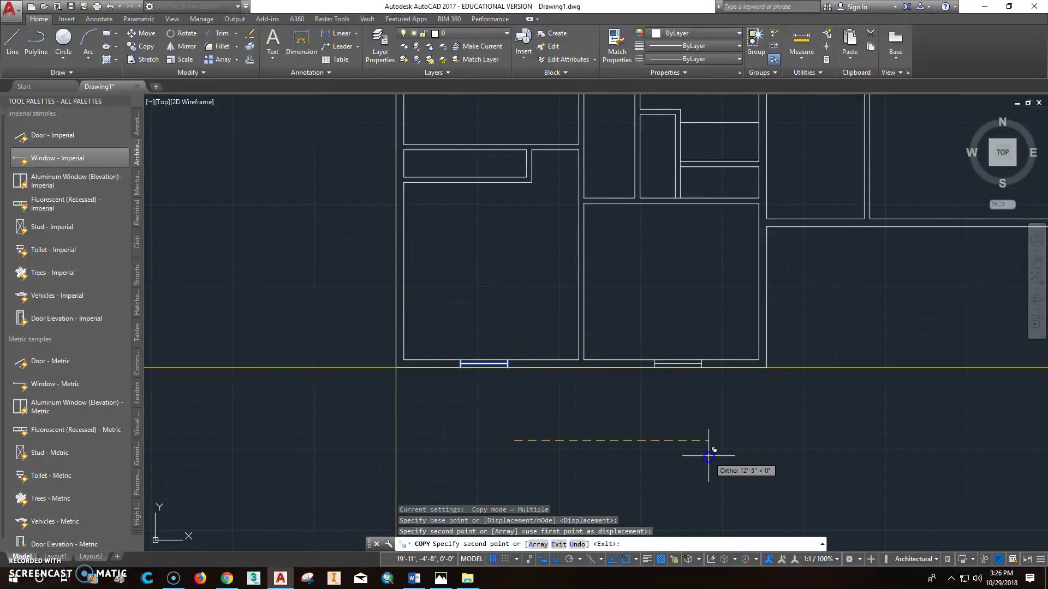
pyautogui.press('Escape')
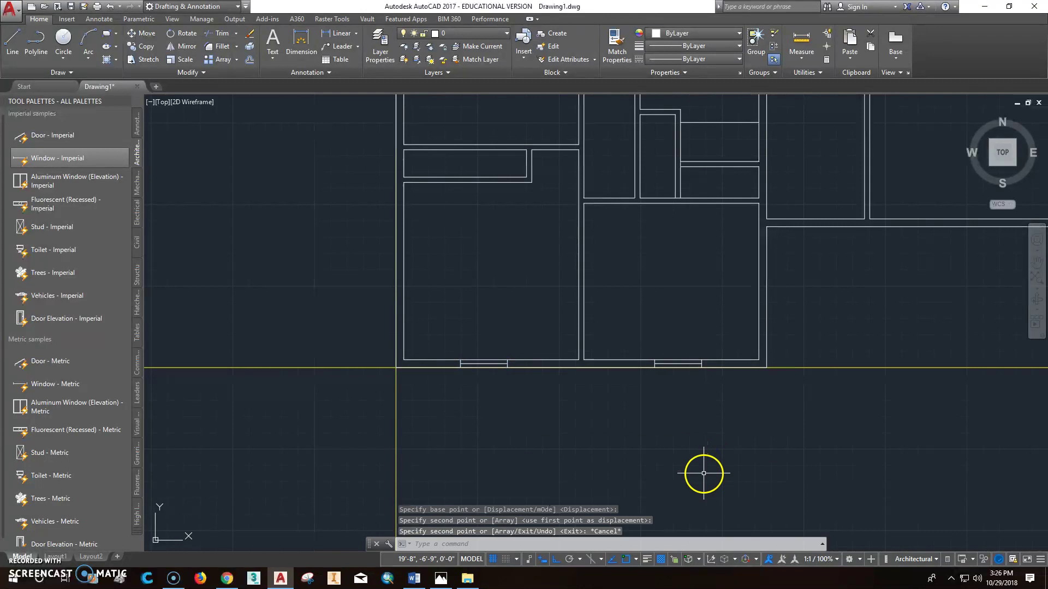
pyautogui.scroll(-3, 709, 461)
pyautogui.moveTo(720, 451); pyautogui.dragTo(714, 513, button='middle')
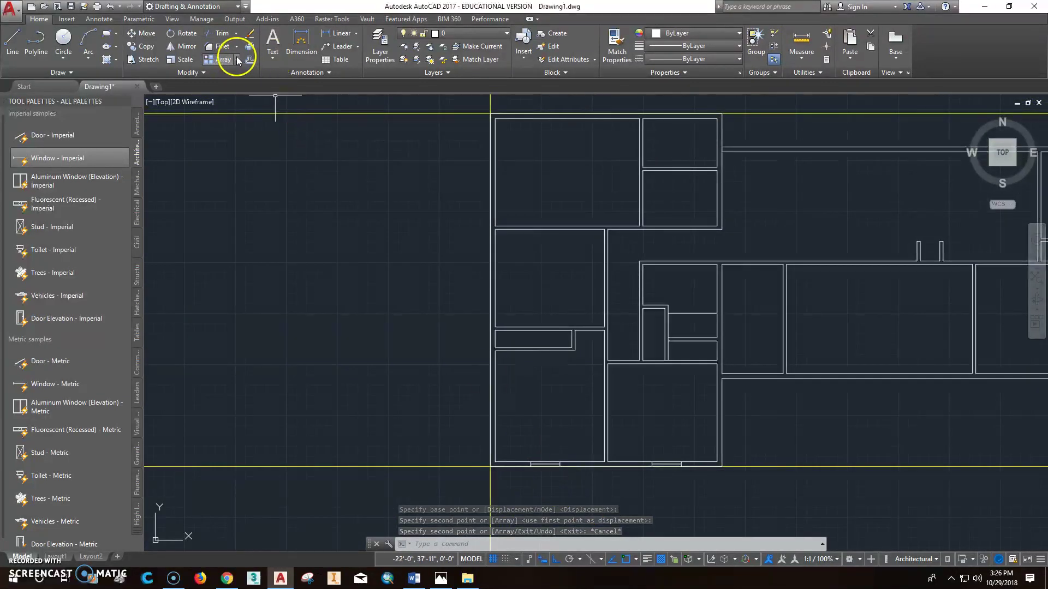
pyautogui.click(205, 72)
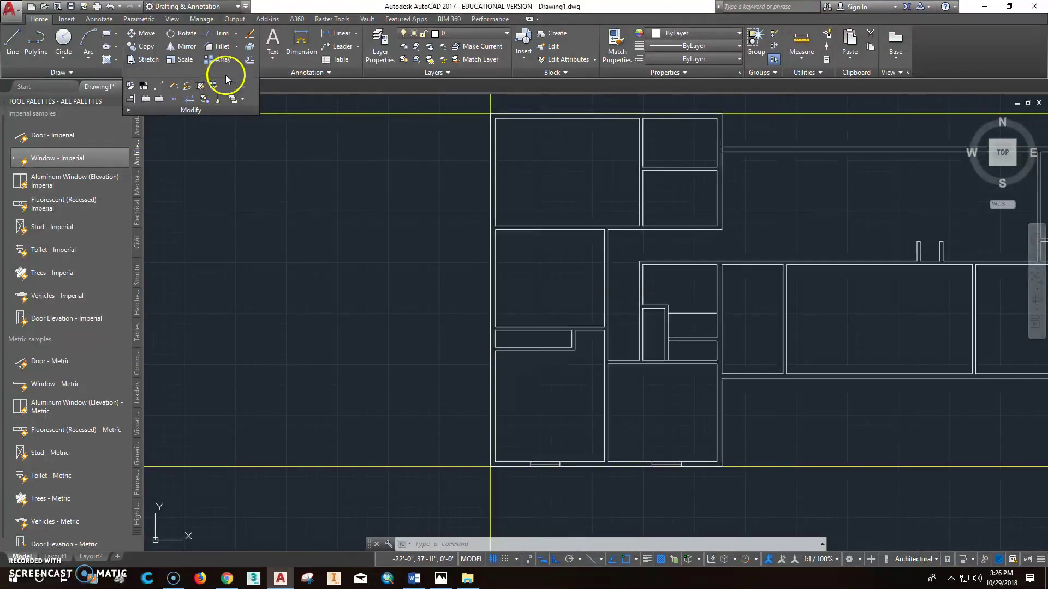
pyautogui.press('Escape')
pyautogui.press('Escape')
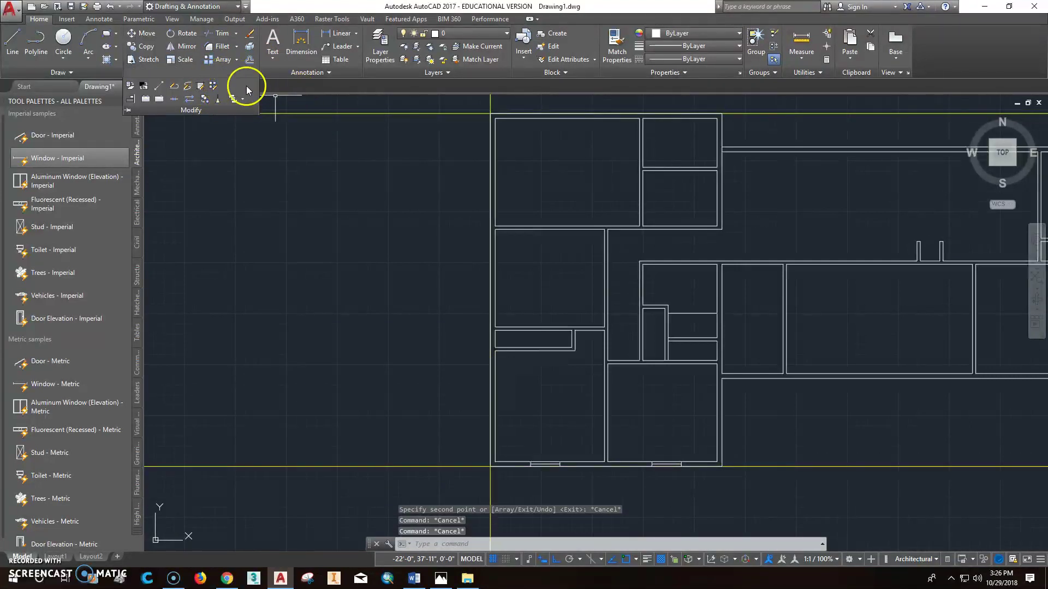
# - Mirror the two south windows of the west wing about the midpoint of the west wall onto the north wall, keeping the originals
pyautogui.click(190, 48)
pyautogui.click(521, 480)
pyautogui.click(569, 444)
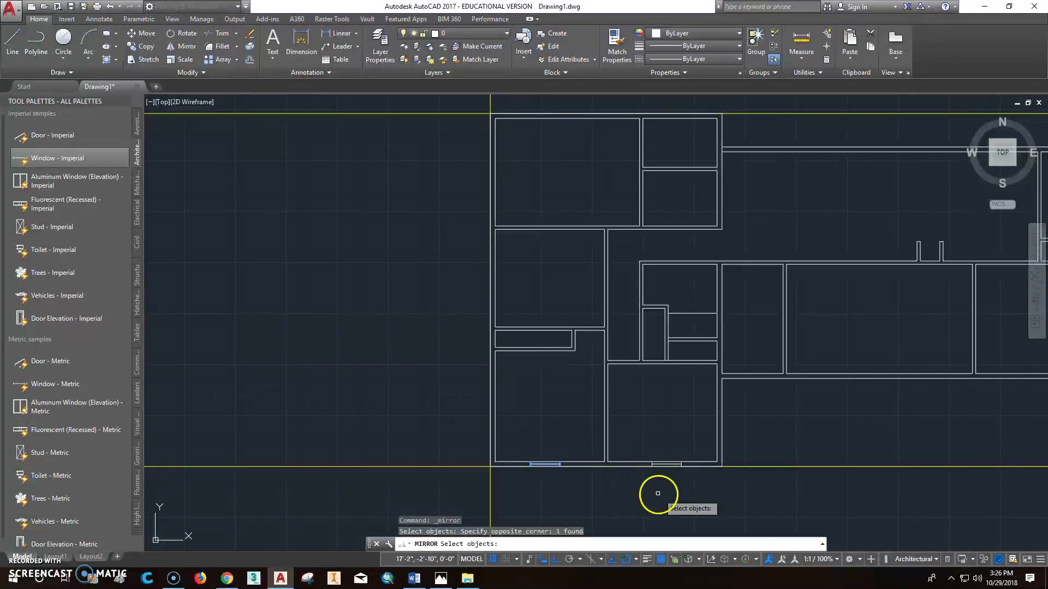
pyautogui.click(644, 479)
pyautogui.click(708, 451)
pyautogui.press('Return')
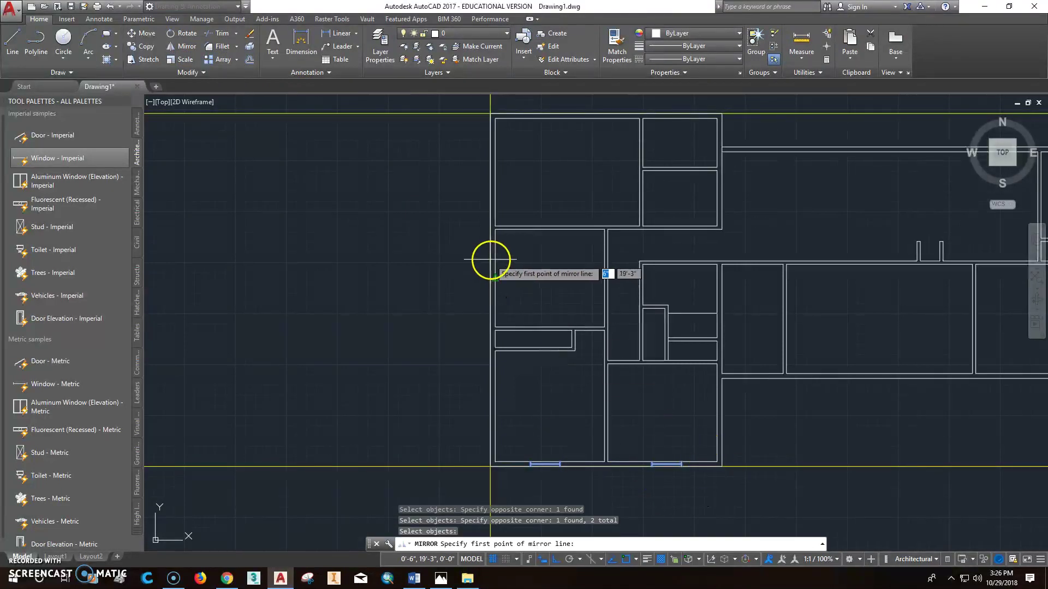
pyautogui.click(491, 289)
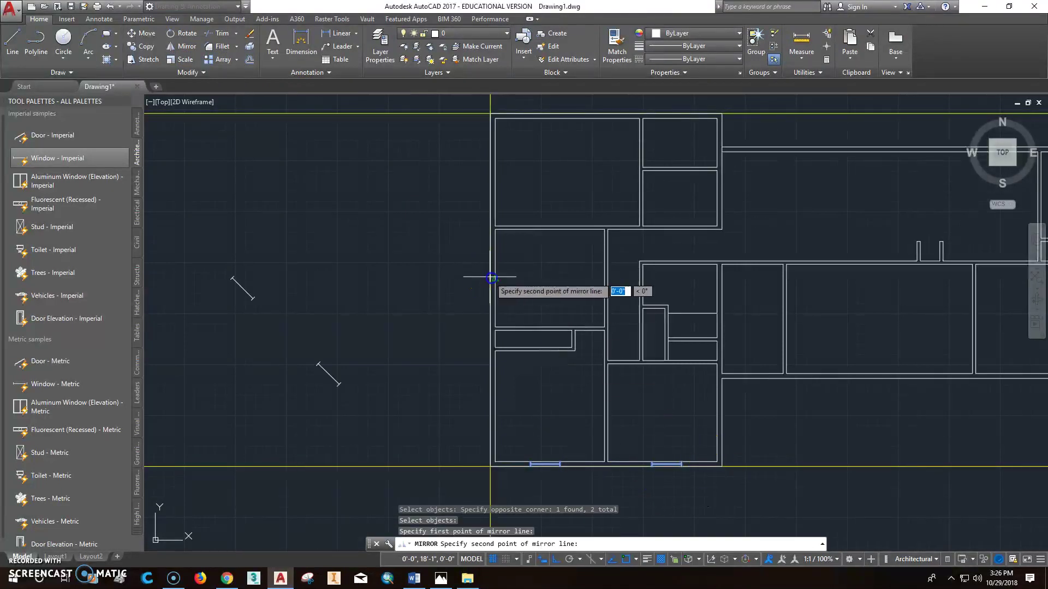
pyautogui.click(854, 417)
pyautogui.rightClick(854, 417)
pyautogui.click(868, 425)
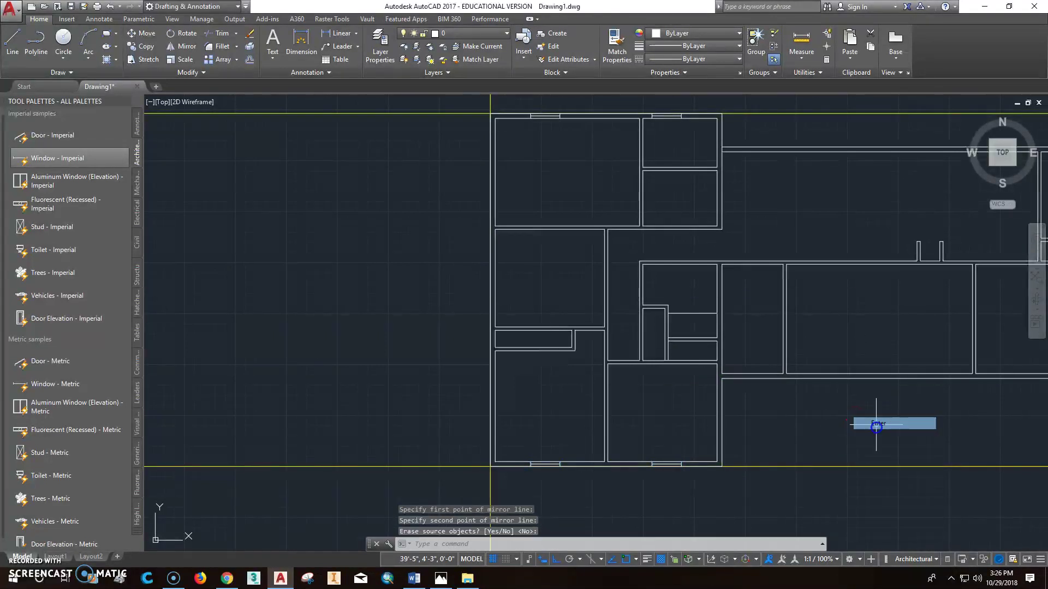
pyautogui.press('Escape')
pyautogui.press('Escape')
# - Copy the west wing's eastern south window from its room's inner southeast corner to the inner southeast corner of the easternmost room
pyautogui.moveTo(862, 431); pyautogui.dragTo(662, 391, button='middle')
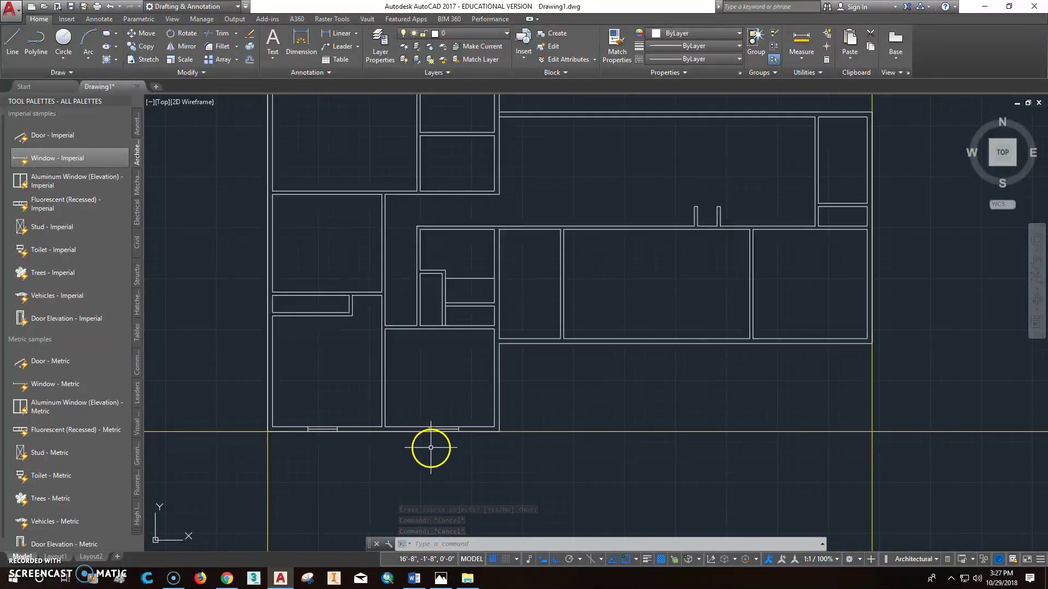
pyautogui.rightClick(390, 407)
pyautogui.press('Escape')
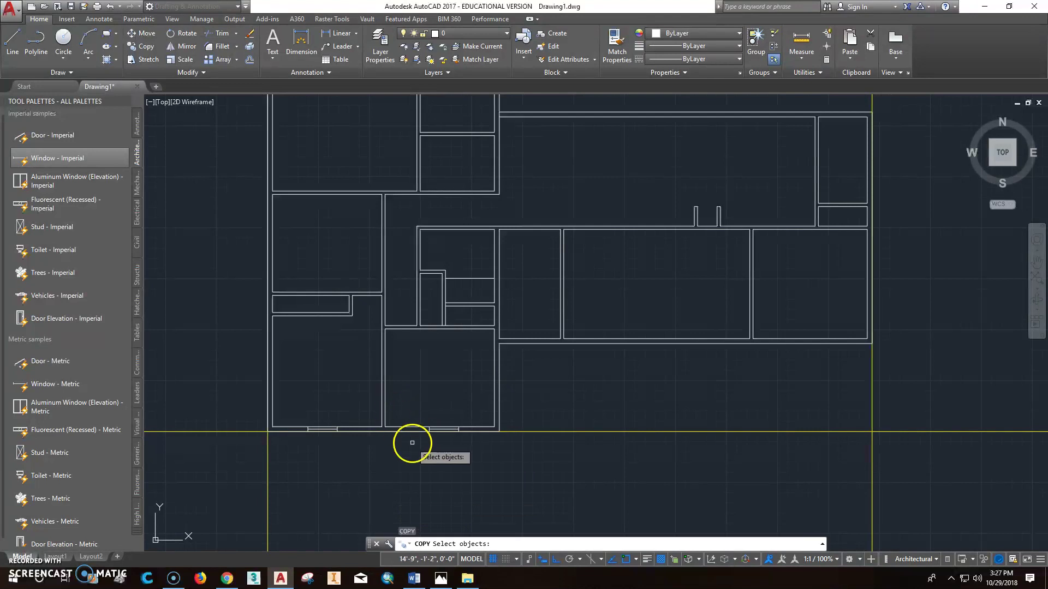
pyautogui.press('Return')
pyautogui.click(421, 440)
pyautogui.click(468, 414)
pyautogui.press('Return')
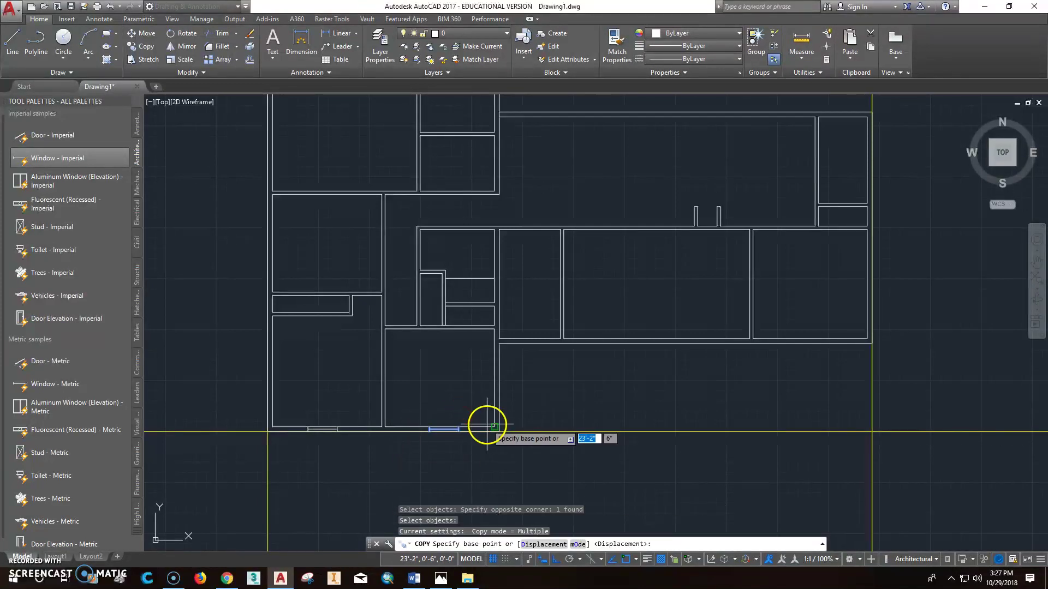
pyautogui.click(493, 424)
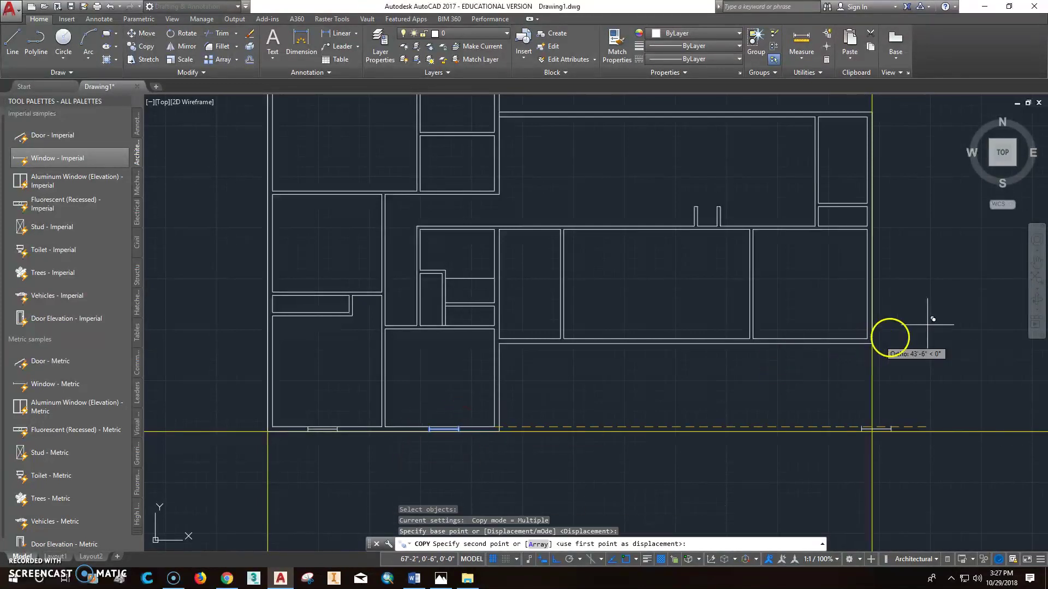
pyautogui.click(861, 363)
pyautogui.press('Escape')
# - Move the copied window slightly west along the easternmost room's south wall
pyautogui.moveTo(823, 370); pyautogui.dragTo(766, 347, button='middle')
pyautogui.scroll(2, 749, 344)
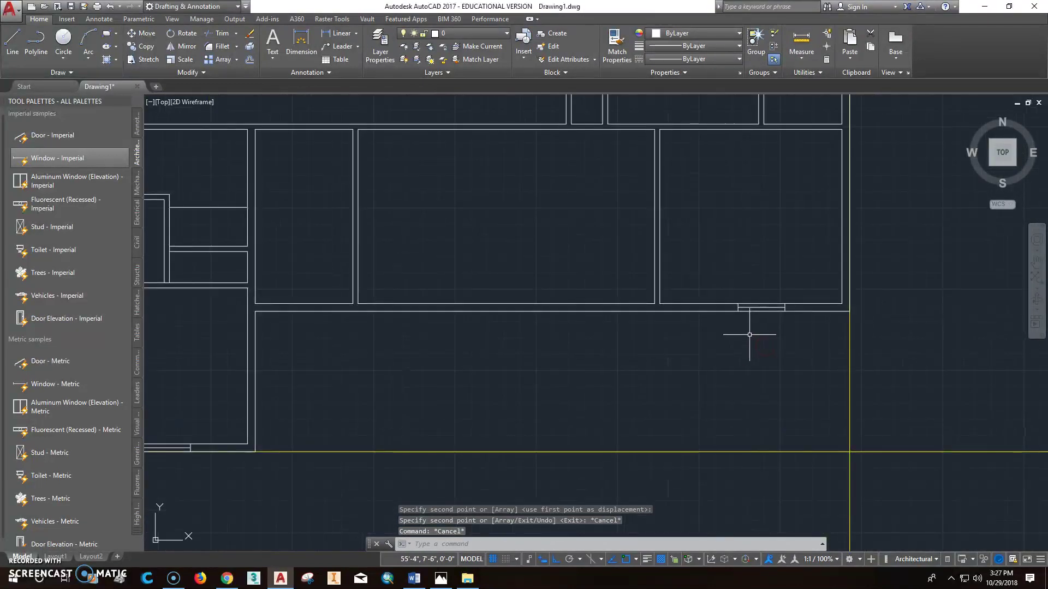
pyautogui.write('m')
pyautogui.press('Return')
pyautogui.click(722, 318)
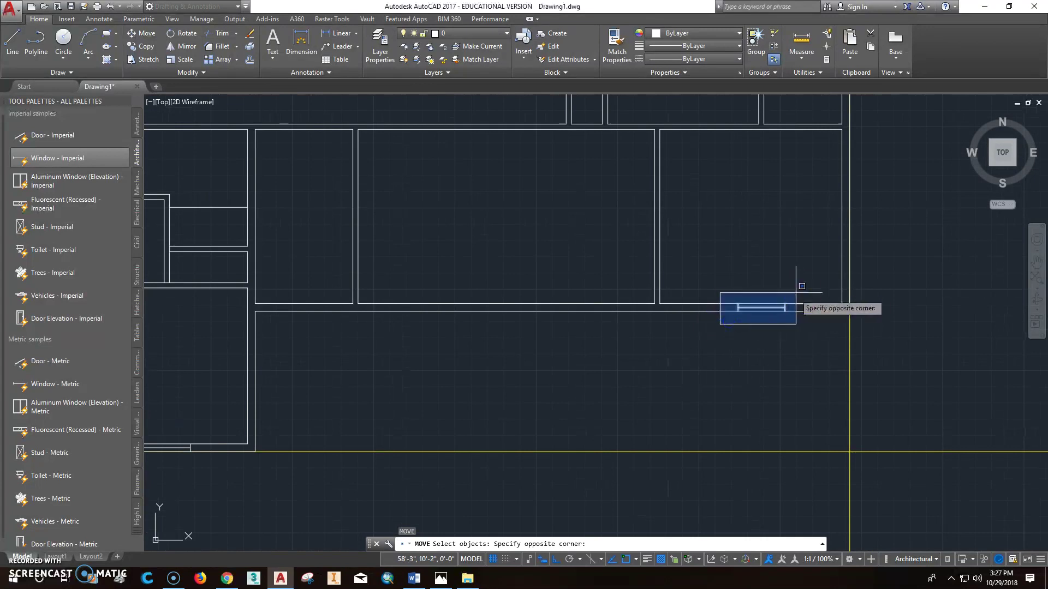
pyautogui.click(795, 289)
pyautogui.press('Return')
pyautogui.click(793, 286)
pyautogui.press('Escape')
pyautogui.press('Escape')
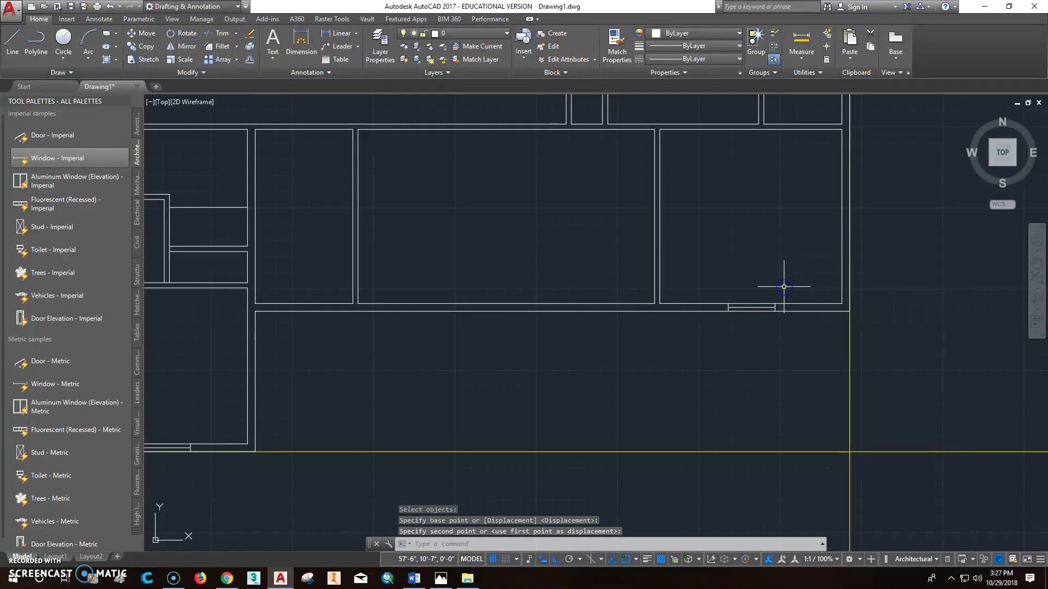
# - Copy the easternmost room's south window straight west into the south wall of the large middle room
pyautogui.write('co')
pyautogui.press('Return')
pyautogui.click(708, 335)
pyautogui.click(805, 284)
pyautogui.press('Return')
pyautogui.click(797, 284)
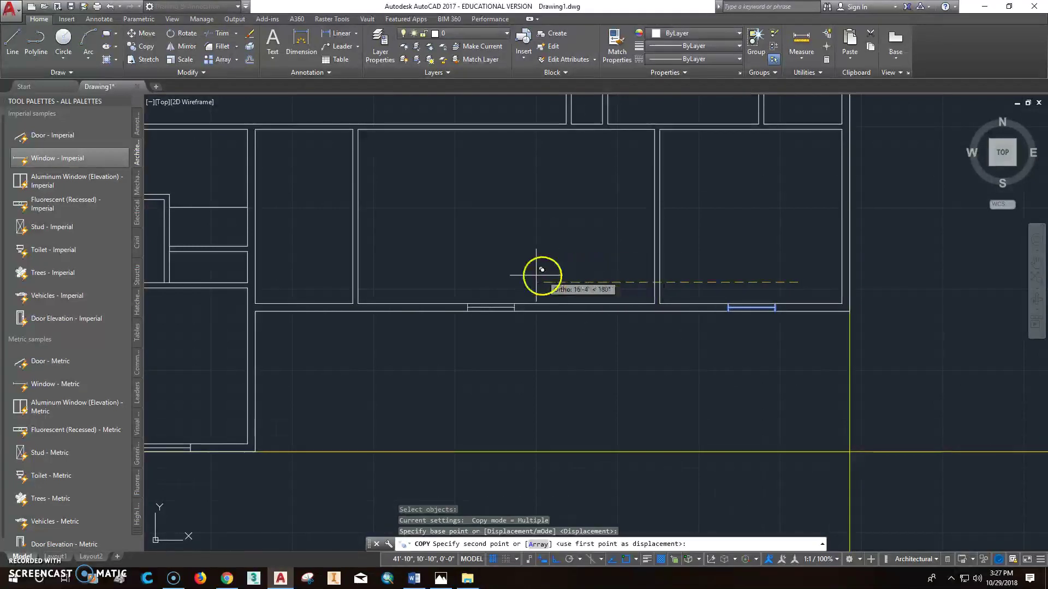
pyautogui.press('Escape')
# - Copy the middle room's window twice eastward, end to end, to form a row of three adjoining windows
pyautogui.scroll(3, 465, 342)
pyautogui.scroll(2, 467, 327)
pyautogui.moveTo(468, 327)
pyautogui.mouseDown(button='middle')
pyautogui.moveTo(424, 362)
pyautogui.moveTo(380, 372)
pyautogui.mouseUp(button='middle')
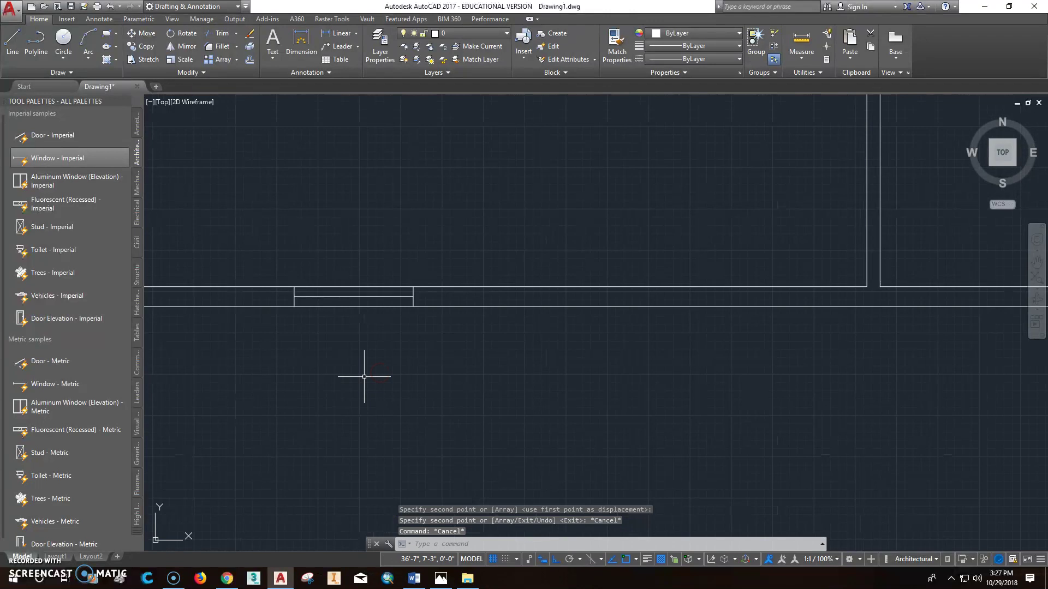
pyautogui.write('co')
pyautogui.press('Return')
pyautogui.click(277, 344)
pyautogui.click(457, 264)
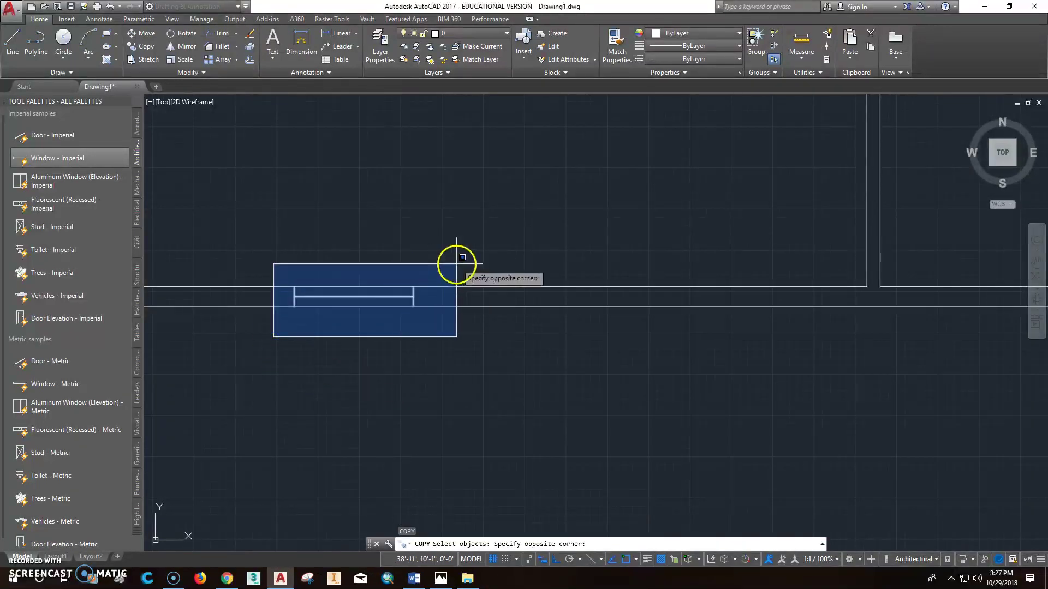
pyautogui.rightClick(298, 311)
pyautogui.click(294, 306)
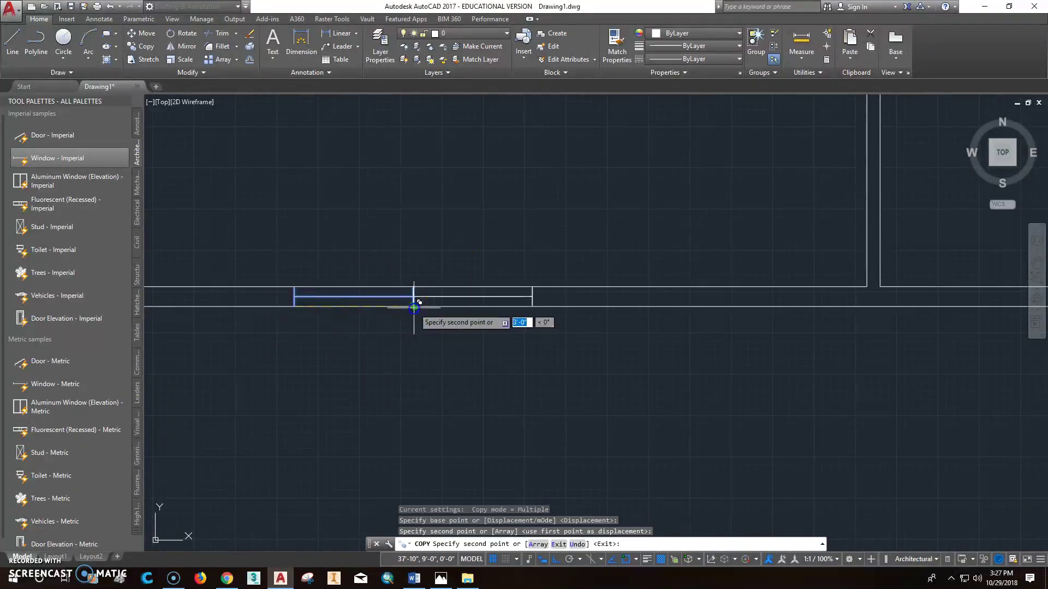
pyautogui.click(534, 307)
pyautogui.press('Escape')
# - Mirror the east wing's four south windows about the midpoint of the east wall onto the north wall, keeping the originals
pyautogui.scroll(-7, 592, 391)
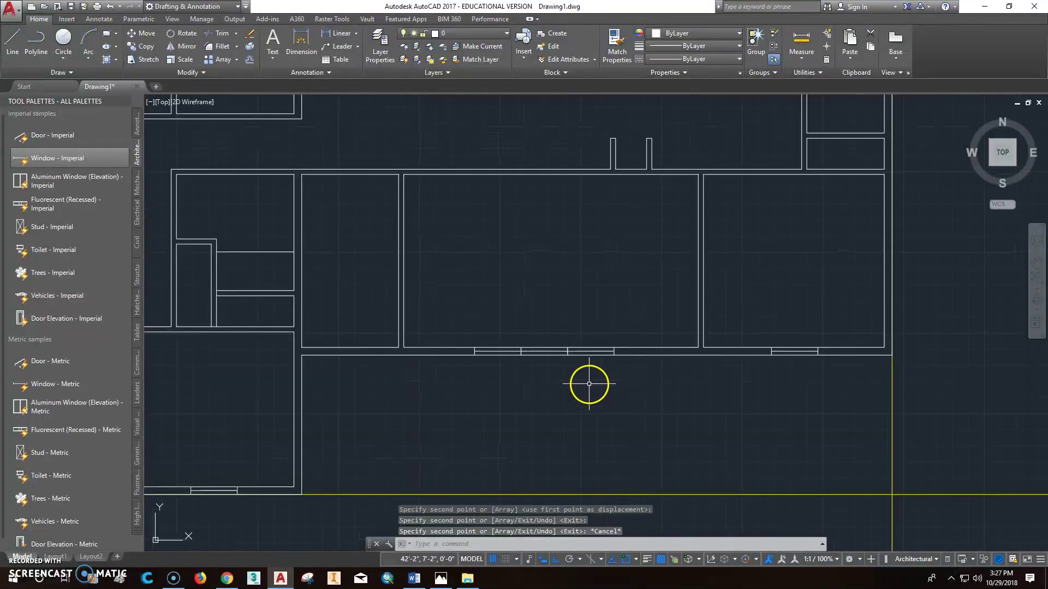
pyautogui.scroll(-2, 616, 406)
pyautogui.scroll(2, 603, 394)
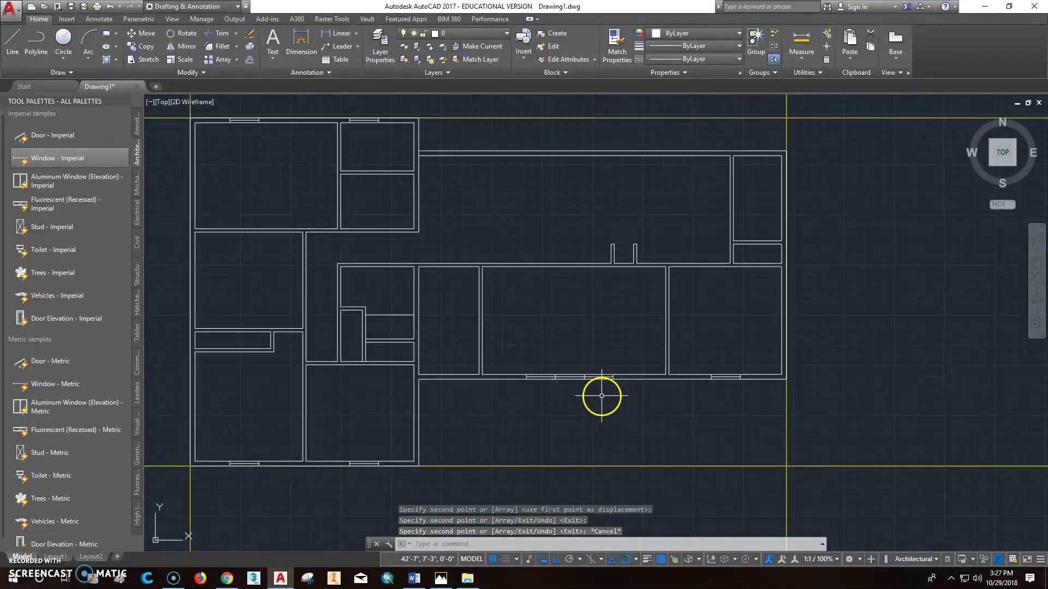
pyautogui.moveTo(646, 398); pyautogui.dragTo(588, 406, button='middle')
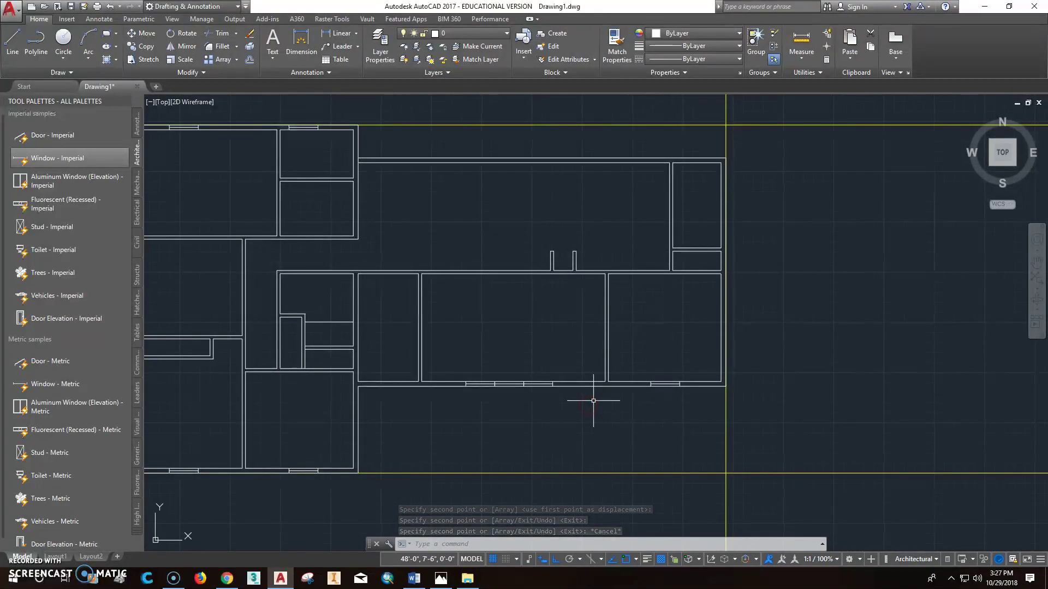
pyautogui.press('Return')
pyautogui.click(451, 402)
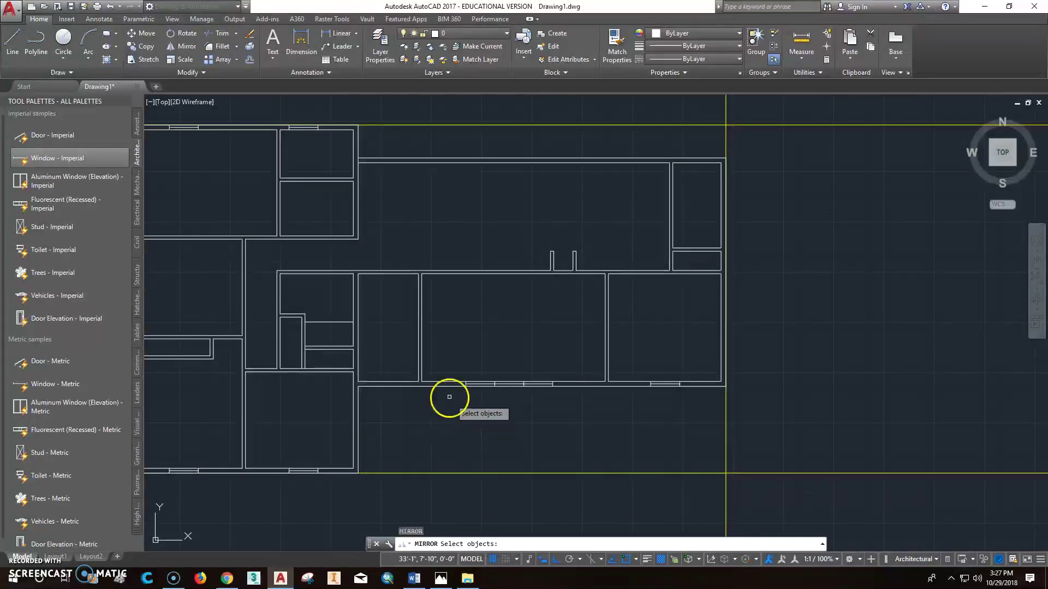
pyautogui.click(678, 374)
pyautogui.rightClick(743, 273)
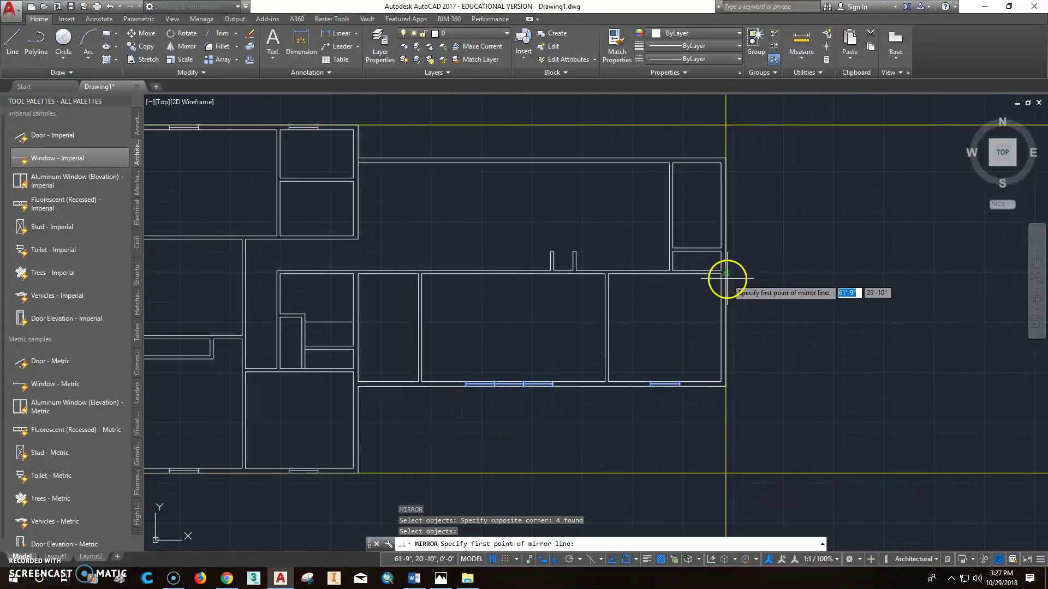
pyautogui.click(743, 273)
pyautogui.click(824, 280)
pyautogui.click(843, 289)
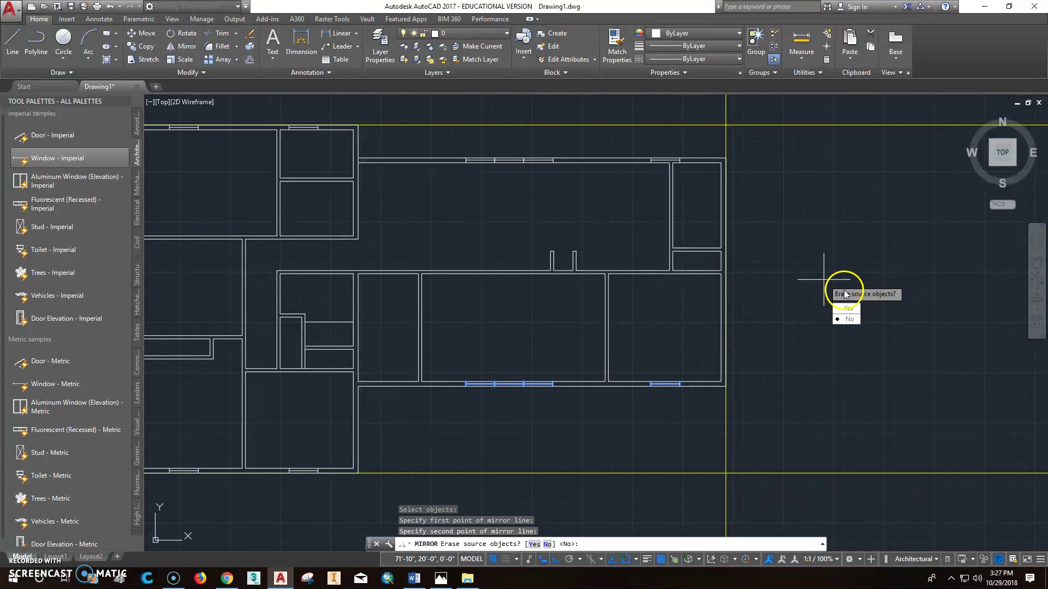
pyautogui.click(848, 319)
pyautogui.press('Escape')
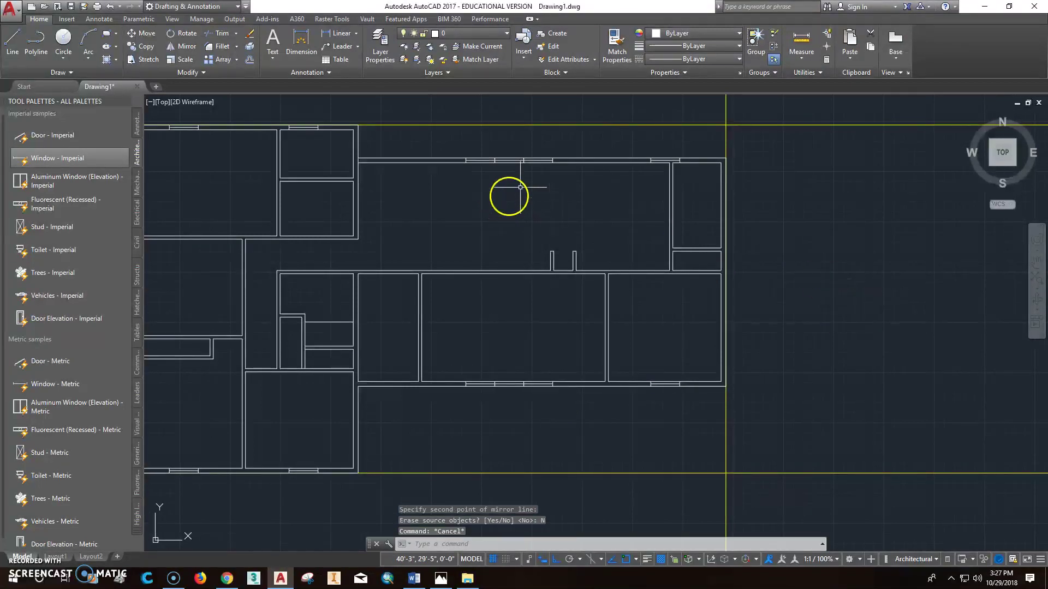
# - Delete the easternmost window of the three-window row in the north wall
pyautogui.scroll(5, 533, 167)
pyautogui.click(542, 153)
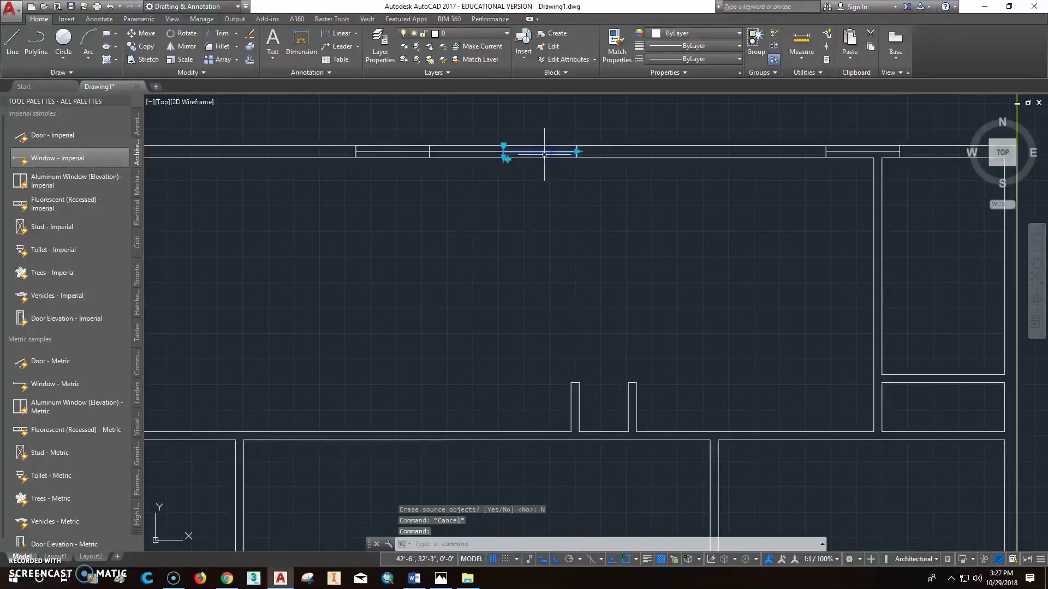
pyautogui.press('Delete')
# - Move the two adjoining north wall windows west along the wall
pyautogui.scroll(-2, 436, 202)
pyautogui.press('Return')
pyautogui.scroll(-2, 368, 207)
pyautogui.click(374, 198)
pyautogui.click(468, 163)
pyautogui.press('Return')
pyautogui.click(464, 167)
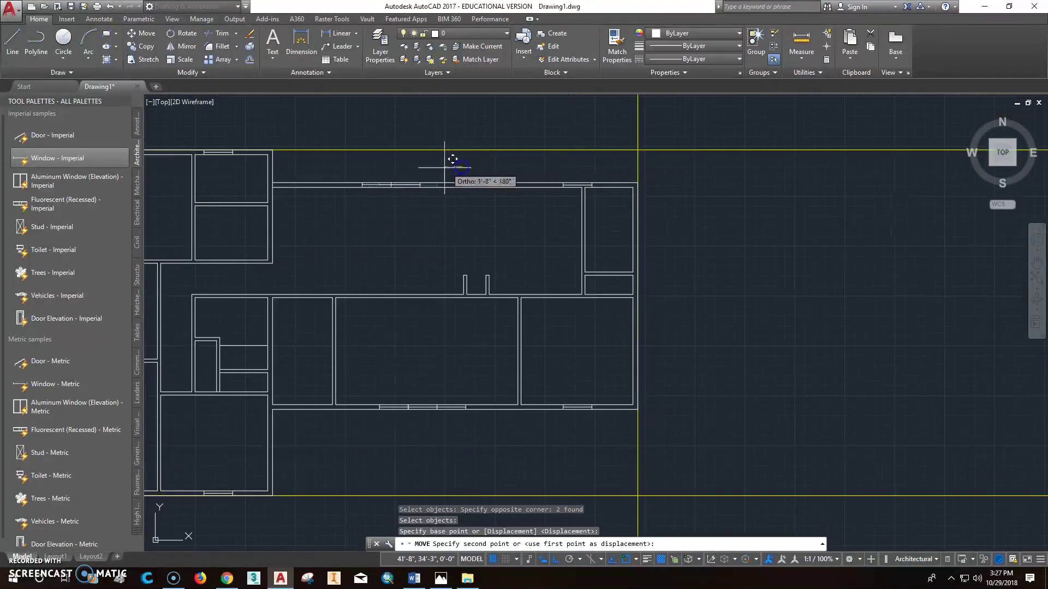
pyautogui.click(416, 171)
# - Move the single north window west along the wall so it clears the interior partition near the northeast room
pyautogui.scroll(2, 573, 203)
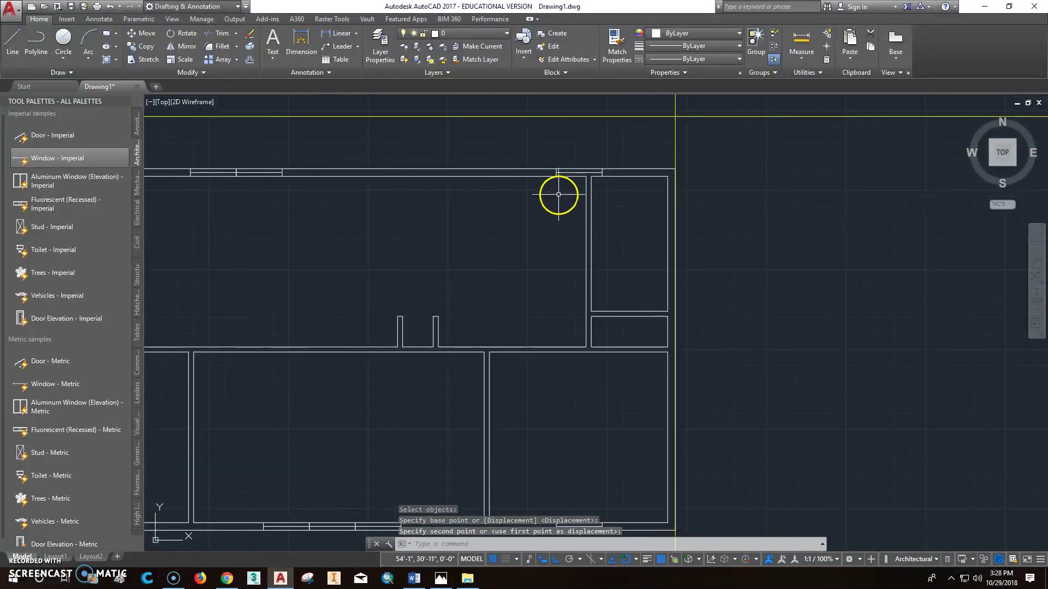
pyautogui.press('Return')
pyautogui.click(568, 171)
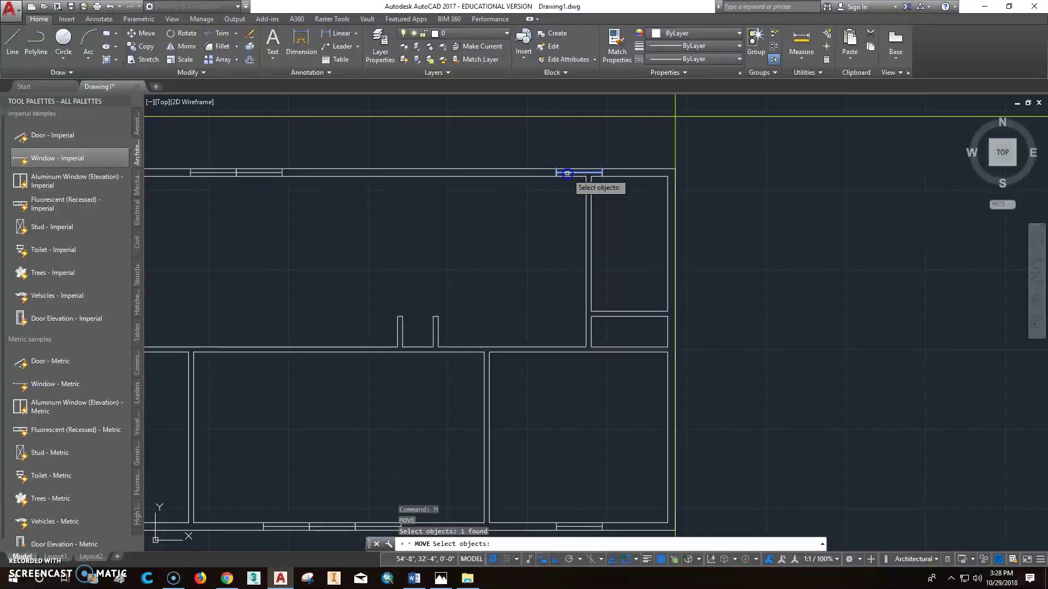
pyautogui.press('Return')
pyautogui.click(622, 136)
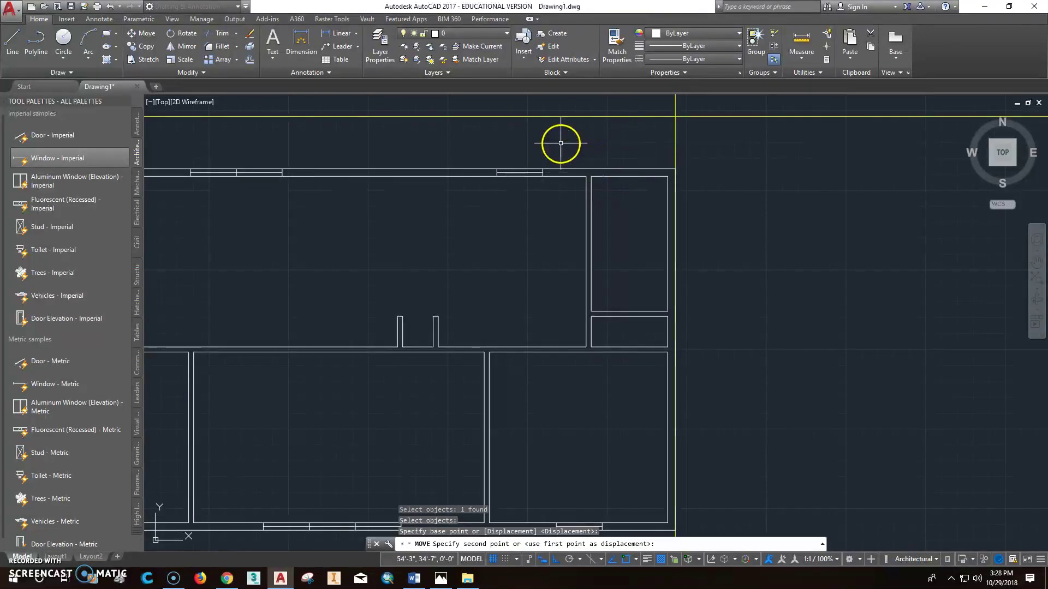
pyautogui.click(568, 135)
pyautogui.press('Escape')
pyautogui.press('Escape')
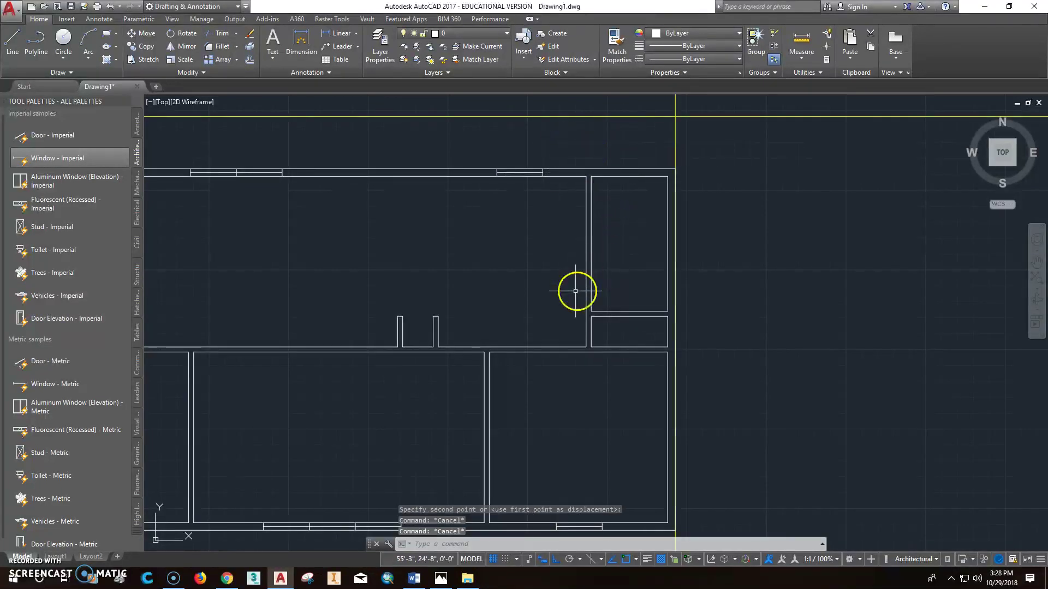
# - Copy the southwest bedroom's south window onto the inner face of that room's west wall
pyautogui.scroll(-3, 582, 294)
pyautogui.moveTo(583, 311); pyautogui.dragTo(671, 289, button='middle')
pyautogui.scroll(-2, 508, 328)
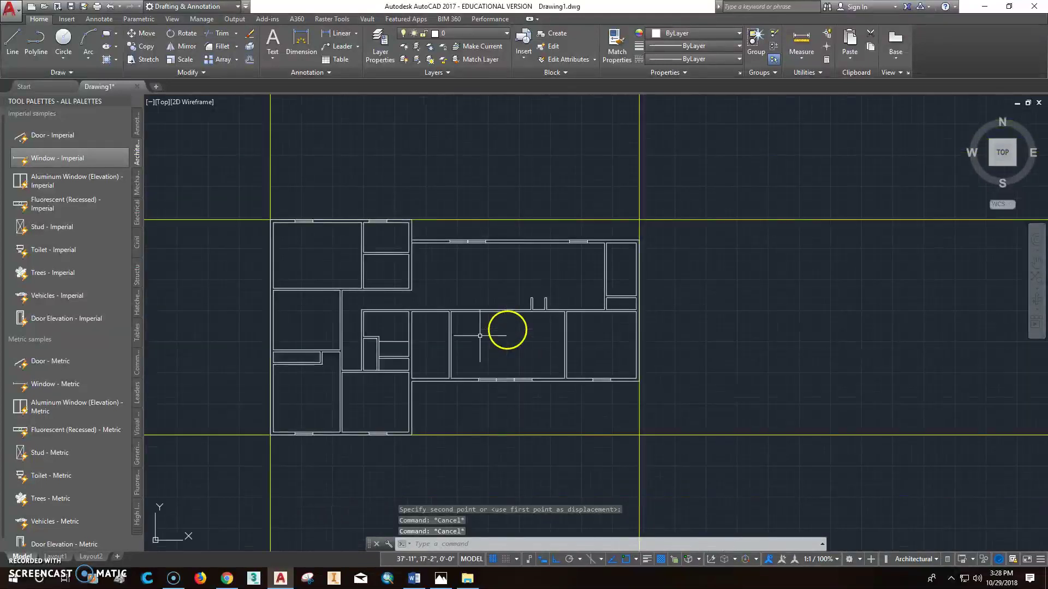
pyautogui.scroll(2, 475, 395)
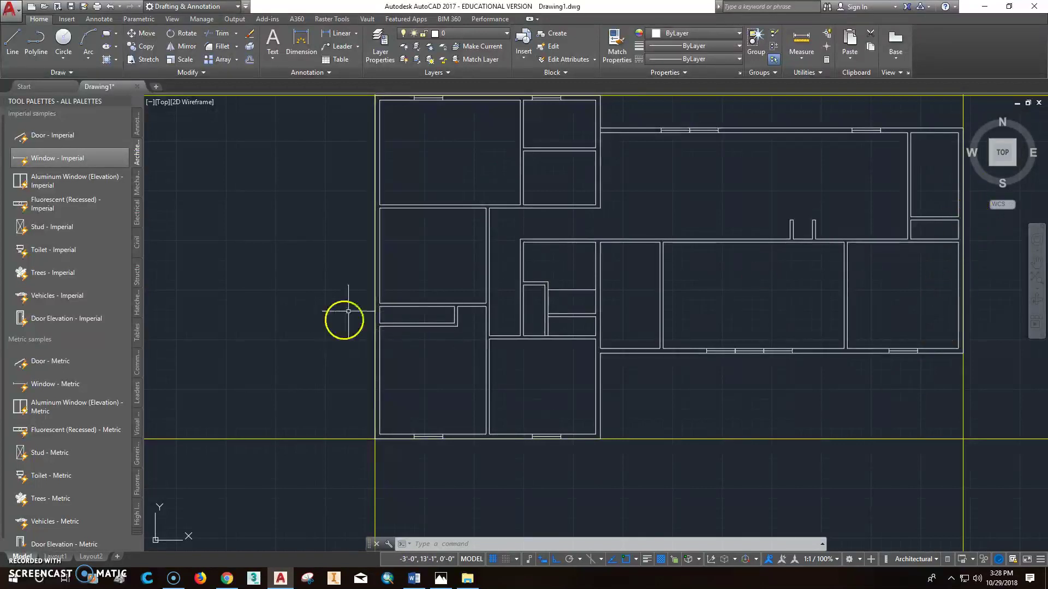
pyautogui.scroll(4, 385, 393)
pyautogui.scroll(-2, 453, 481)
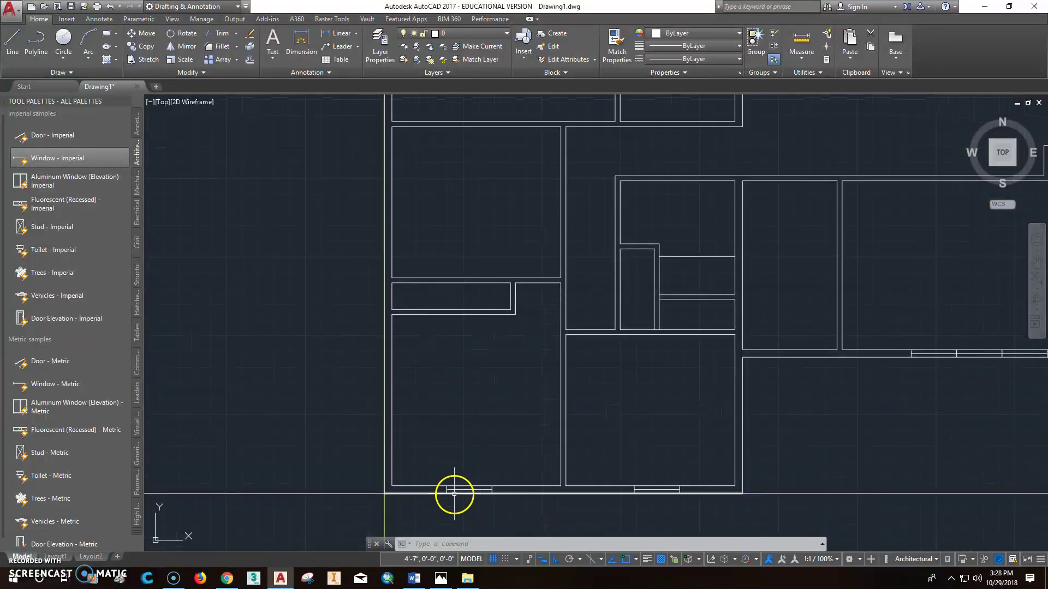
pyautogui.write('co')
pyautogui.press('Return')
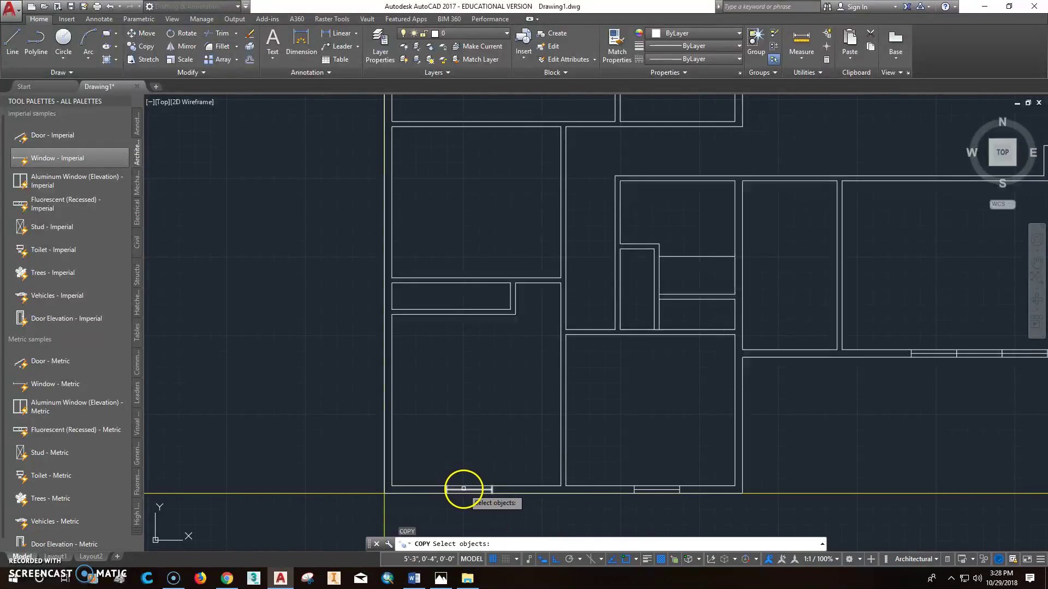
pyautogui.click(463, 489)
pyautogui.press('Return')
pyautogui.click(446, 490)
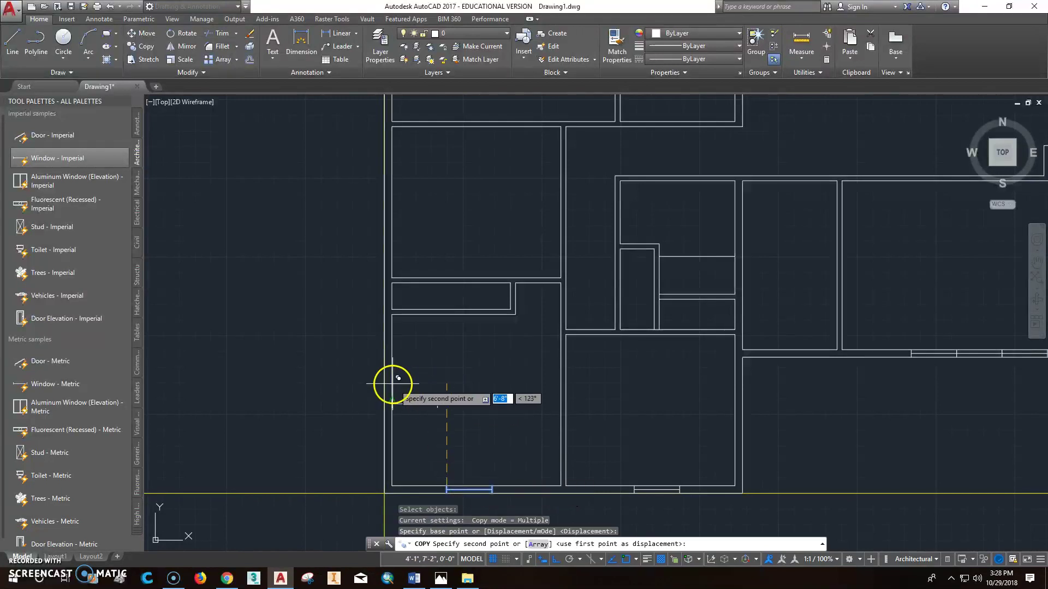
pyautogui.click(391, 404)
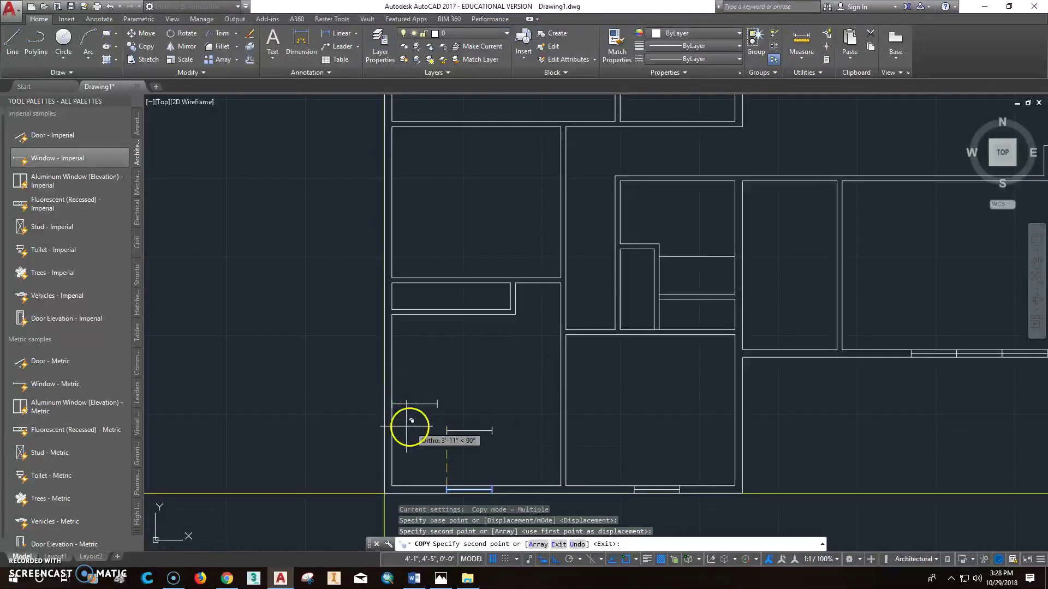
pyautogui.scroll(4, 403, 416)
pyautogui.press('Escape')
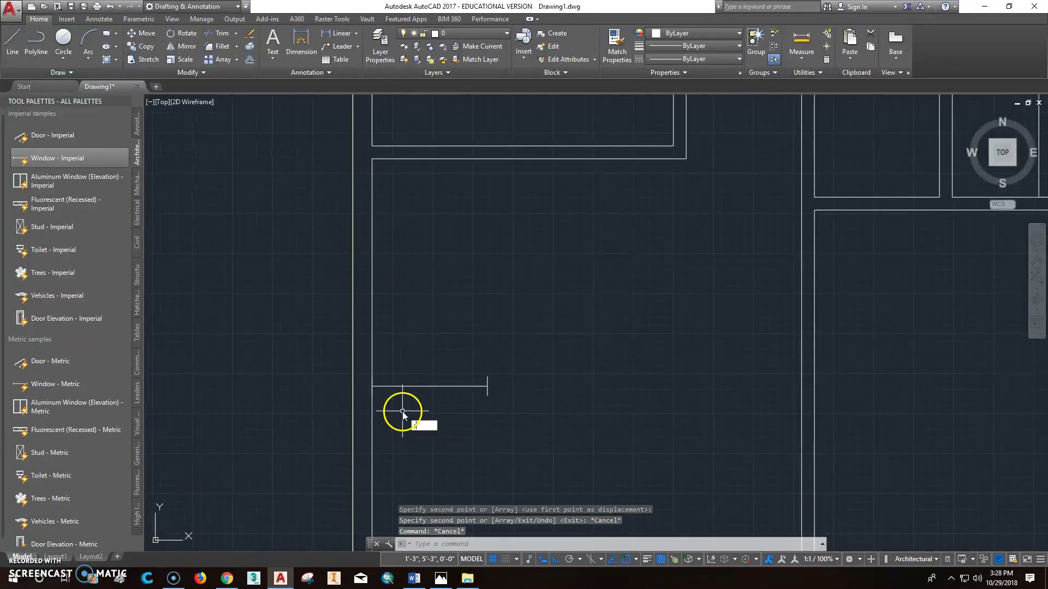
# - Rotate the copied window about its end on the west wall so it lies vertically within the wall
pyautogui.write('ro')
pyautogui.press('Return')
pyautogui.click(409, 386)
pyautogui.press('Return')
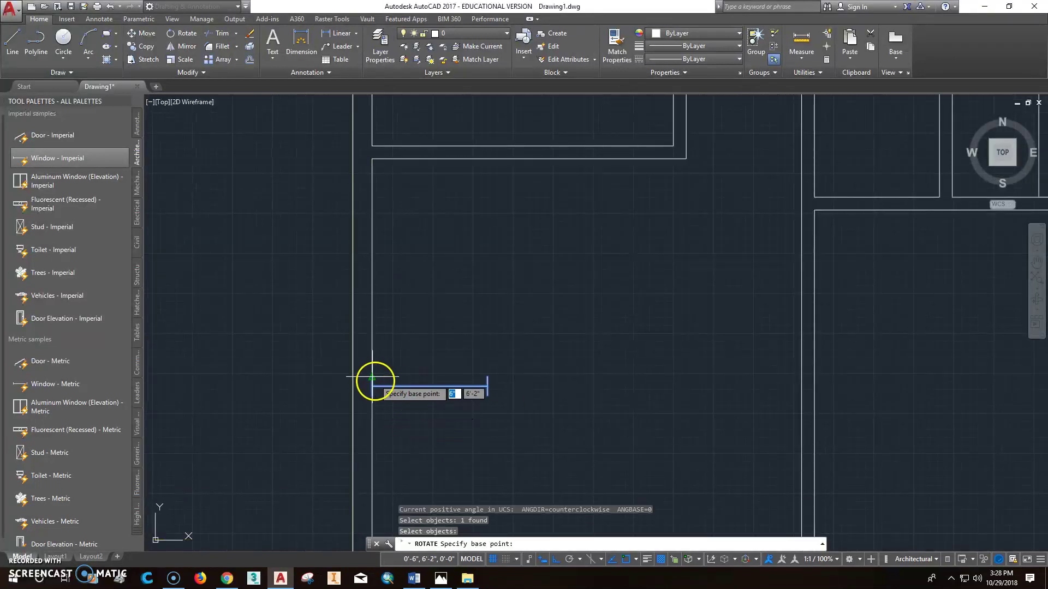
pyautogui.click(376, 381)
pyautogui.click(417, 467)
pyautogui.scroll(4, 425, 465)
pyautogui.scroll(-4, 425, 465)
pyautogui.scroll(3, 468, 437)
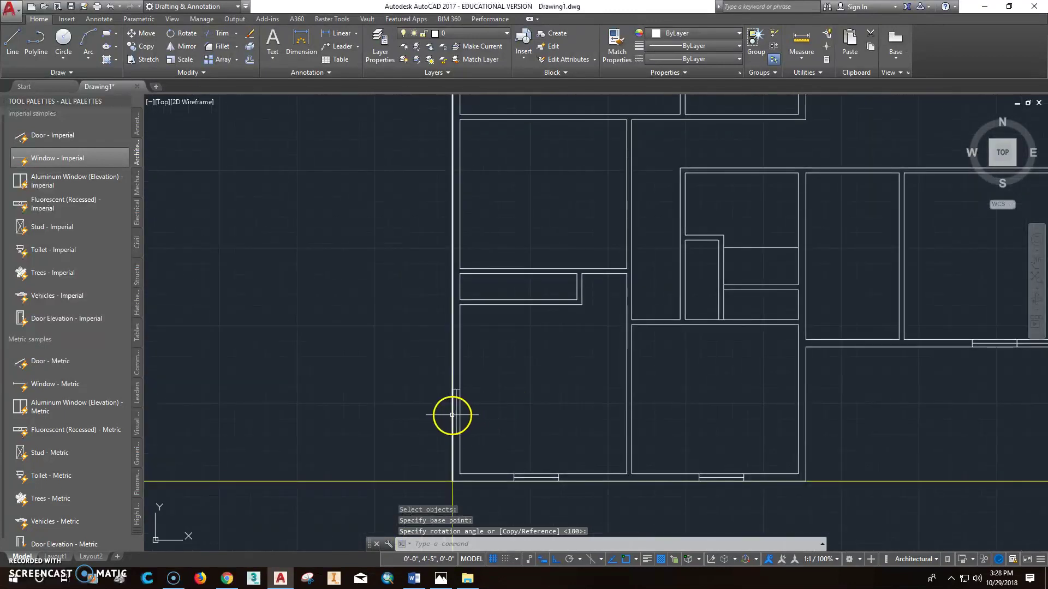
# - Move the rotated window a short distance north along the southwest bedroom's west wall
pyautogui.moveTo(479, 392); pyautogui.dragTo(484, 423, button='middle')
pyautogui.press('Escape')
pyautogui.press('Return')
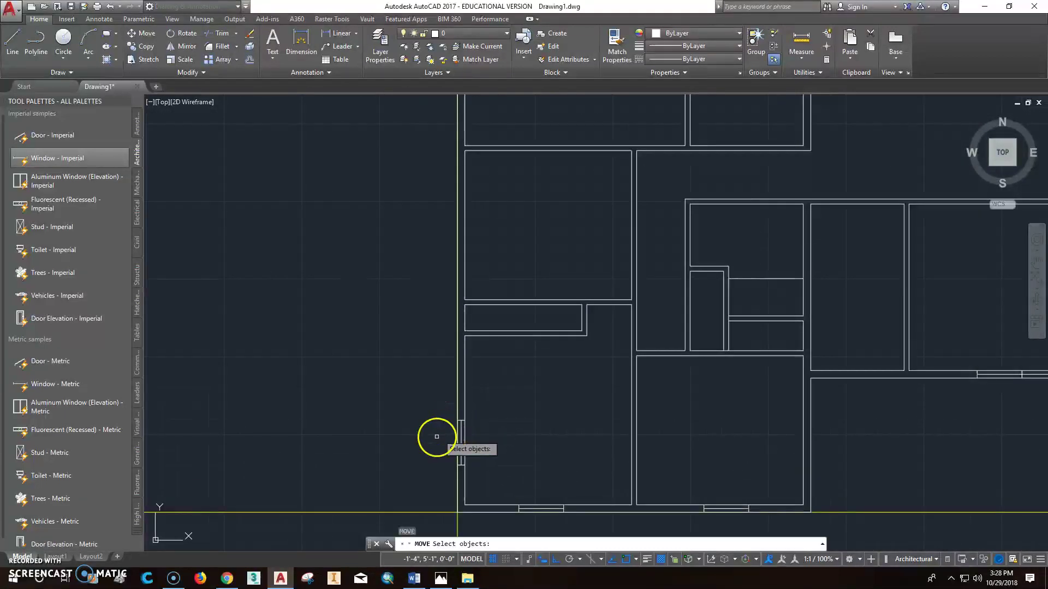
pyautogui.click(460, 435)
pyautogui.press('Return')
pyautogui.click(523, 451)
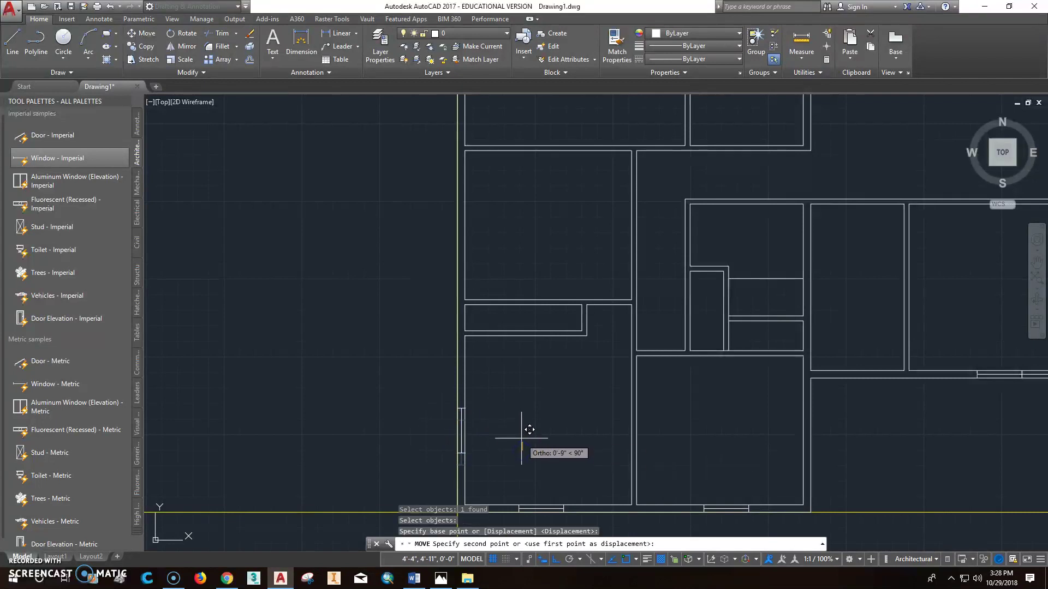
pyautogui.click(521, 435)
pyautogui.press('Escape')
pyautogui.press('Escape')
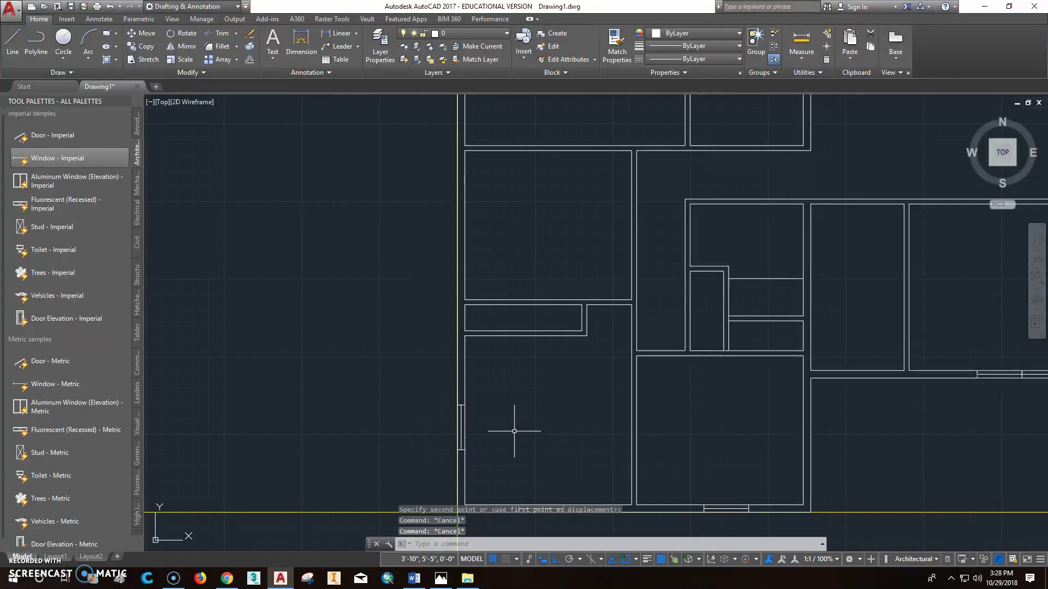
# - Copy the west wall window straight north into the west walls of the middle and northwest bedrooms
pyautogui.press('Return')
pyautogui.click(433, 461)
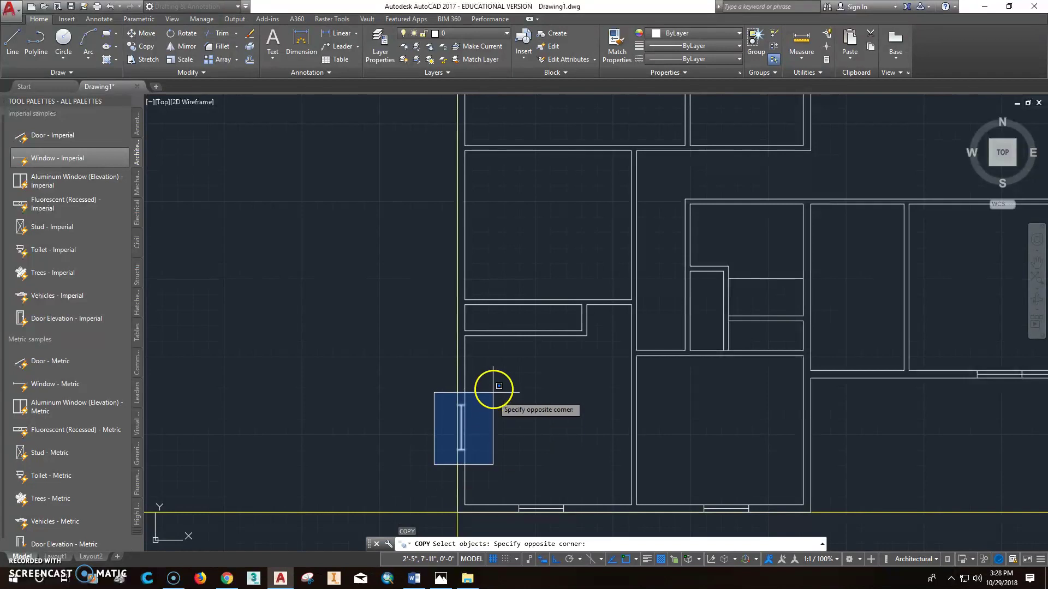
pyautogui.click(494, 393)
pyautogui.press('Return')
pyautogui.scroll(-4, 404, 438)
pyautogui.click(390, 431)
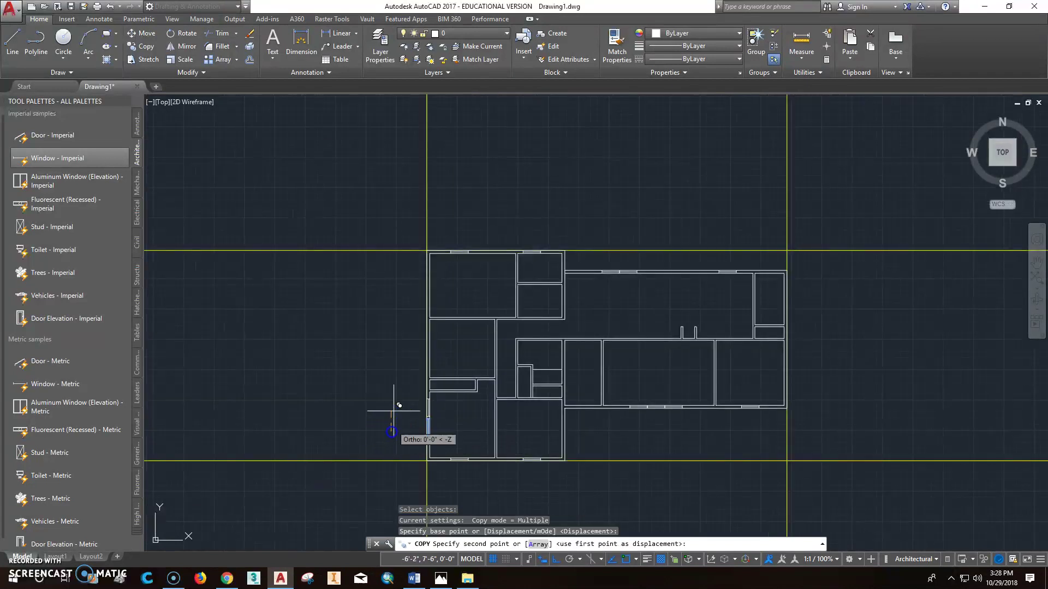
pyautogui.click(392, 353)
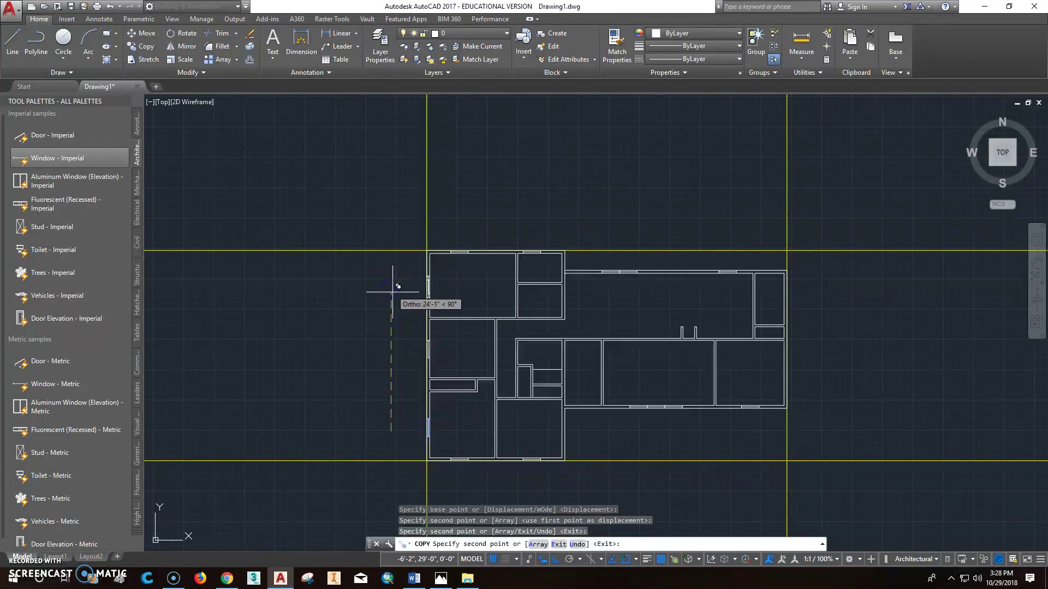
pyautogui.press('Escape')
# - Switch to the Stafford document in Word to compare the window locations with the reference plan, and return to AutoCAD
pyautogui.scroll(-2, 559, 377)
pyautogui.scroll(4, 559, 377)
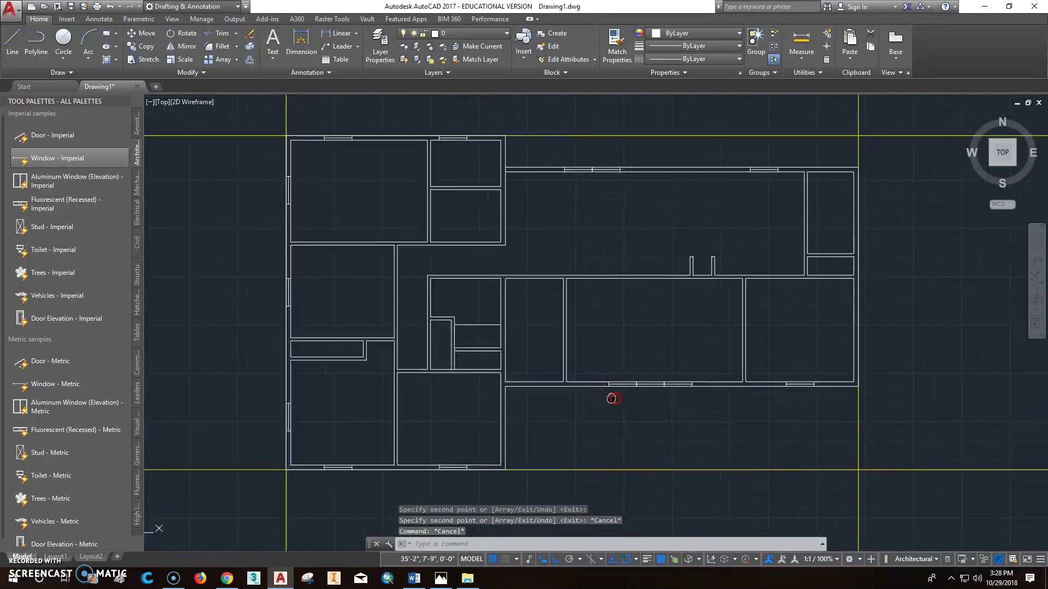
pyautogui.click(413, 578)
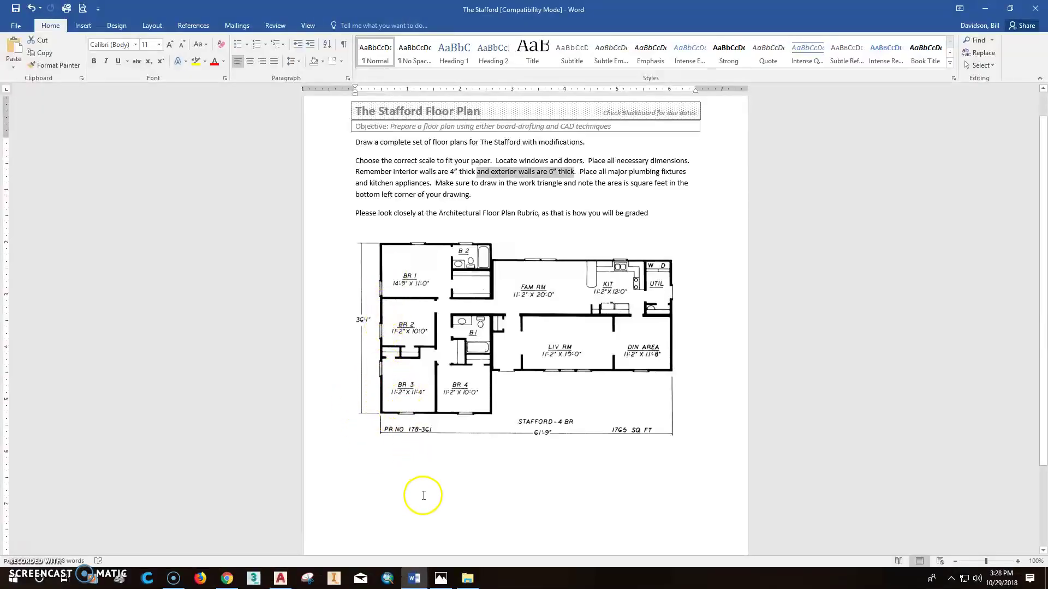
pyautogui.click(279, 579)
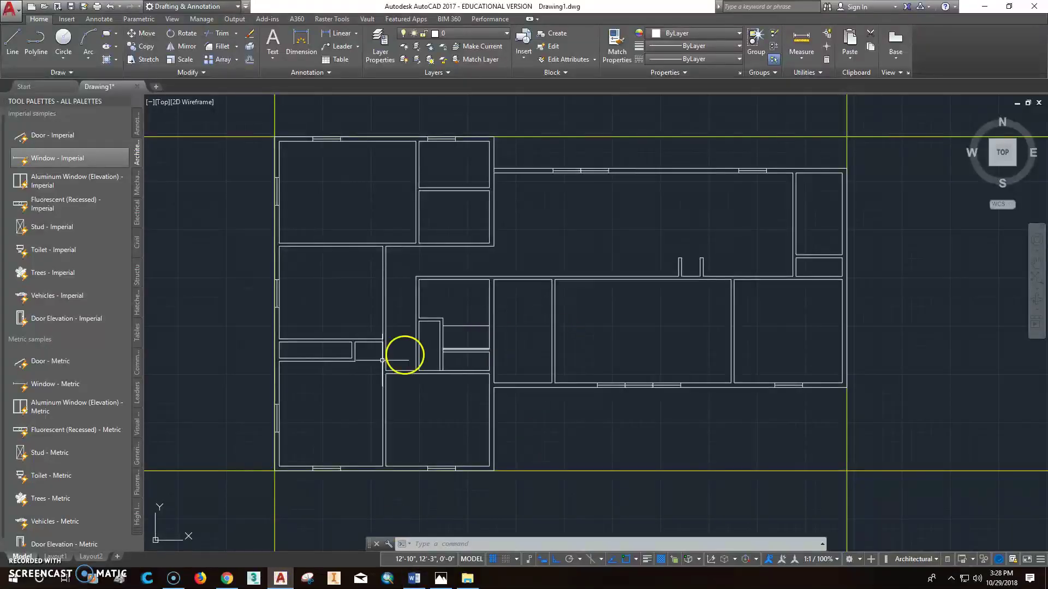
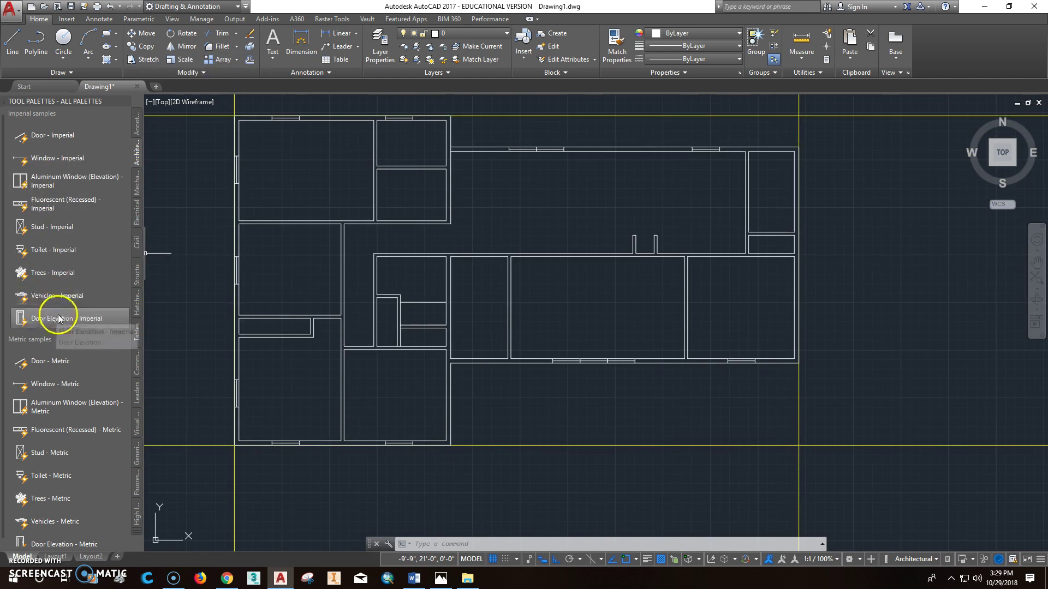
# - Insert the imperial door block on the inner face of the entry room's south wall, just west of its middle
pyautogui.click(62, 321)
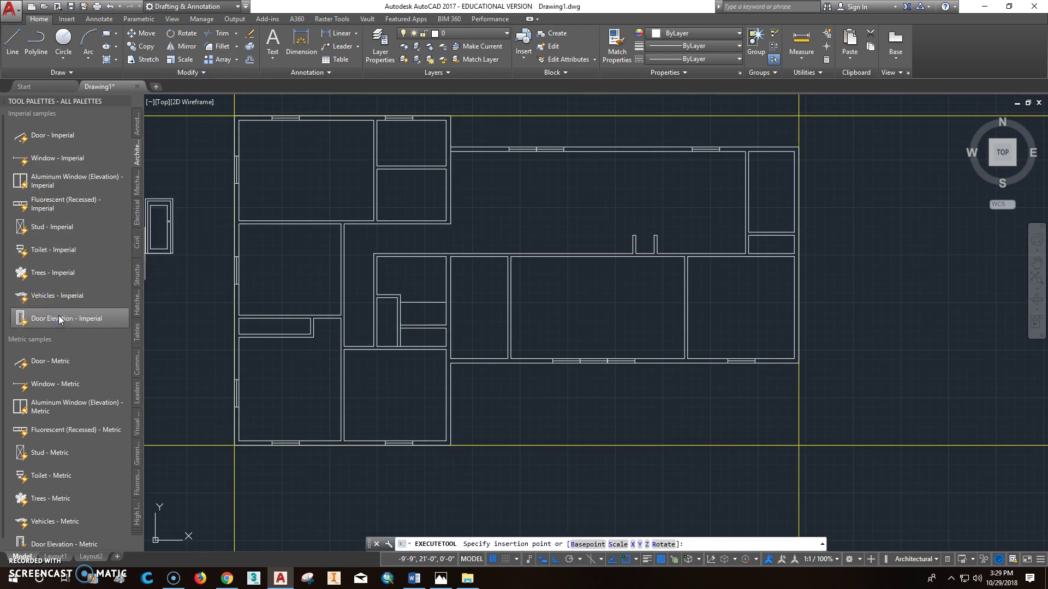
pyautogui.click(52, 136)
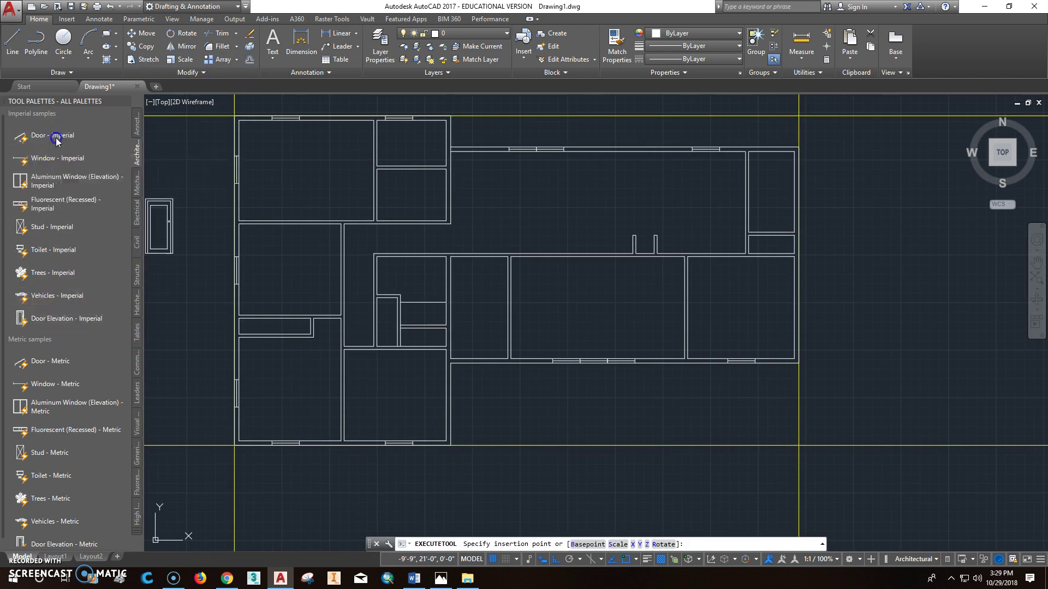
pyautogui.scroll(8, 471, 376)
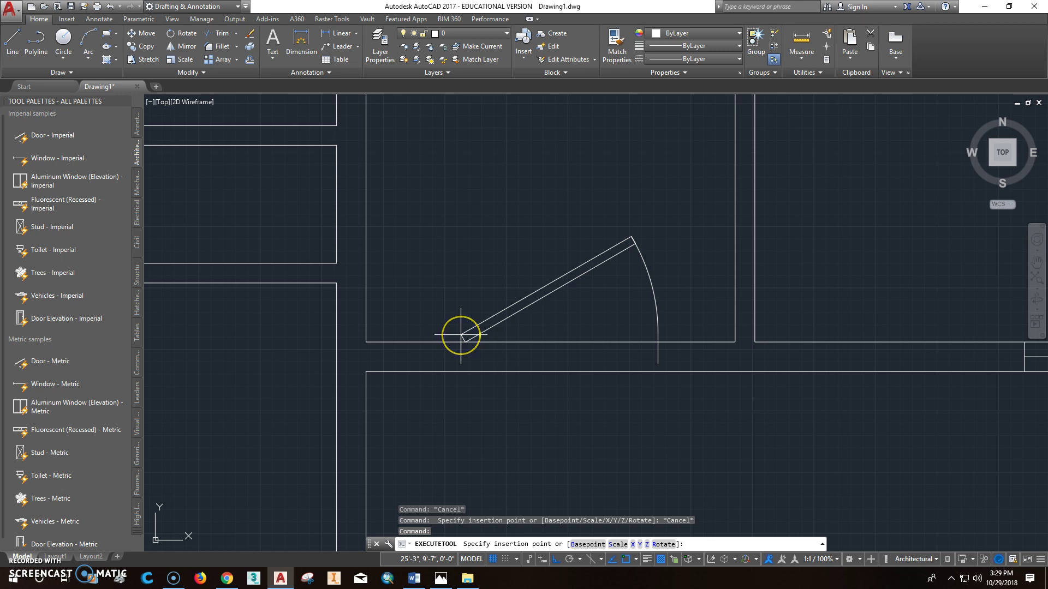
pyautogui.click(456, 338)
pyautogui.click(456, 342)
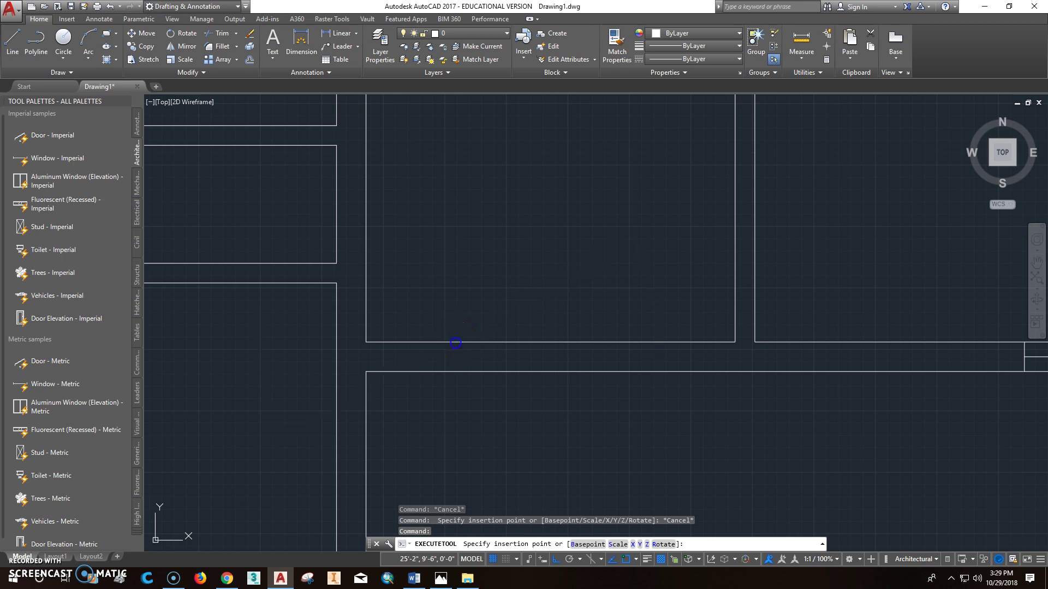
# - Rotate the door 180 degrees about its hinge point on the inner wall face
pyautogui.scroll(2, 424, 372)
pyautogui.write('ro')
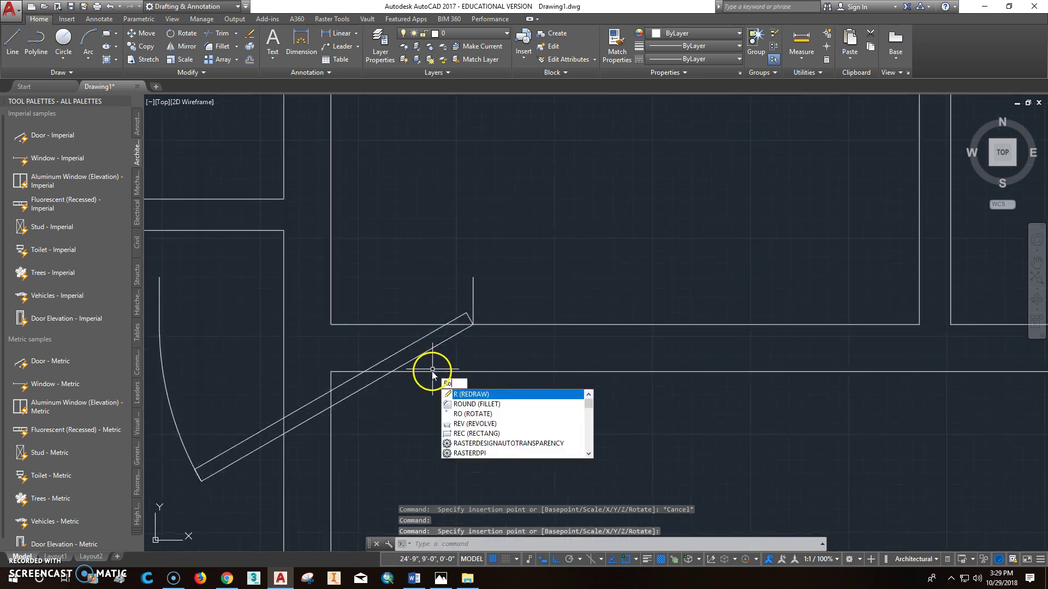
pyautogui.press('Return')
pyautogui.click(442, 345)
pyautogui.press('Return')
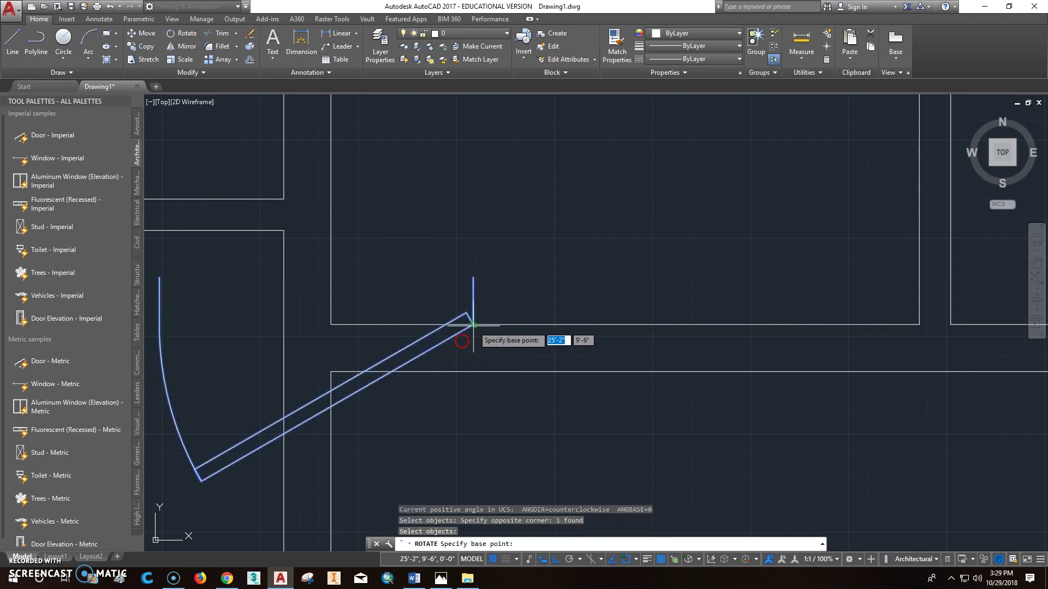
pyautogui.click(474, 324)
pyautogui.write('180')
pyautogui.press('Return')
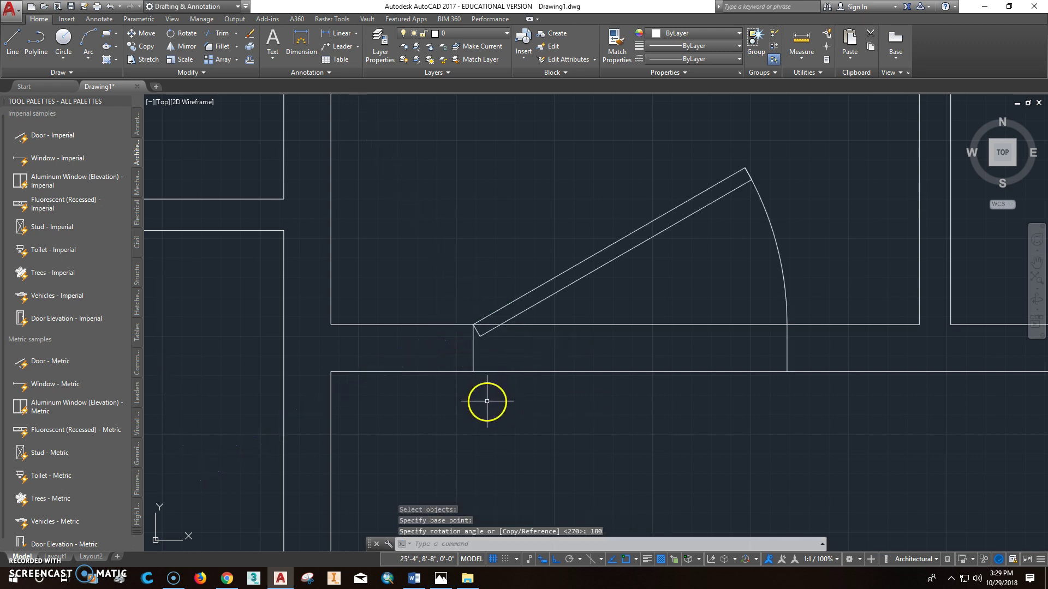
# - Try to resize the entry door's opening width by stretching its jamb end along the wall
pyautogui.scroll(-2, 736, 386)
pyautogui.click(770, 345)
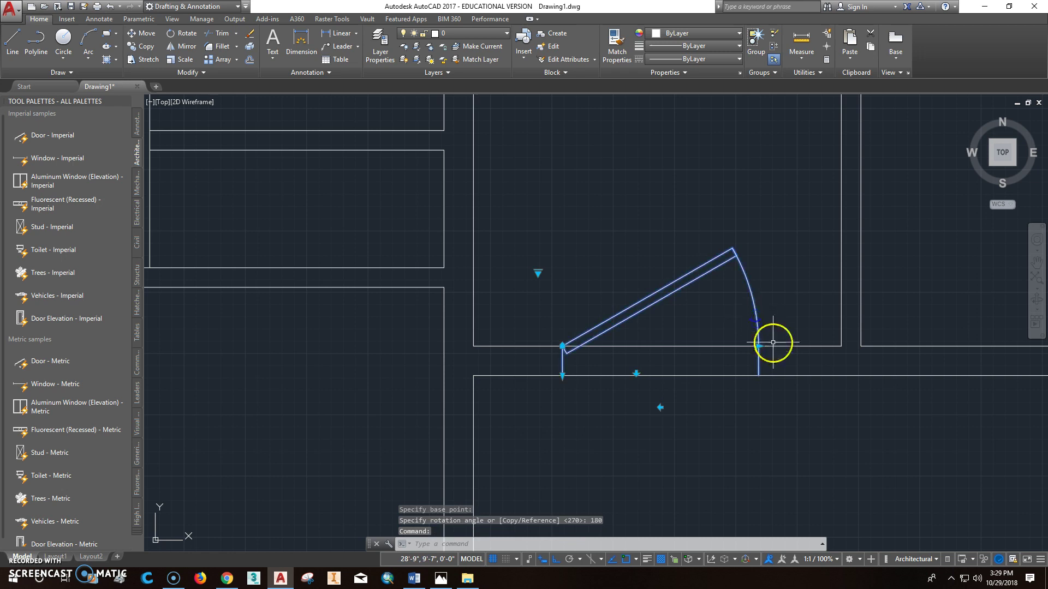
pyautogui.scroll(2, 759, 360)
pyautogui.click(759, 334)
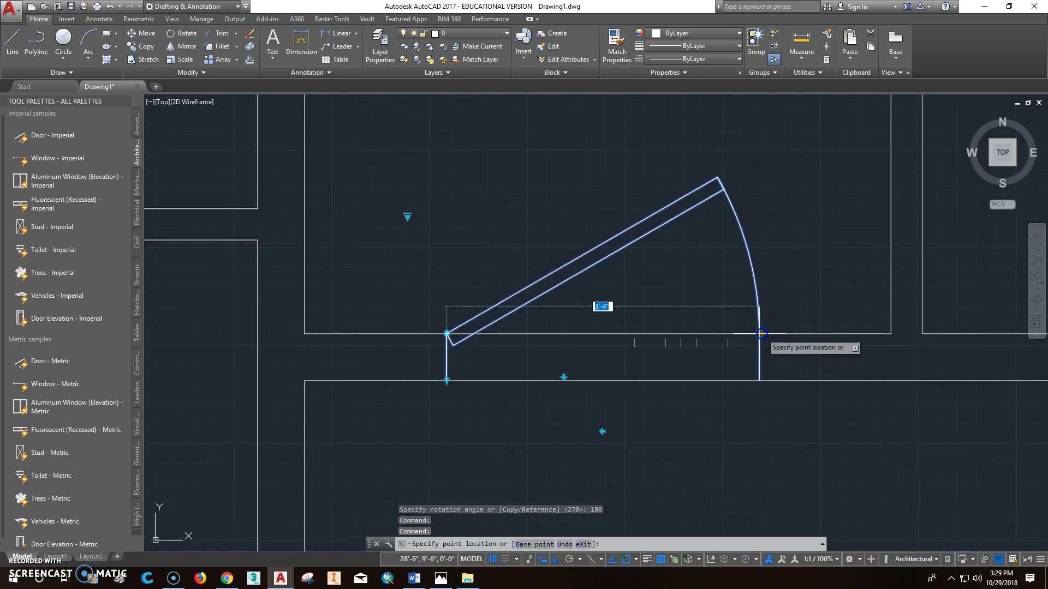
pyautogui.click(738, 327)
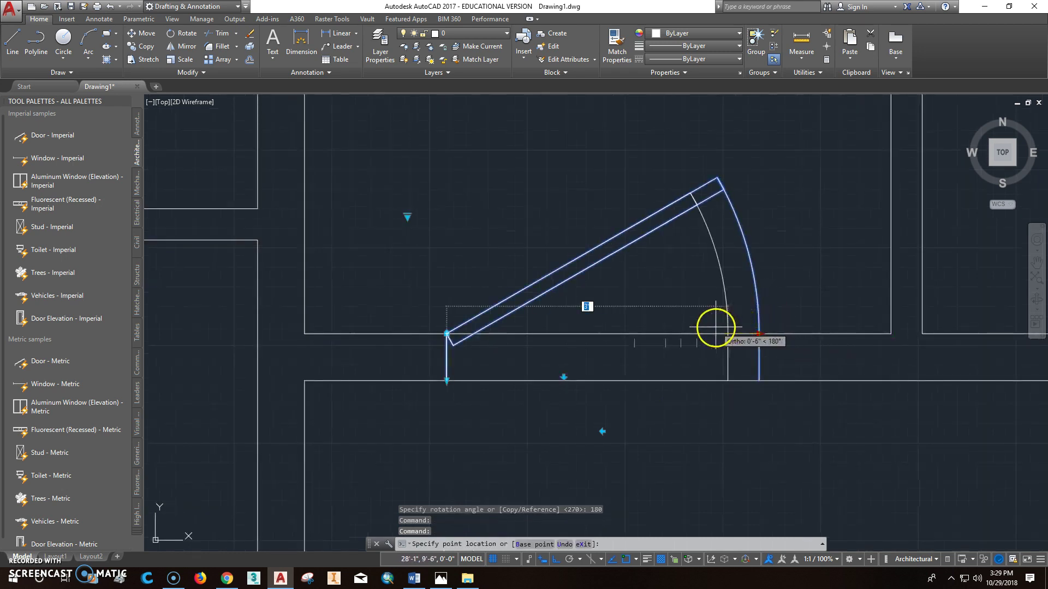
pyautogui.click(754, 332)
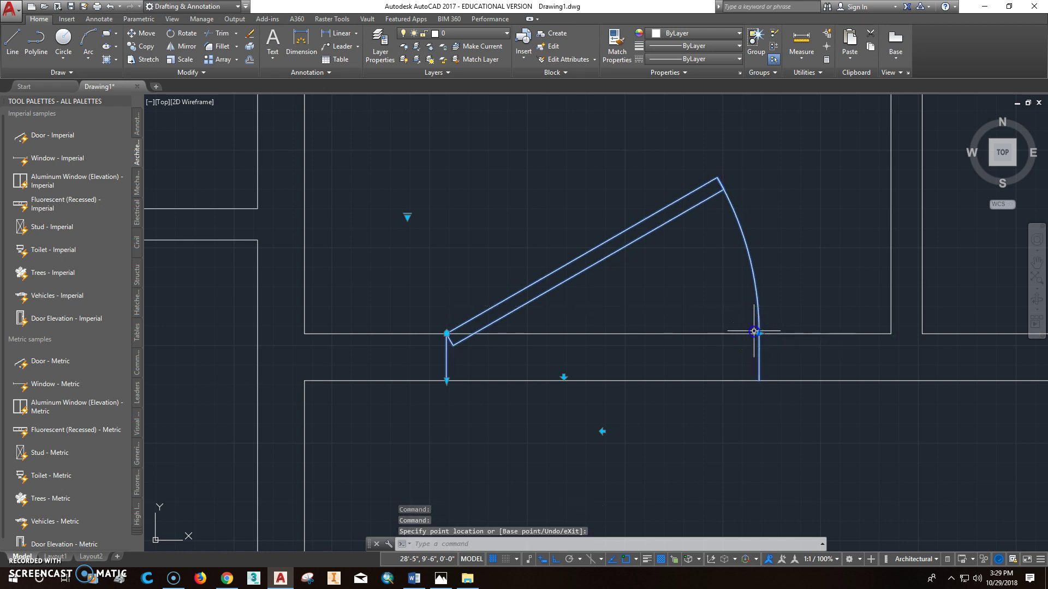
pyautogui.moveTo(548, 417); pyautogui.dragTo(510, 417, button='middle')
pyautogui.press('Escape')
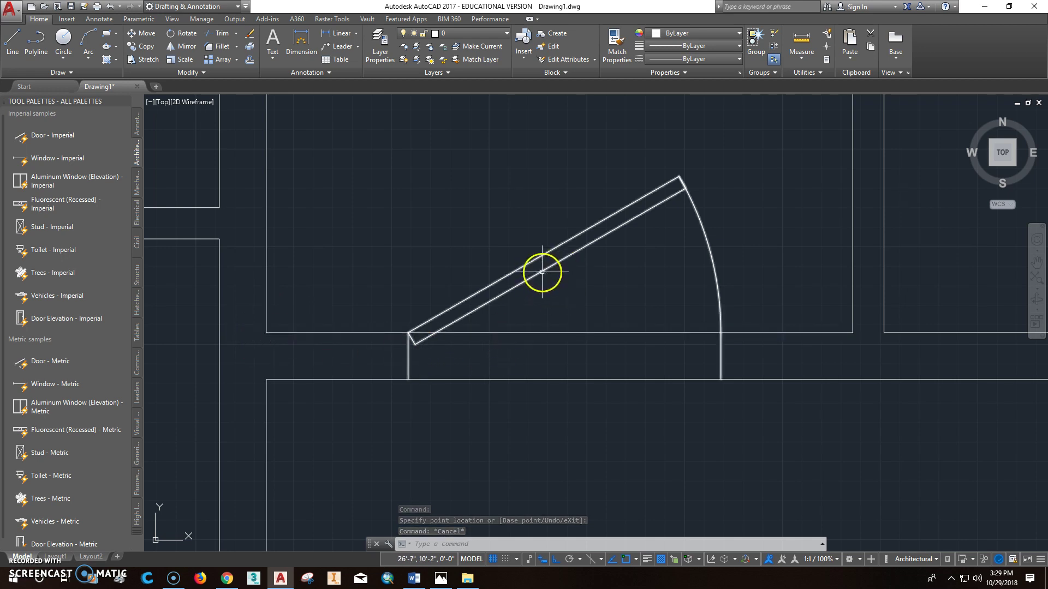
# - Draw a vertical line about 2 ft long southward from the middle of the door leaf
pyautogui.write('l')
pyautogui.press('Return')
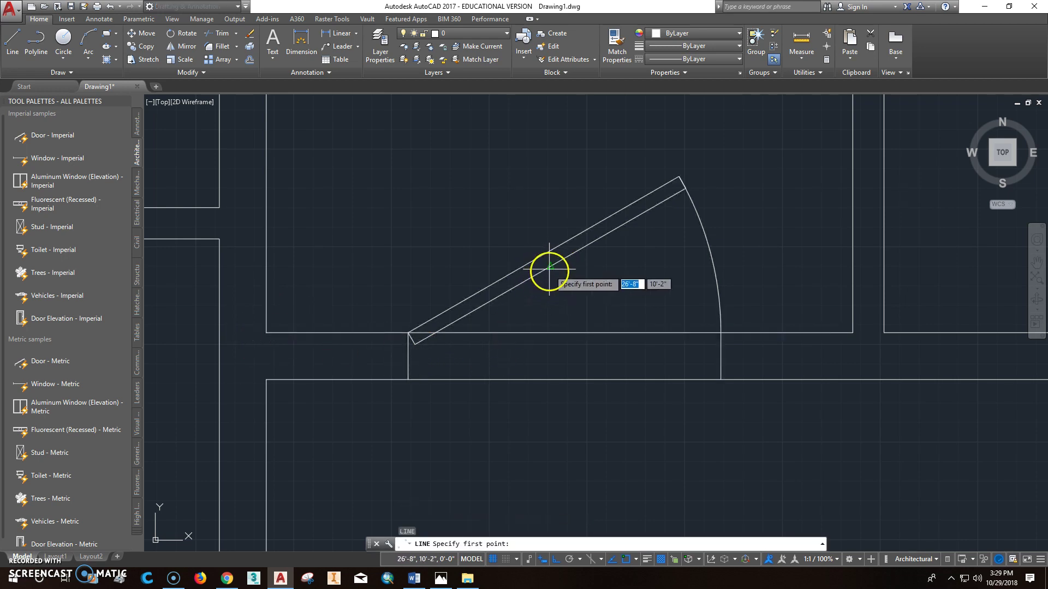
pyautogui.click(550, 266)
pyautogui.click(566, 454)
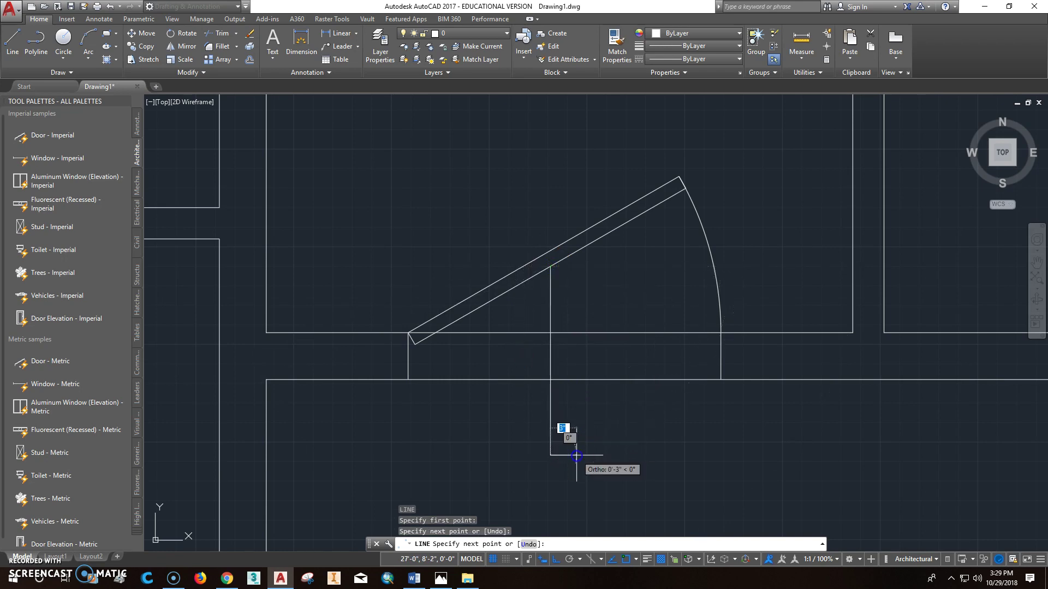
pyautogui.press('Escape')
pyautogui.press('Escape')
# - Move the entry door together with its vertical guide line east so the line meets the midpoint of the entry room's south wall
pyautogui.write('m')
pyautogui.press('Return')
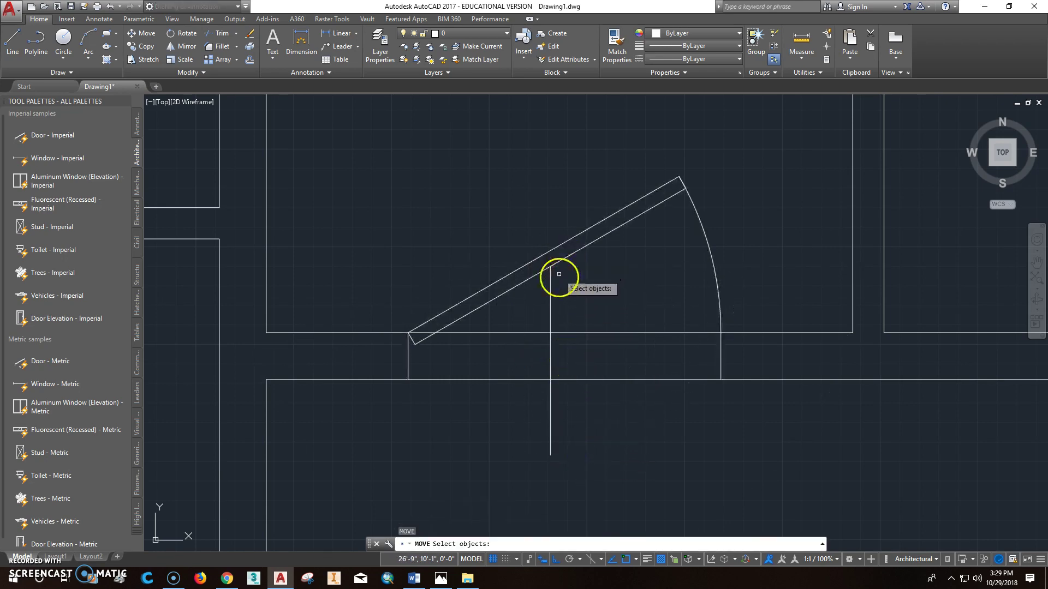
pyautogui.click(554, 271)
pyautogui.click(550, 289)
pyautogui.press('Return')
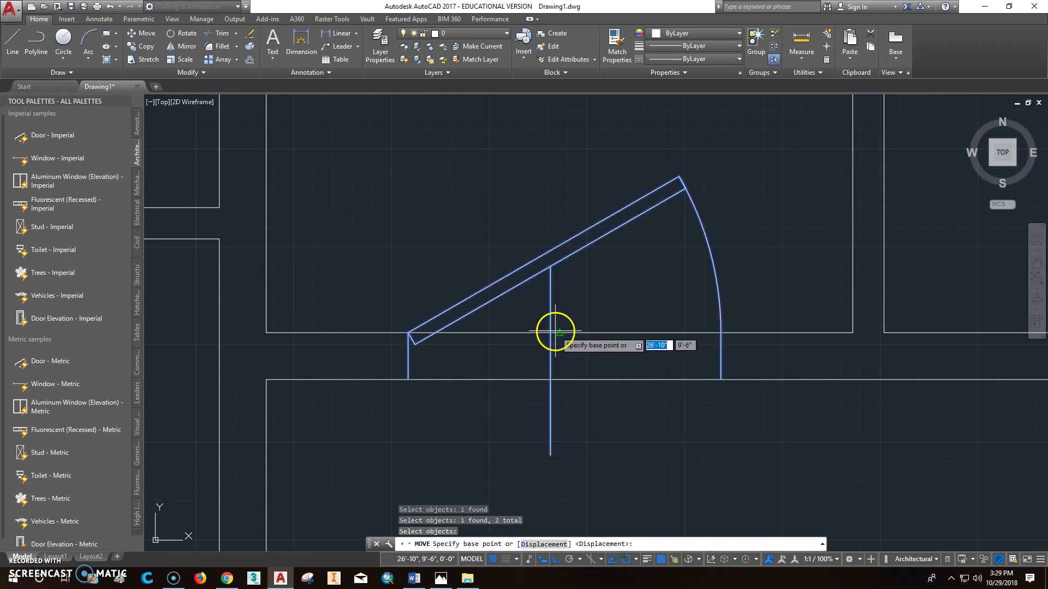
pyautogui.click(555, 330)
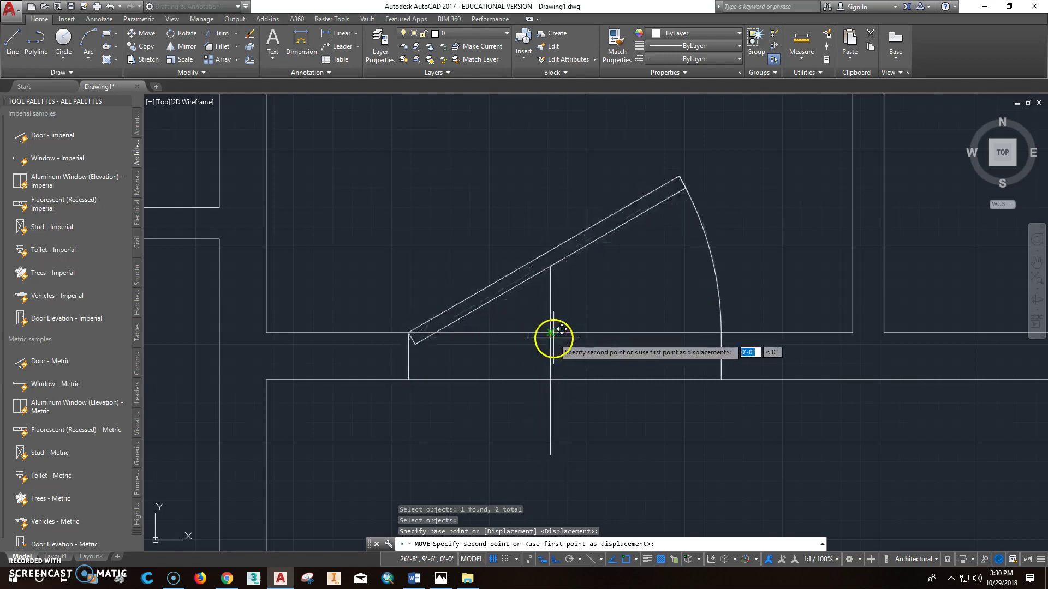
pyautogui.click(566, 330)
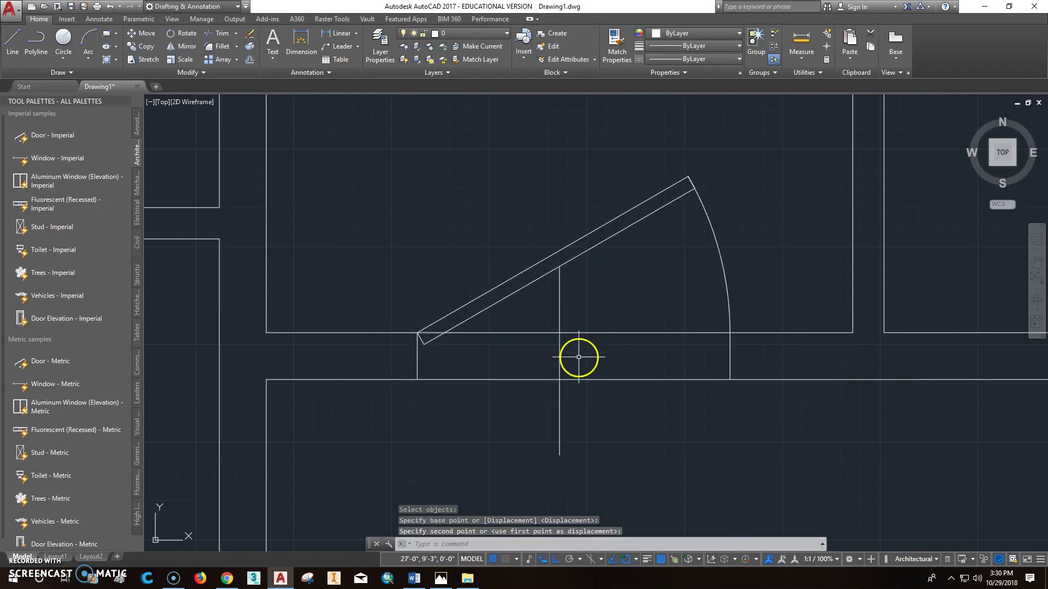
# - Erase the vertical guide line below the entry door leaf
pyautogui.write('e')
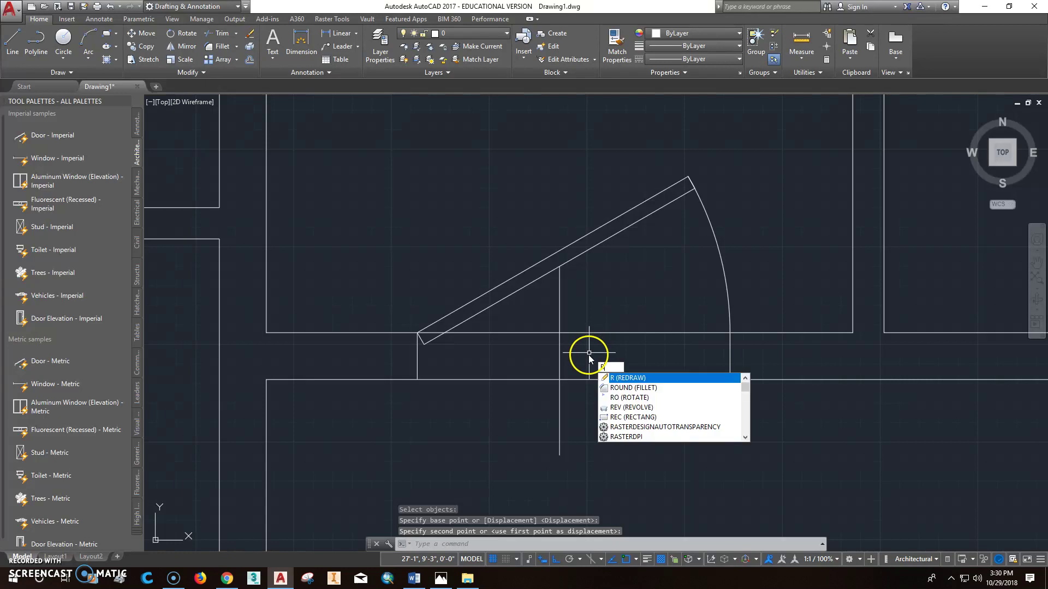
pyautogui.press('Return')
pyautogui.click(585, 359)
pyautogui.click(522, 358)
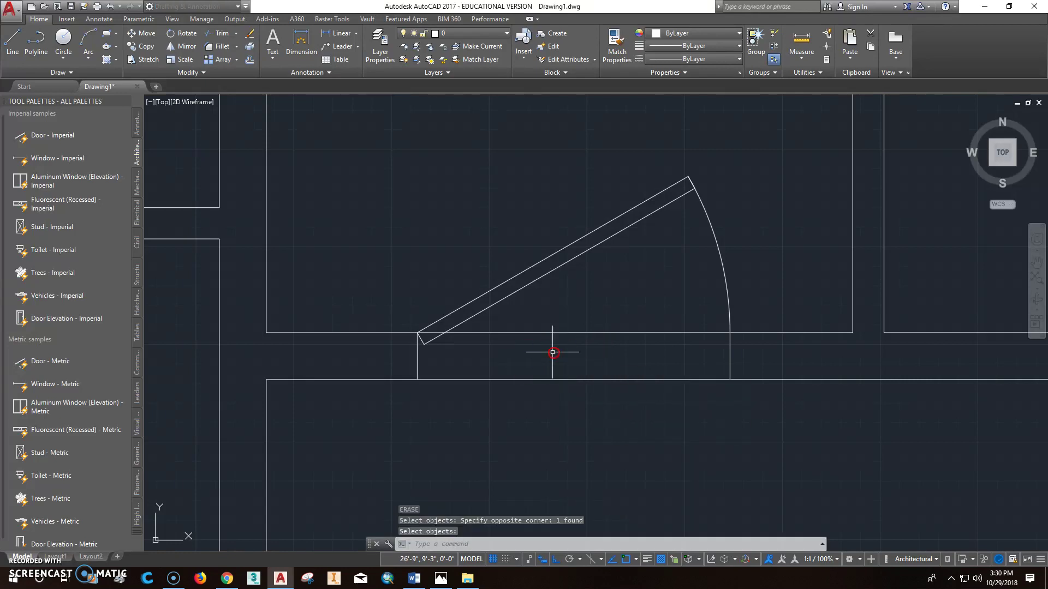
# - Trim the inner and outer south wall lines between the entry door's two jambs
pyautogui.click(222, 34)
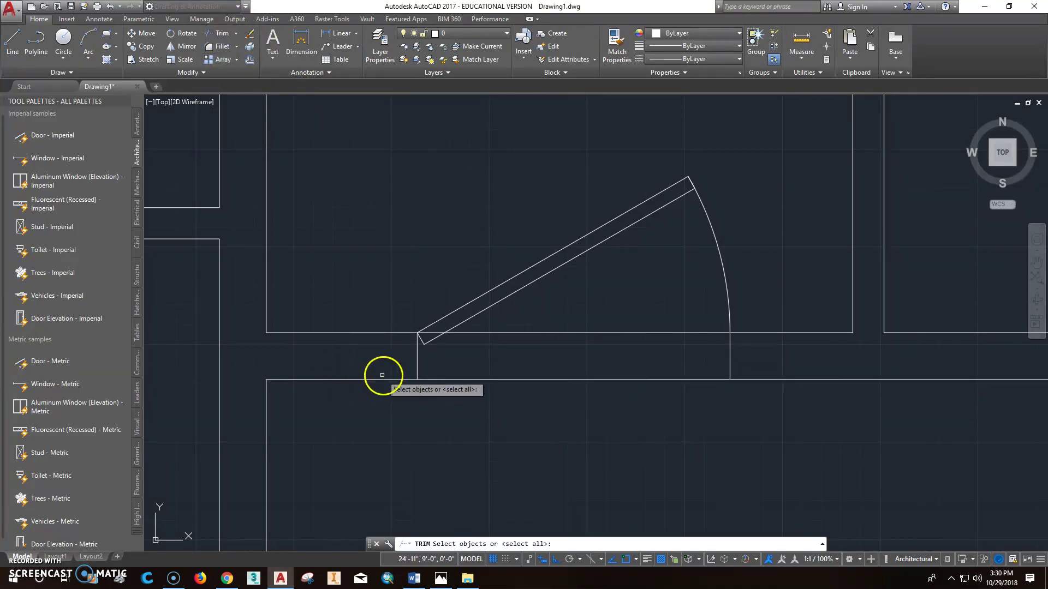
pyautogui.click(417, 363)
pyautogui.click(730, 363)
pyautogui.press('Return')
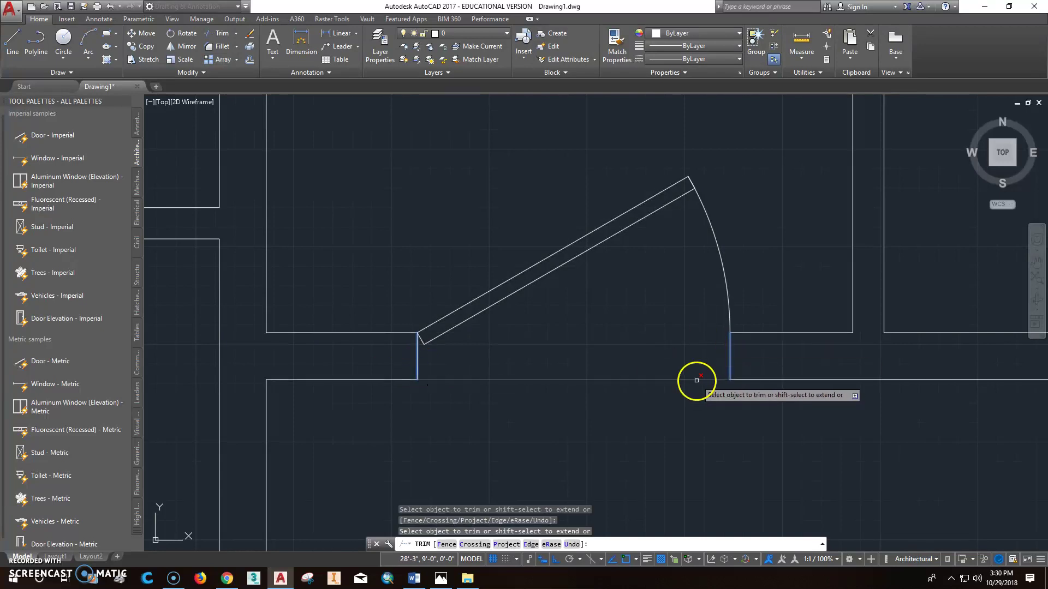
pyautogui.press('Escape')
pyautogui.press('Escape')
pyautogui.press('Escape')
# - Insert the imperial door block on the inner face of the small northeast room's east exterior wall, near the room's south end
pyautogui.scroll(-3, 643, 398)
pyautogui.scroll(-5, 543, 369)
pyautogui.moveTo(879, 346); pyautogui.dragTo(635, 333, button='middle')
pyautogui.scroll(5, 674, 215)
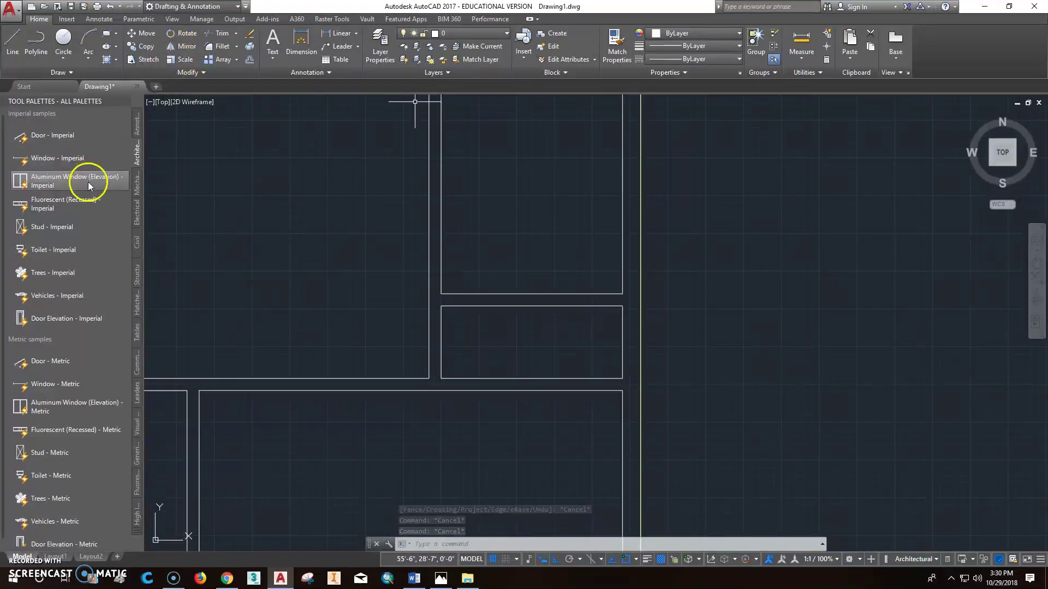
pyautogui.click(55, 135)
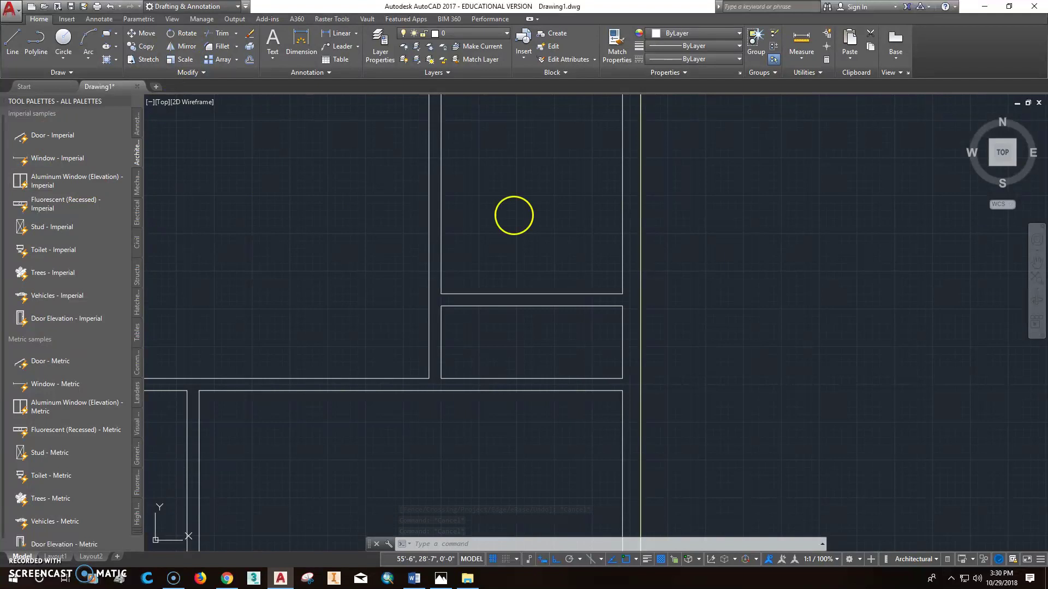
pyautogui.click(623, 271)
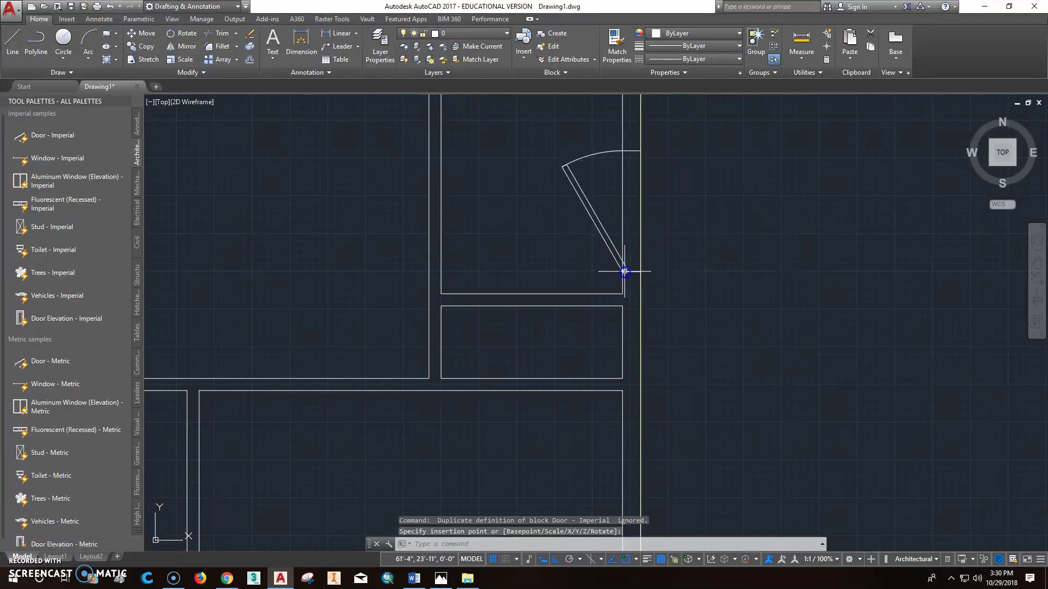
pyautogui.press('Escape')
# - Move the east wall door by its hinge point down to the northeast room's southeast inner corner
pyautogui.scroll(6, 638, 270)
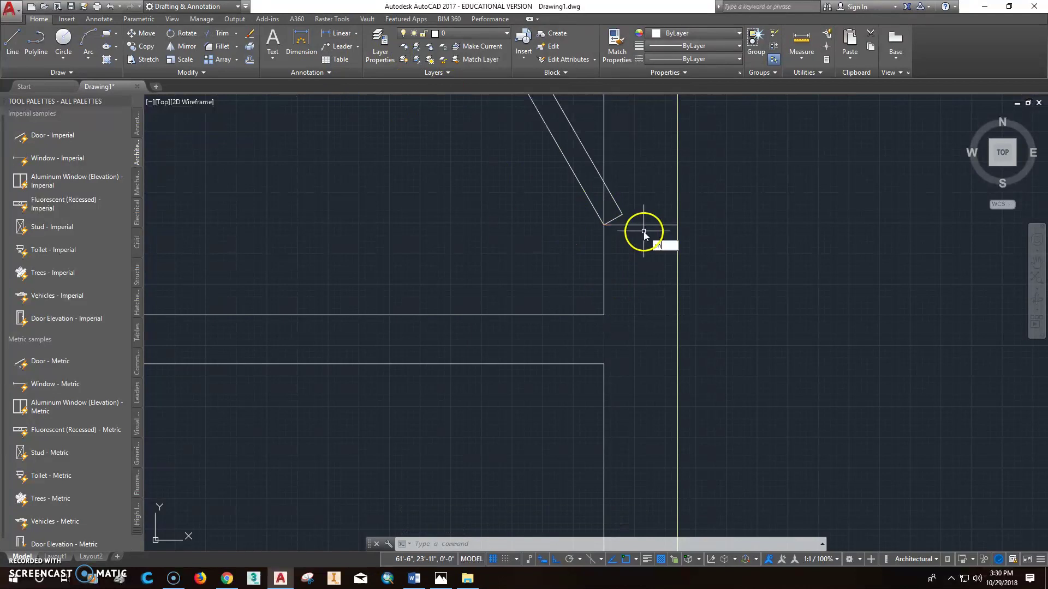
pyautogui.press('Return')
pyautogui.click(646, 227)
pyautogui.press('Return')
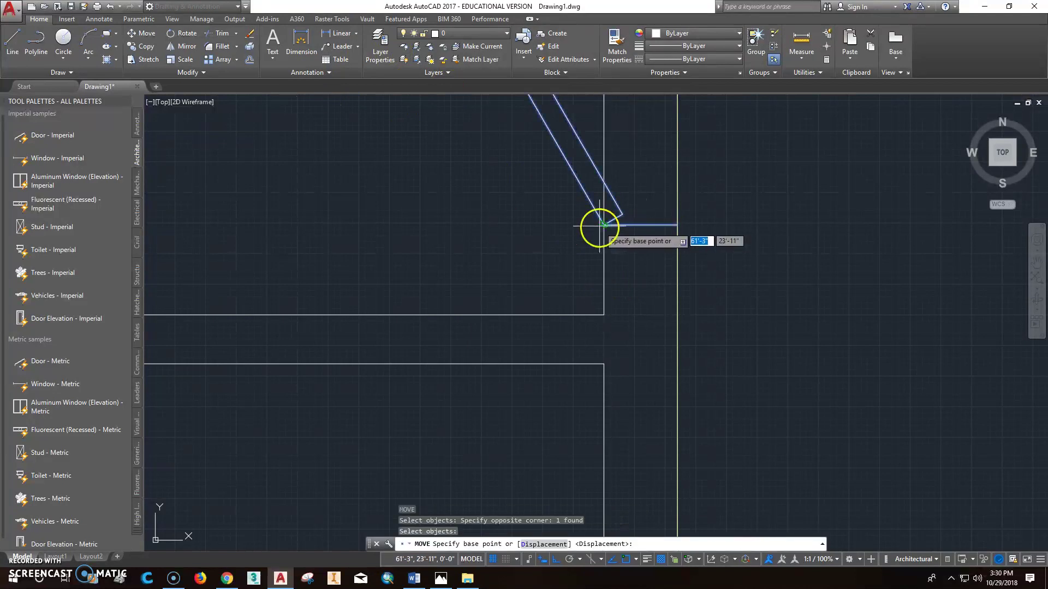
pyautogui.click(603, 225)
pyautogui.click(604, 306)
pyautogui.press('Return')
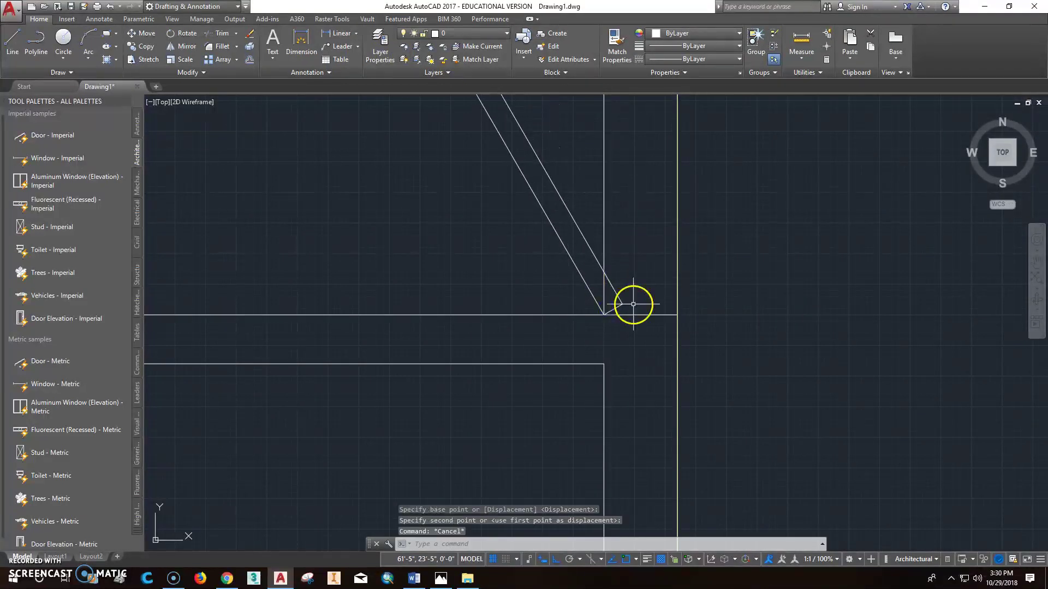
# - Move the east wall door 4" north from the room's inner corner
pyautogui.click(648, 314)
pyautogui.press('Return')
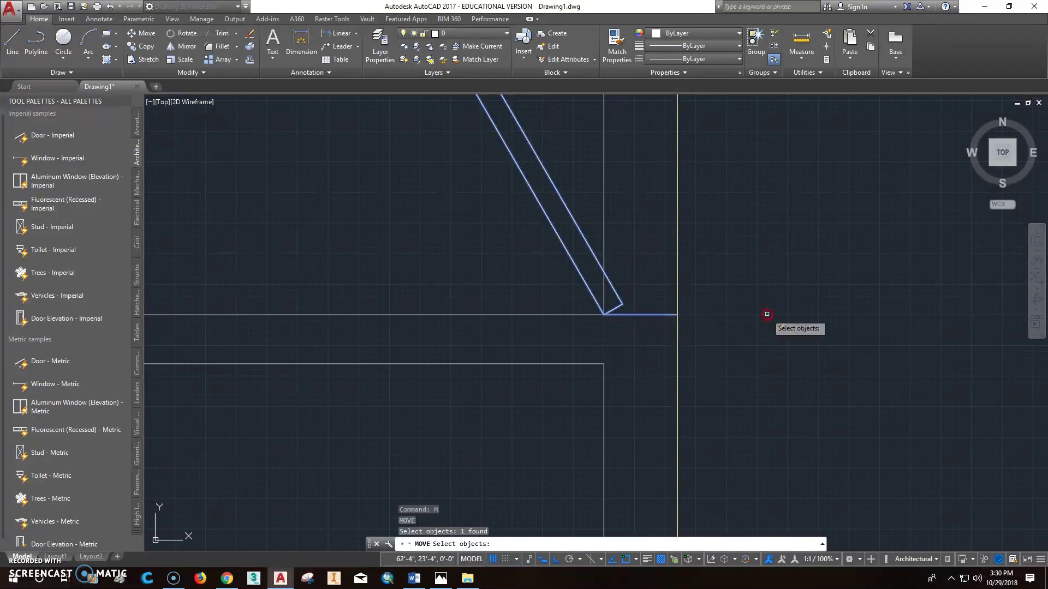
pyautogui.click(788, 367)
pyautogui.write('4')
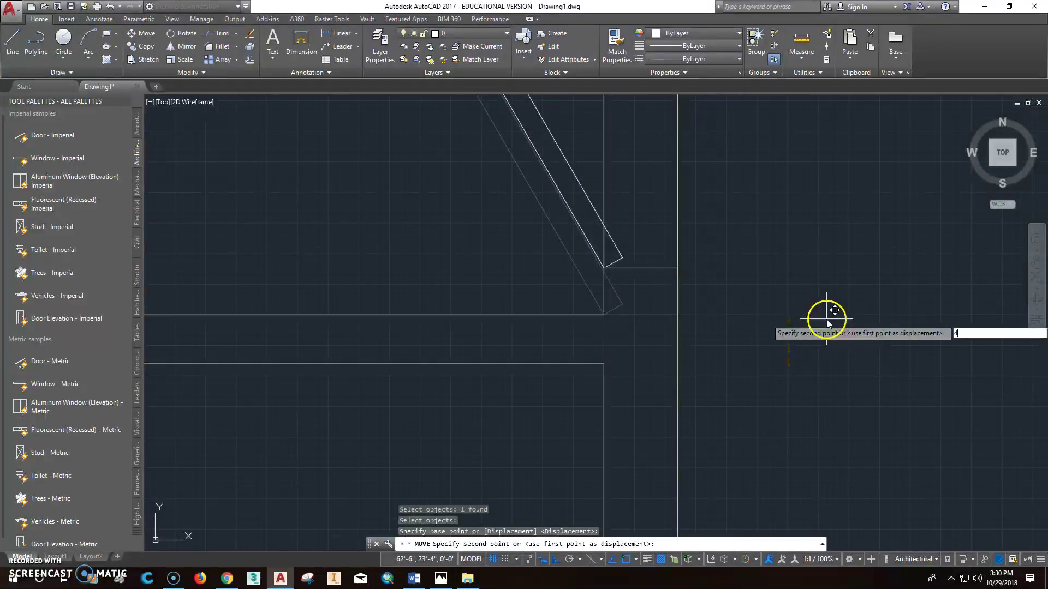
pyautogui.press('Return')
pyautogui.press('Escape')
# - Trim the east exterior wall lines between the door's two jambs to open the doorway
pyautogui.scroll(-4, 825, 319)
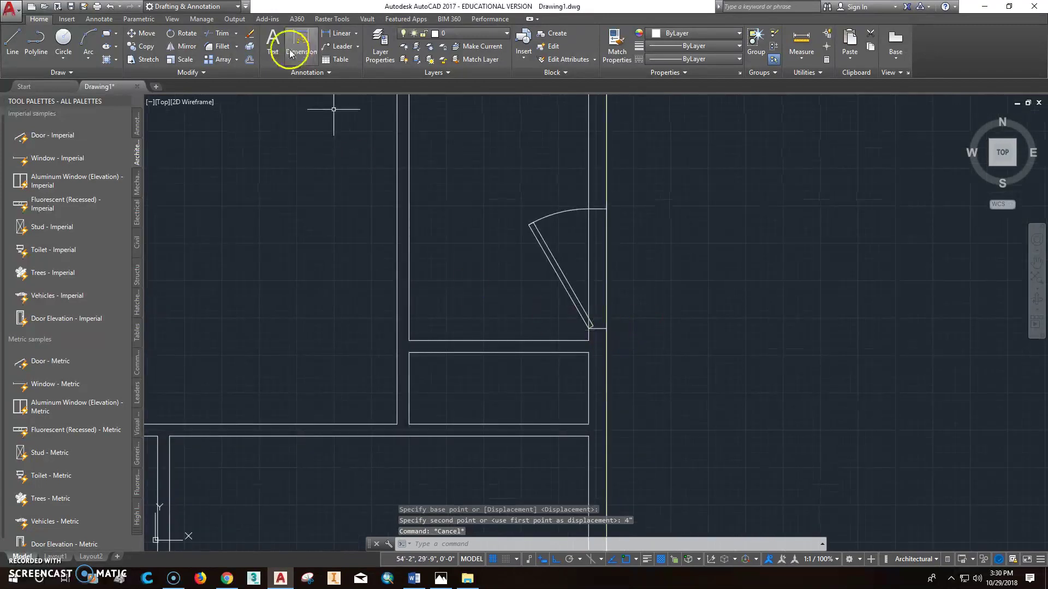
pyautogui.click(221, 33)
pyautogui.click(598, 208)
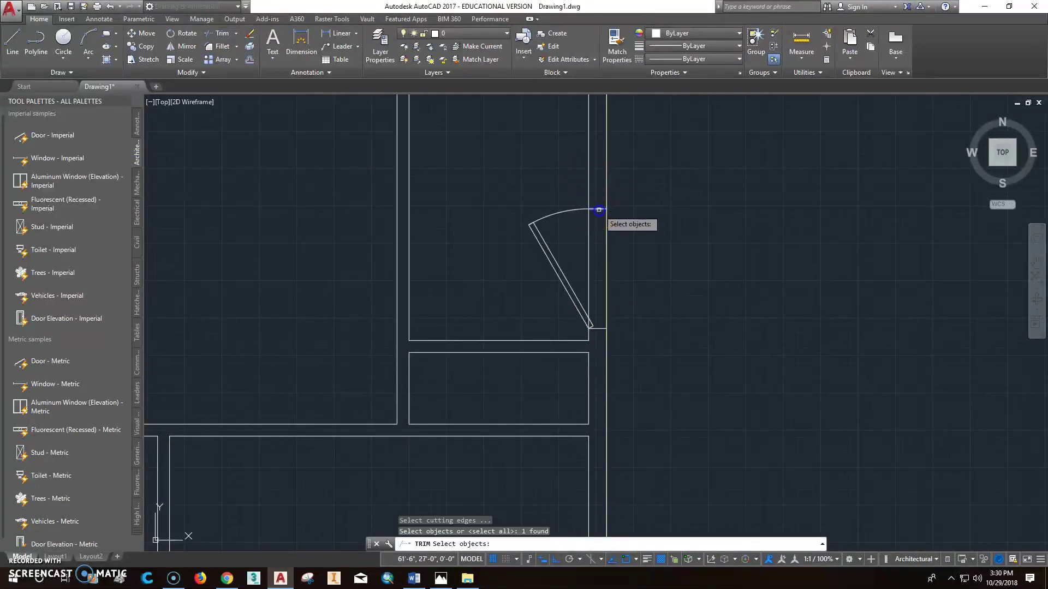
pyautogui.click(597, 329)
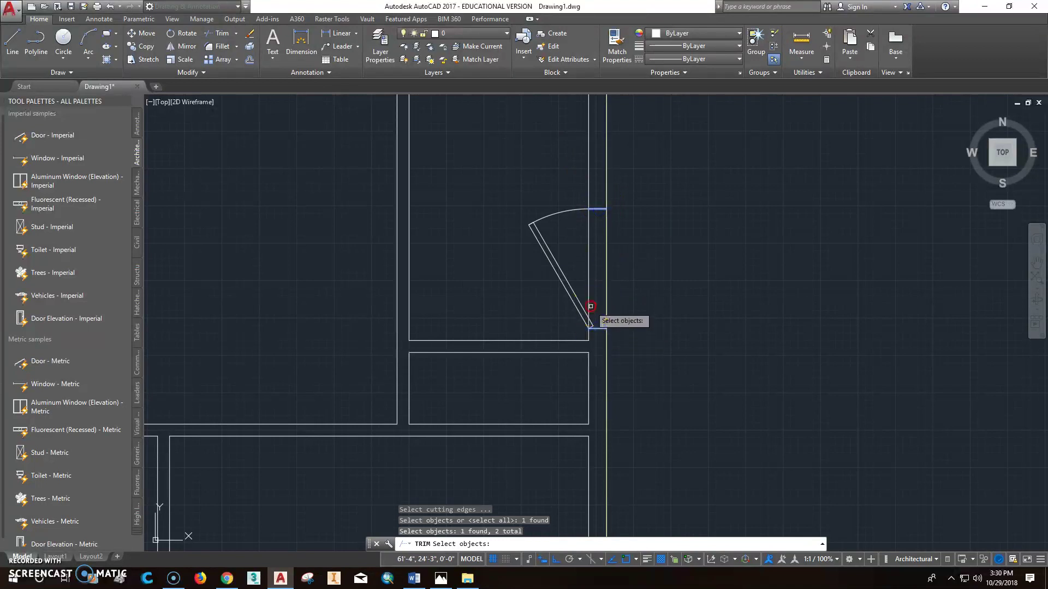
pyautogui.rightClick(591, 306)
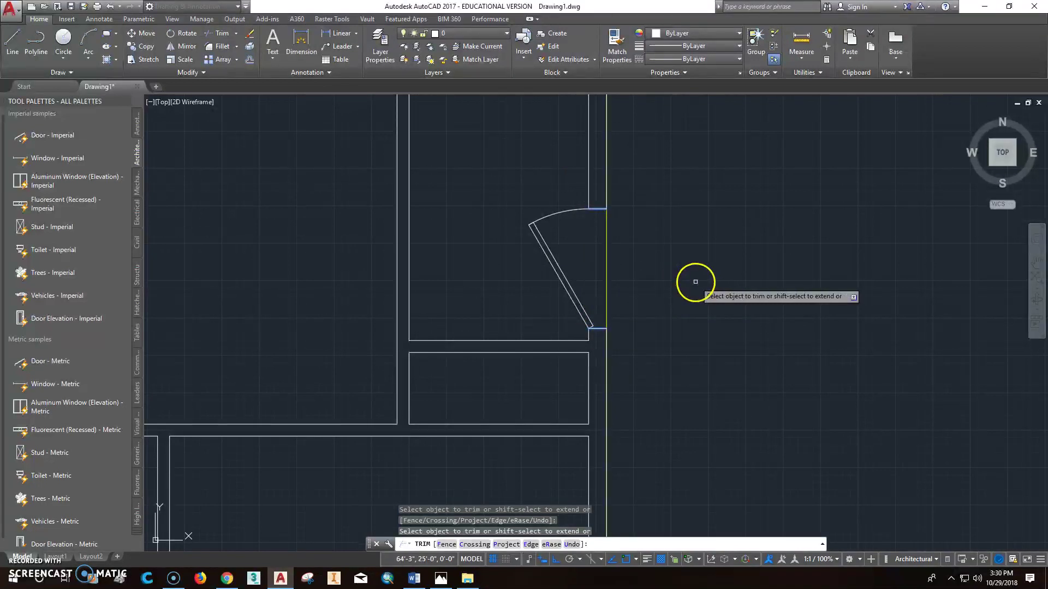
pyautogui.press('Escape')
# - Insert the imperial door block on the partition along the west side of the west wing's small north room with a window
pyautogui.scroll(-5, 693, 275)
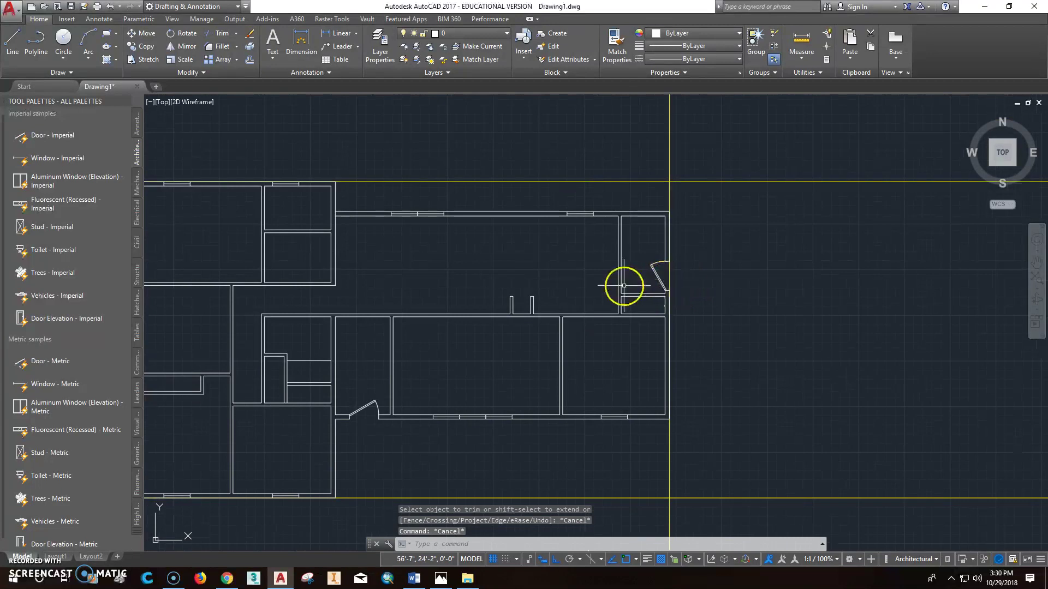
pyautogui.scroll(2, 627, 337)
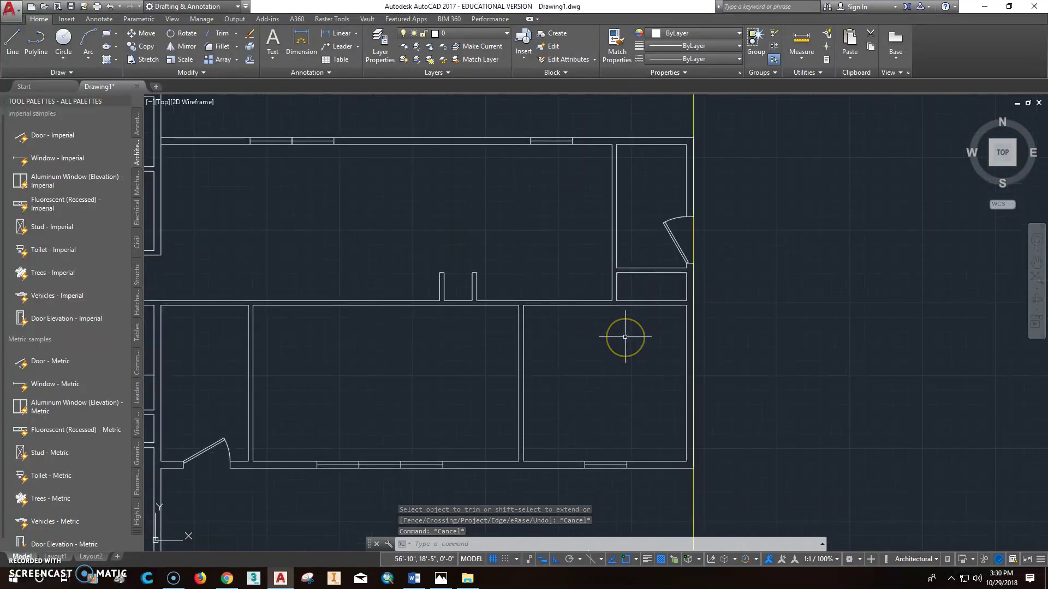
pyautogui.scroll(-2, 506, 367)
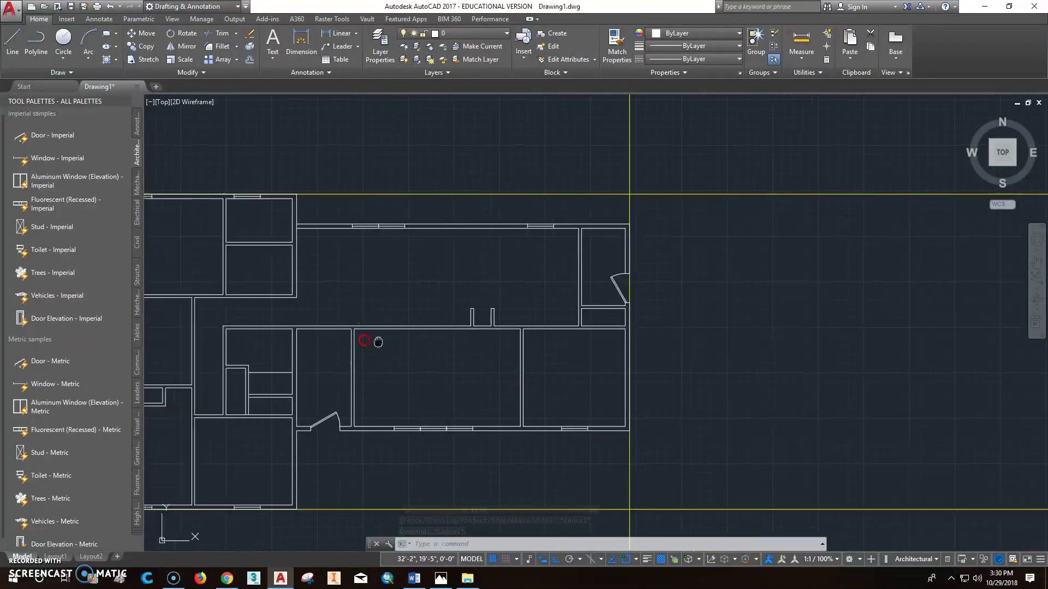
pyautogui.moveTo(368, 341); pyautogui.dragTo(590, 342, button='middle')
pyautogui.scroll(4, 470, 214)
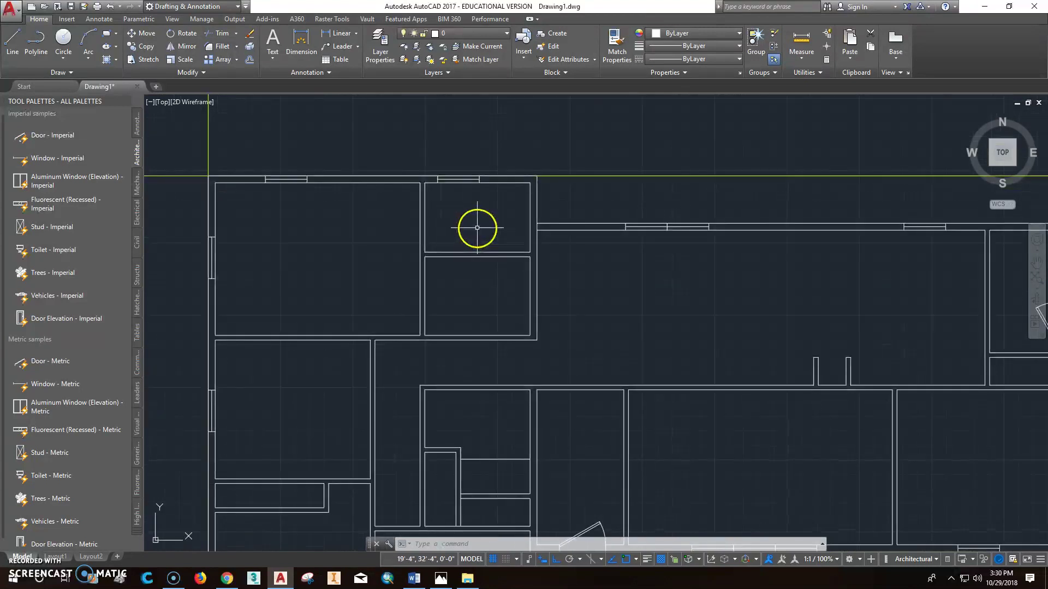
pyautogui.moveTo(442, 211)
pyautogui.mouseDown(button='middle')
pyautogui.moveTo(426, 218)
pyautogui.moveTo(447, 230)
pyautogui.mouseUp(button='middle')
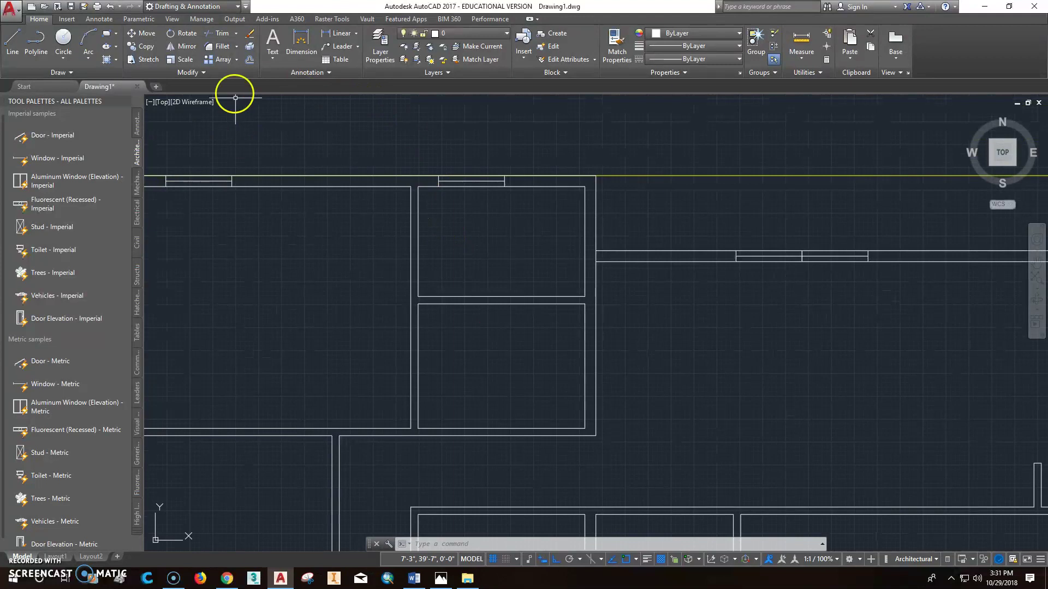
pyautogui.click(68, 138)
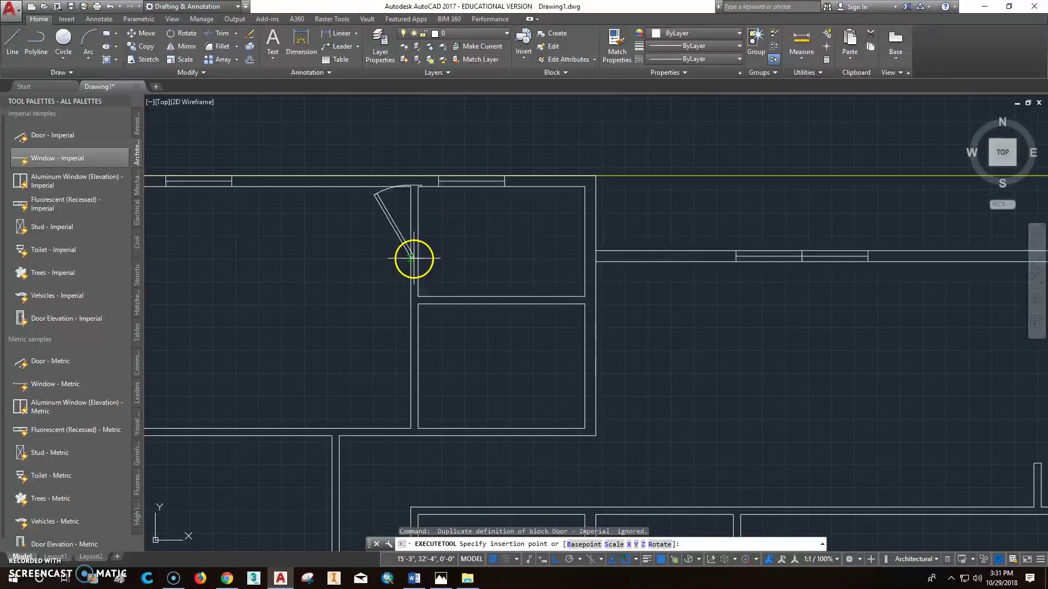
pyautogui.click(412, 262)
pyautogui.scroll(4, 409, 212)
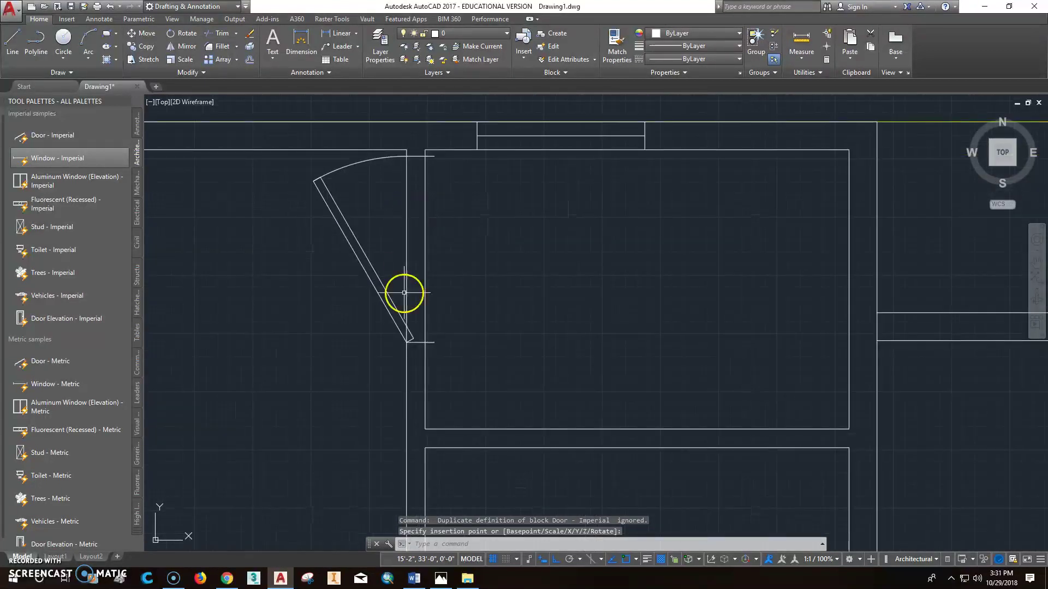
# - Shorten the new door's jambs to the partition thickness and flip it to hinge at the north end and swing into the small room
pyautogui.click(385, 298)
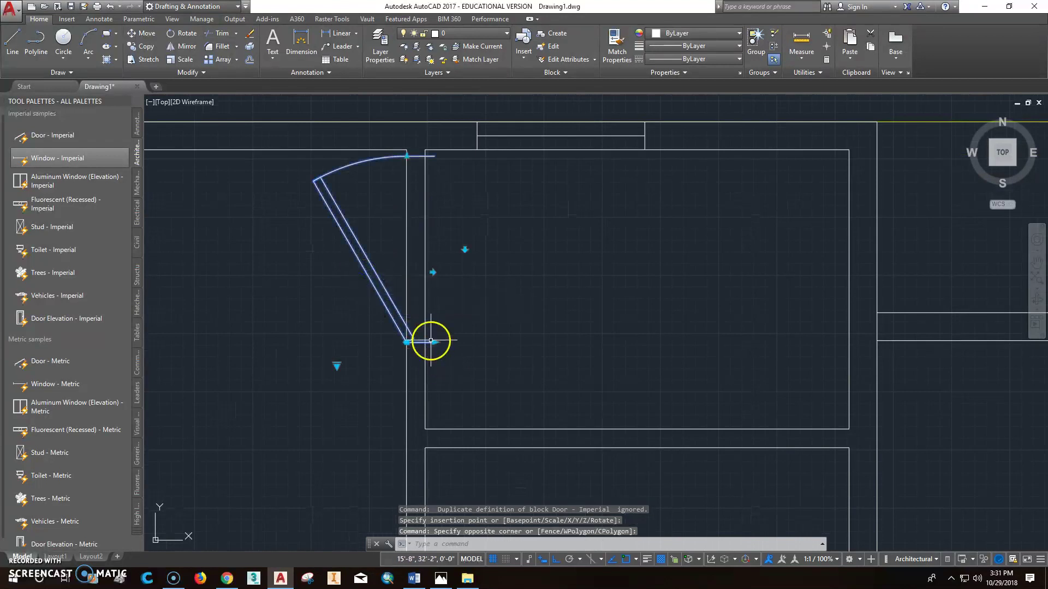
pyautogui.click(434, 342)
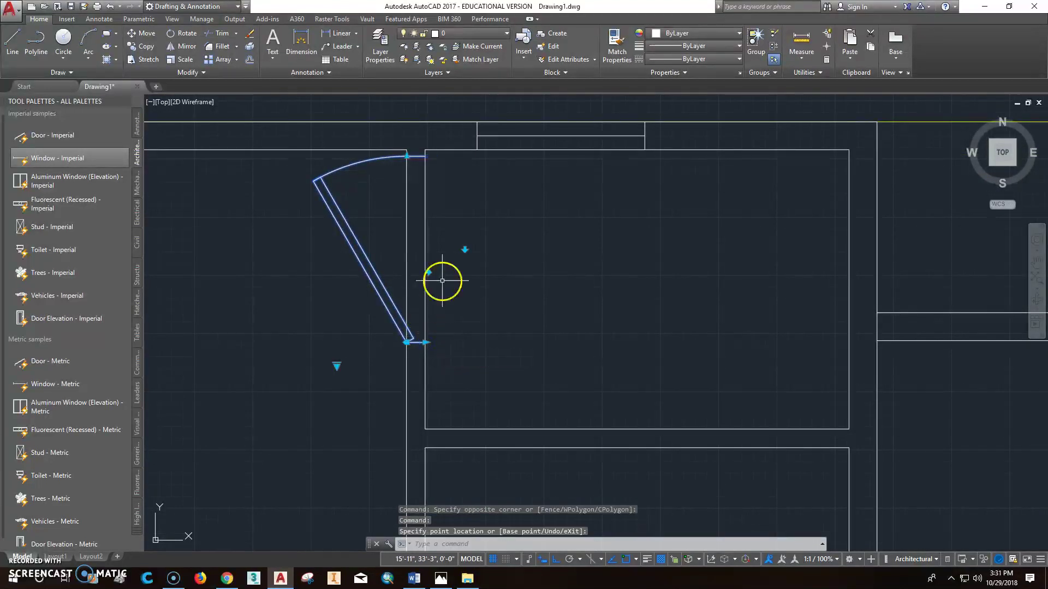
pyautogui.click(465, 250)
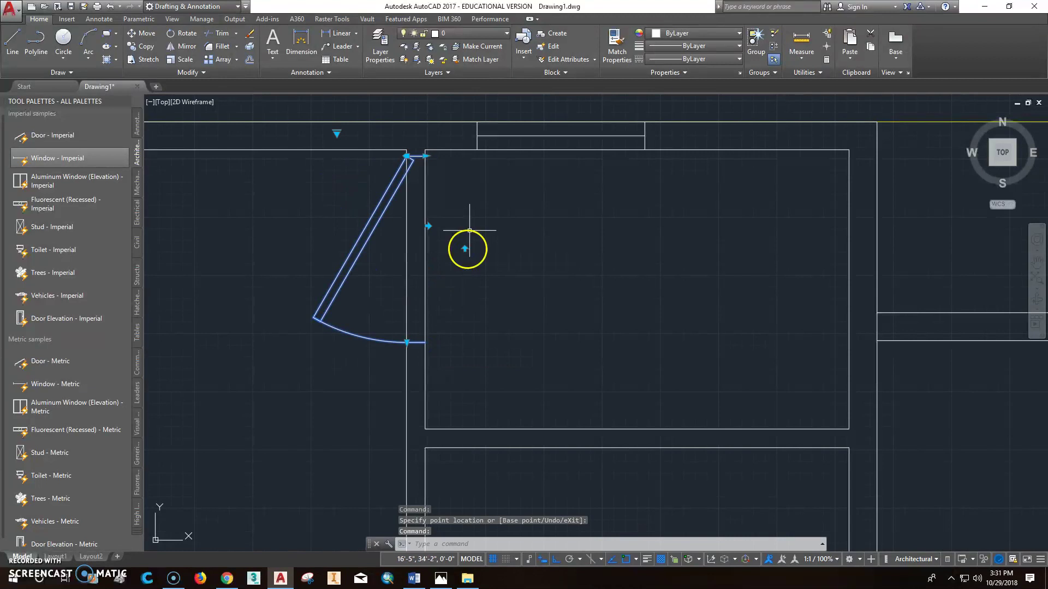
pyautogui.click(429, 224)
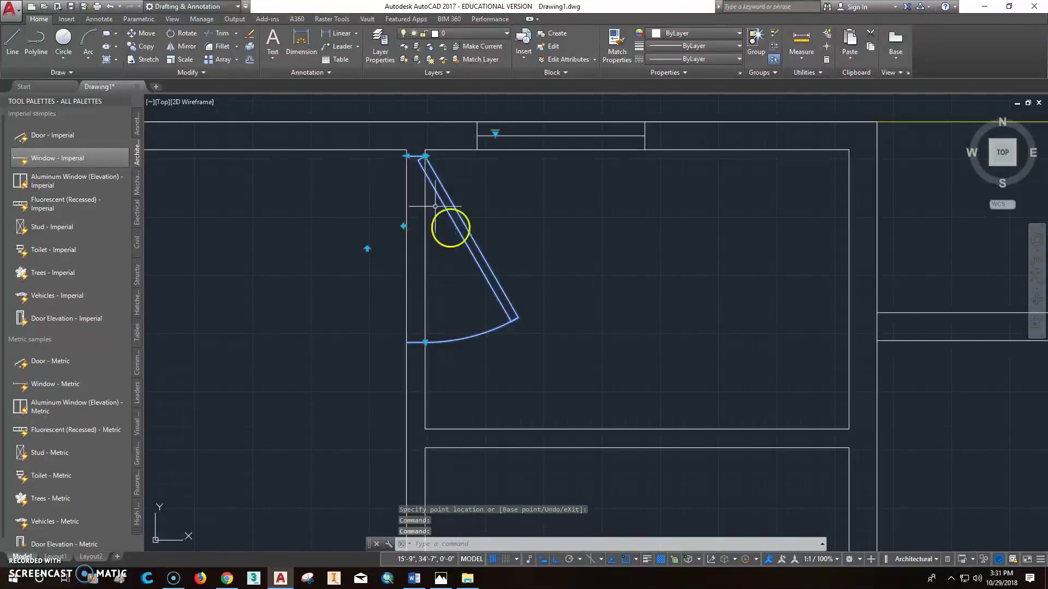
pyautogui.scroll(4, 431, 172)
pyautogui.click(415, 131)
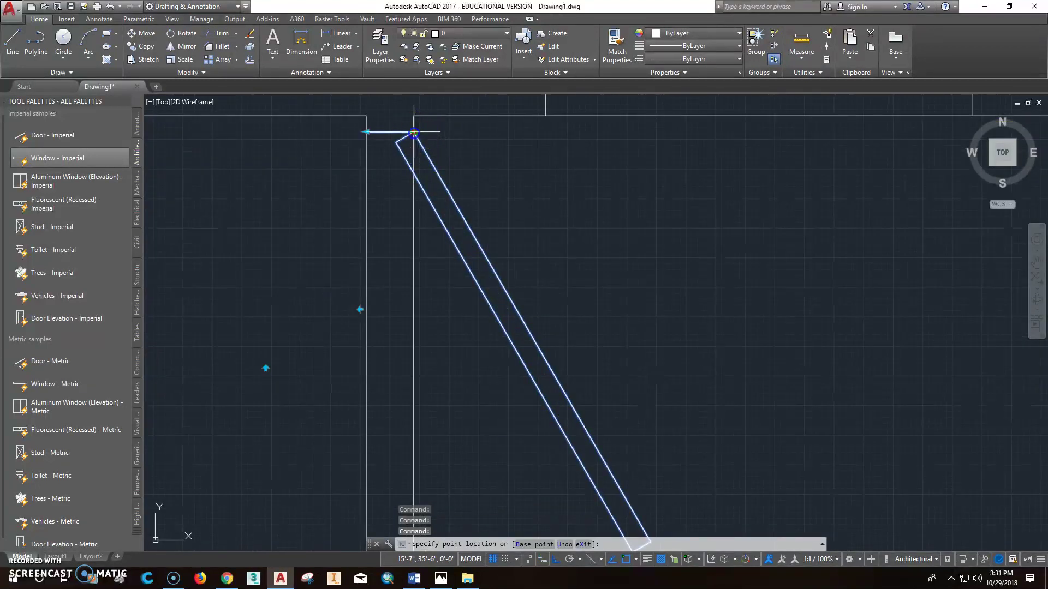
pyautogui.press('Escape')
pyautogui.press('Escape')
# - Move the partition door by its hinge point north to the small room's northwest inner corner
pyautogui.write('m')
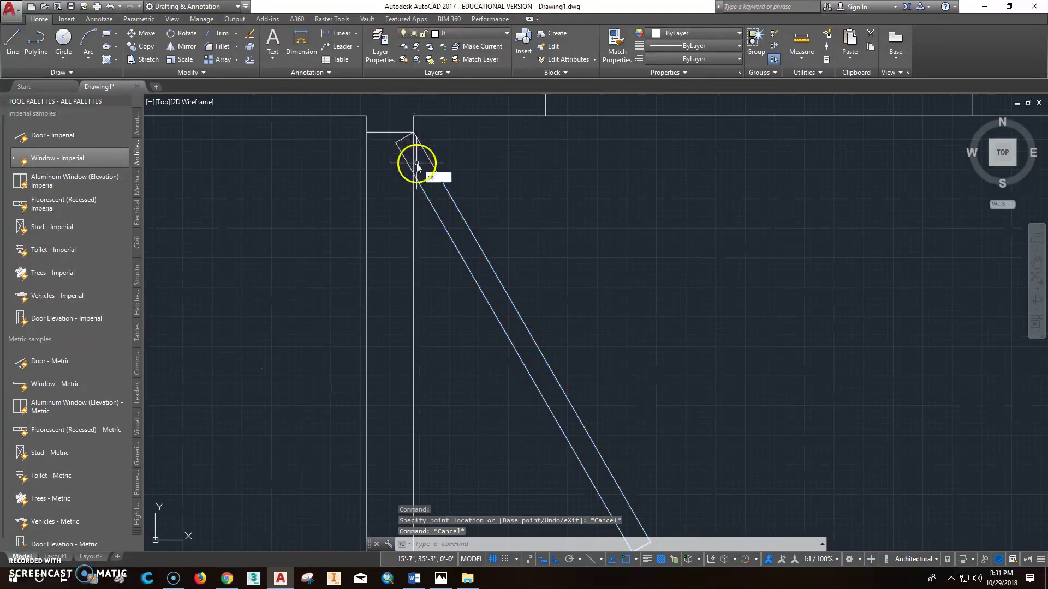
pyautogui.press('Return')
pyautogui.click(431, 161)
pyautogui.press('Return')
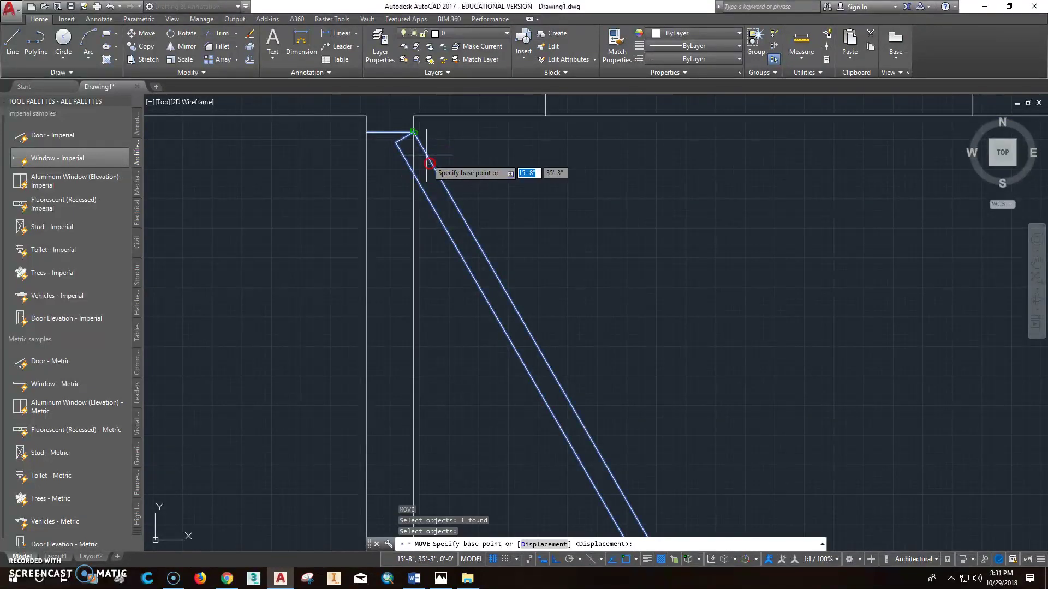
pyautogui.click(414, 132)
pyautogui.press('Escape')
pyautogui.press('Escape')
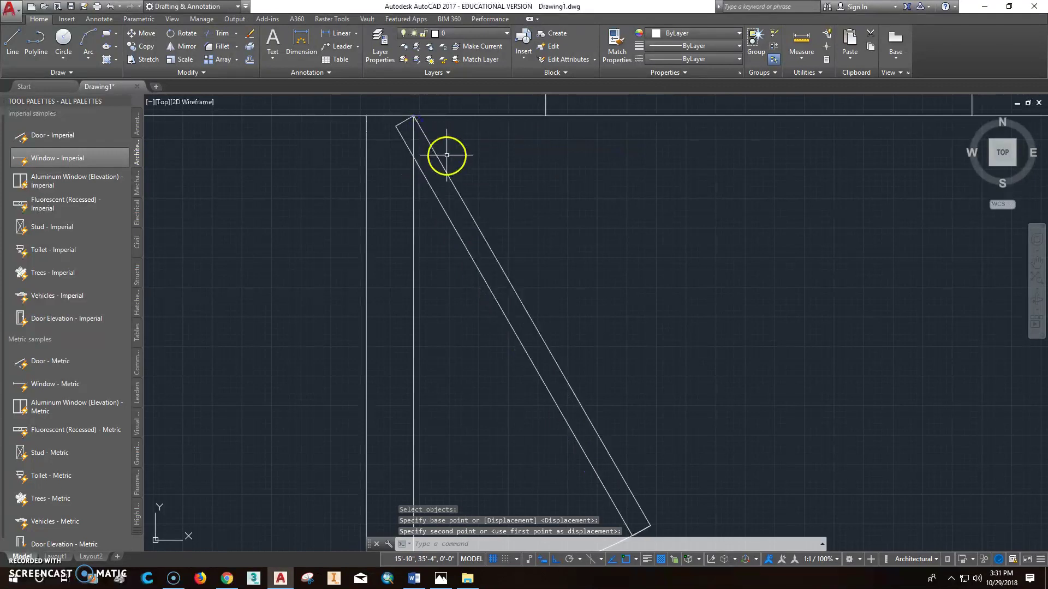
# - Try moving the small north room's partition door 2 inches east, and undo that move
pyautogui.write('m')
pyautogui.press('Return')
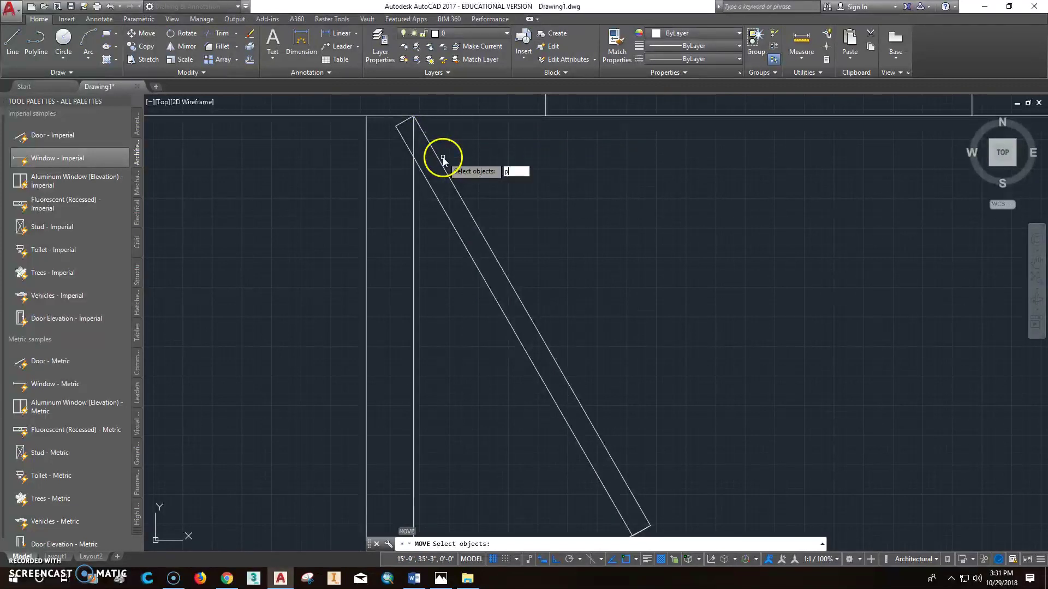
pyautogui.write('p')
pyautogui.press('Return')
pyautogui.click(445, 171)
pyautogui.press('Return')
pyautogui.click(550, 162)
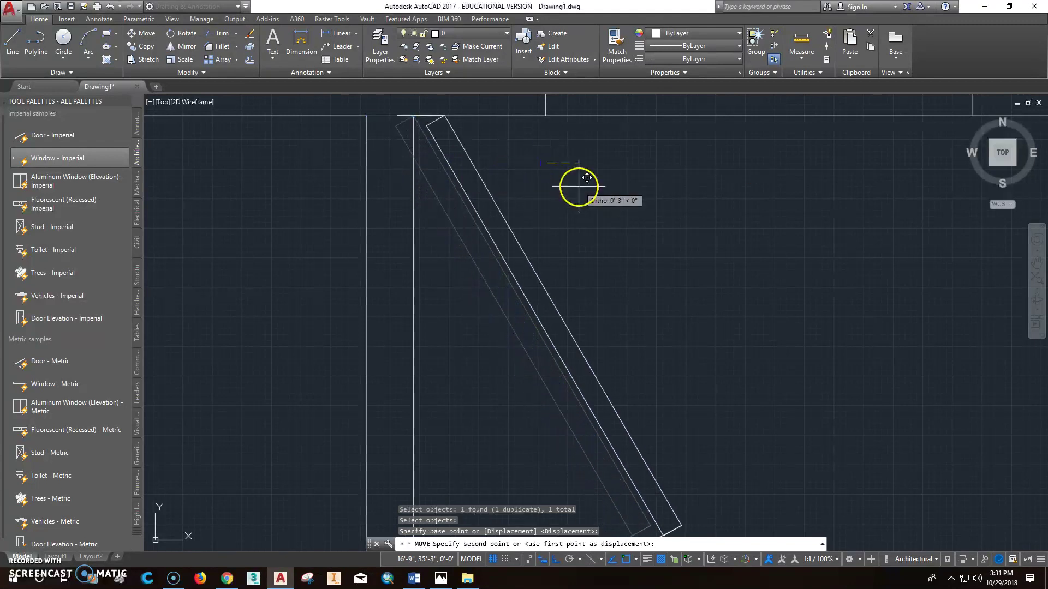
pyautogui.write('2"')
pyautogui.press('Return')
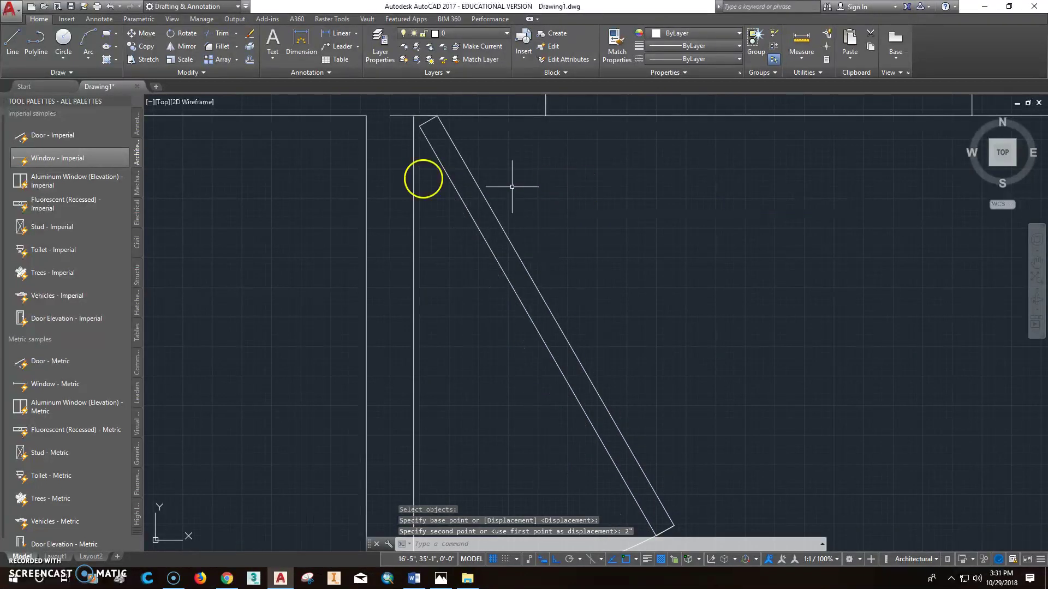
pyautogui.click(109, 10)
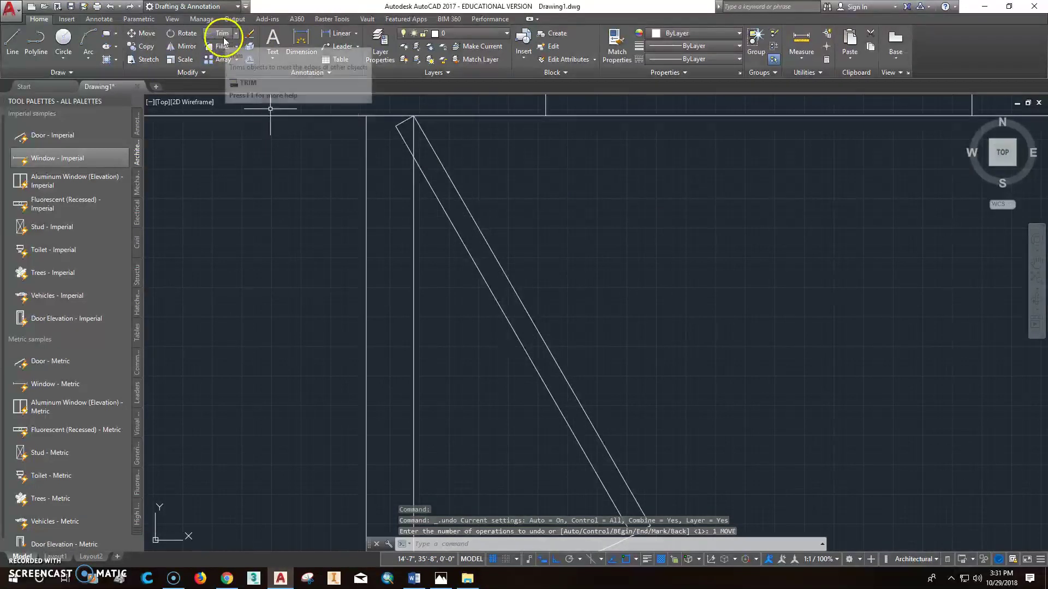
# - Move the partition door 2 inches south, away from the small north room's northwest inner corner
pyautogui.click(442, 165)
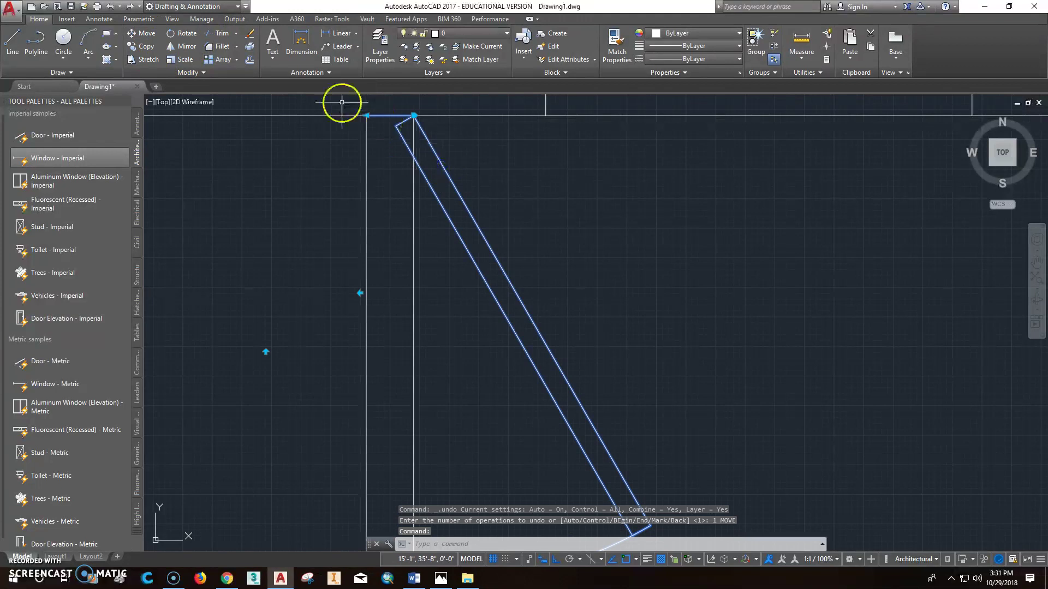
pyautogui.click(148, 34)
pyautogui.click(731, 227)
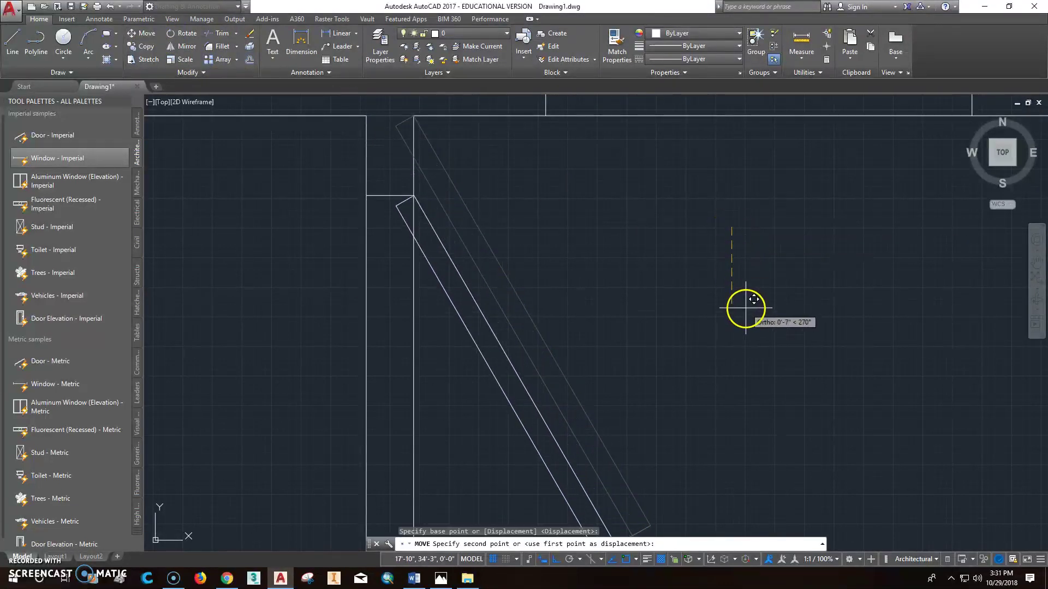
pyautogui.write('2')
pyautogui.press('Return')
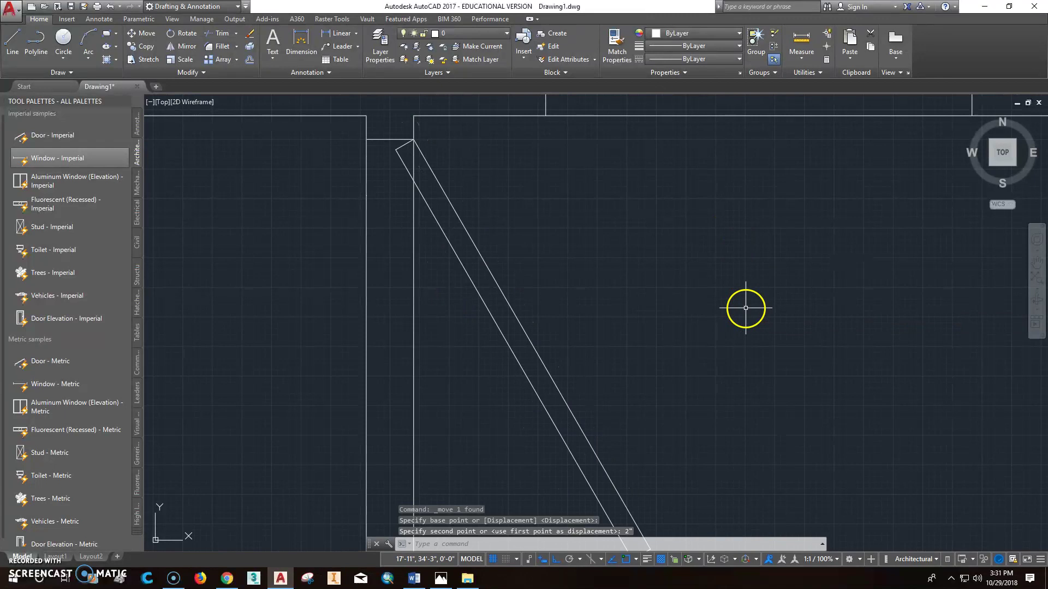
pyautogui.press('Escape')
pyautogui.press('Escape')
# - Shorten the small north room's door width to 2'-4", keeping its hinge at the north end
pyautogui.scroll(-2, 548, 235)
pyautogui.click(523, 463)
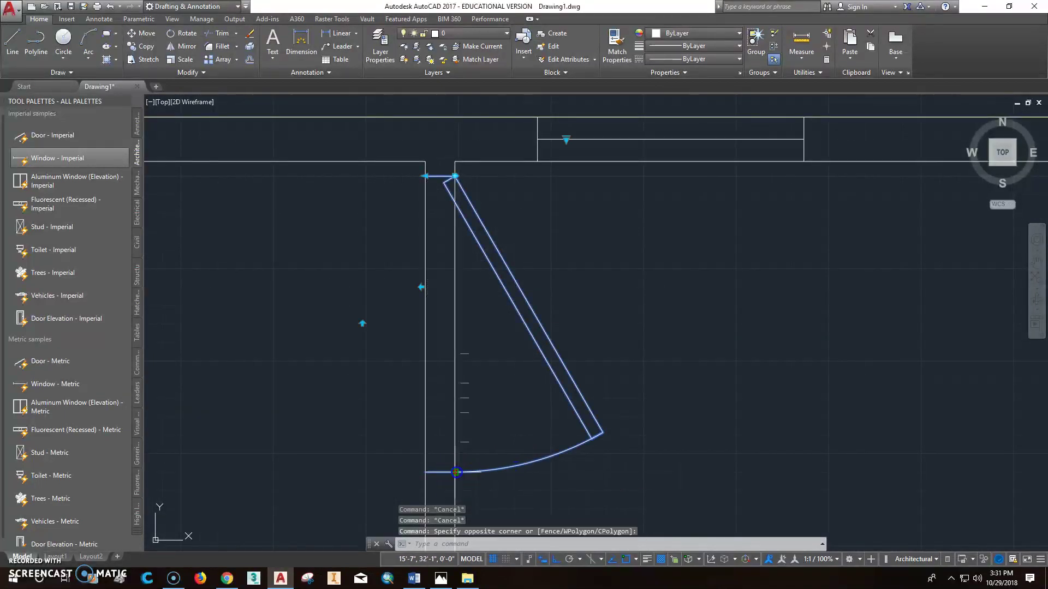
pyautogui.click(456, 472)
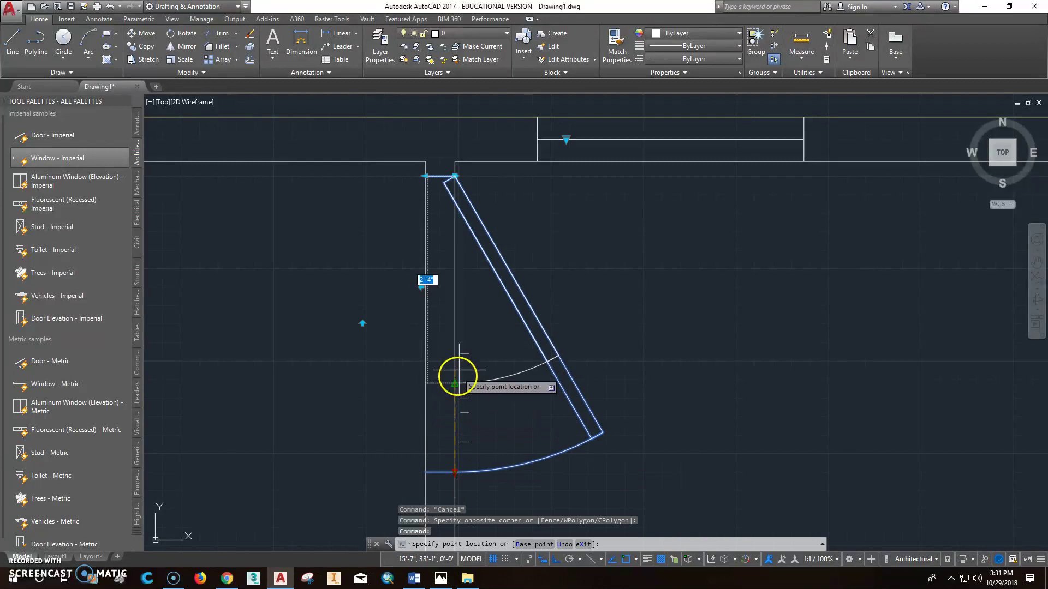
pyautogui.write("2'")
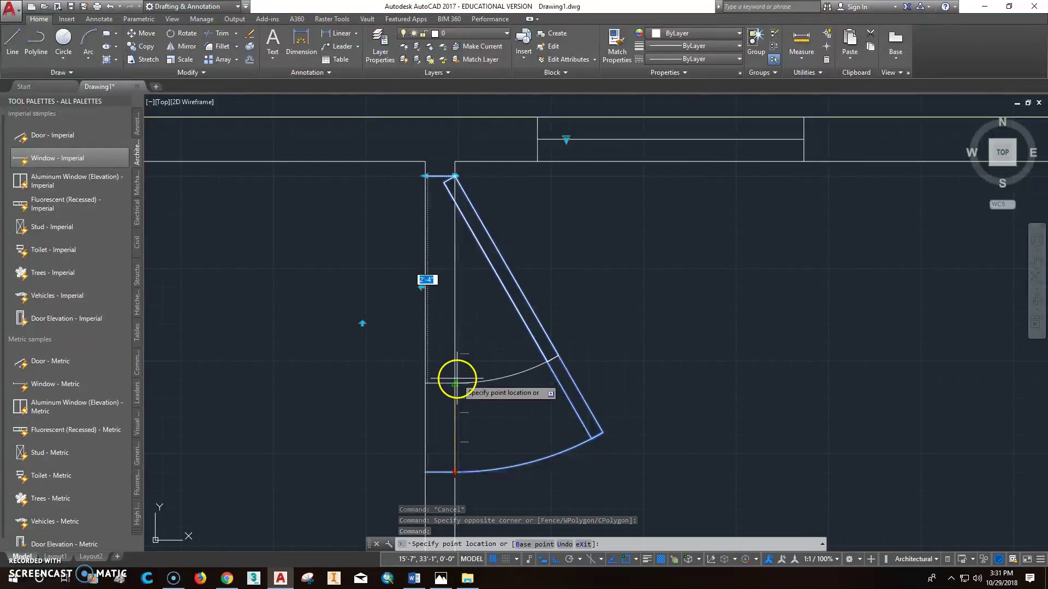
pyautogui.click(457, 379)
# - Trim both partition lines between the north room door's two jambs to open the doorway
pyautogui.click(219, 33)
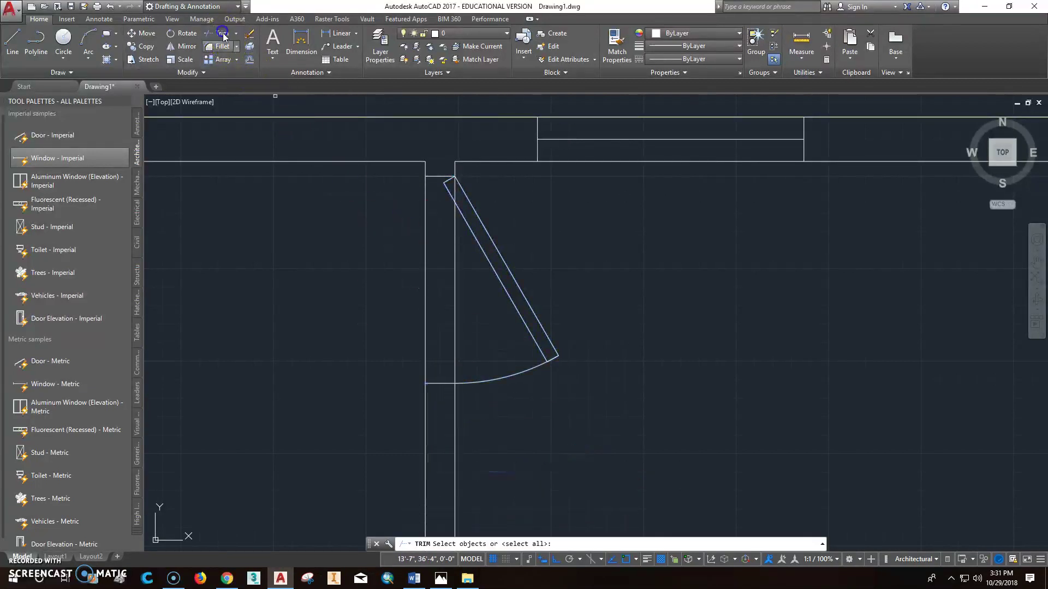
pyautogui.click(443, 178)
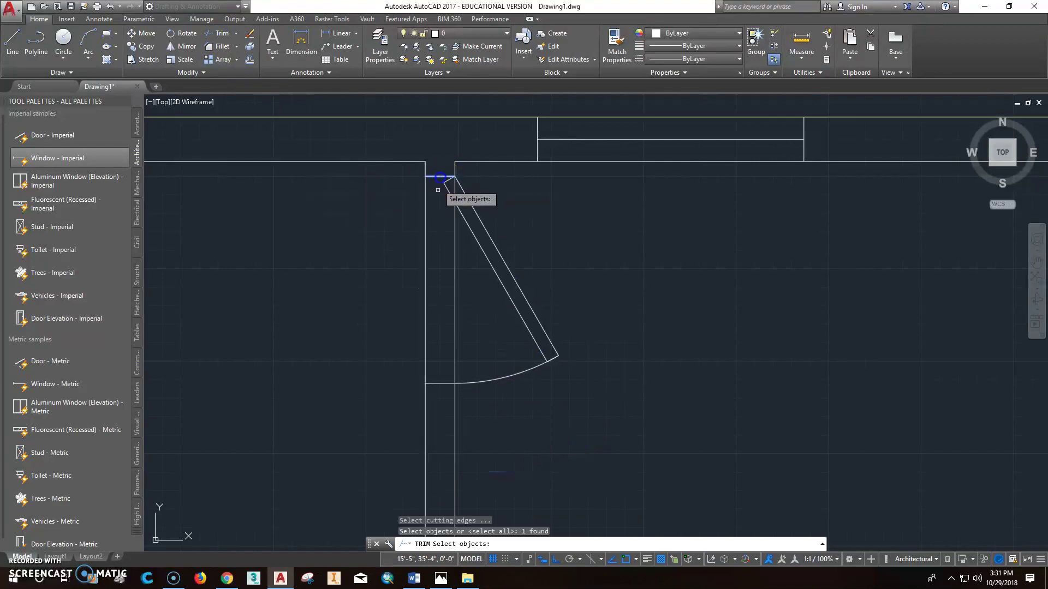
pyautogui.click(441, 383)
pyautogui.press('Return')
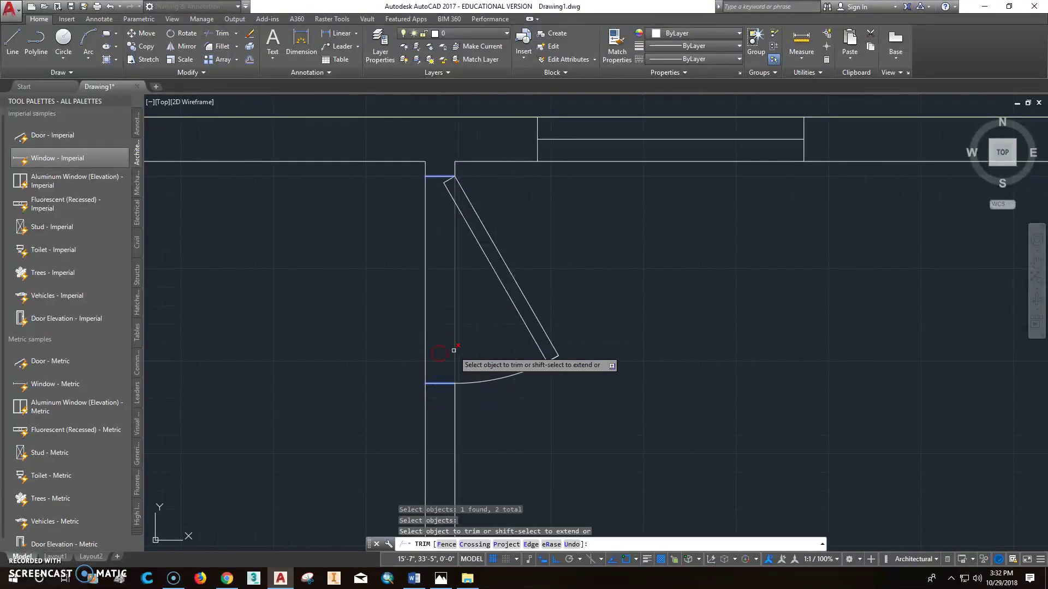
pyautogui.press('Escape')
# - Examine the two small rooms at the east end of the west wing and their shared west partition
pyautogui.scroll(-4, 429, 330)
pyautogui.scroll(-2, 431, 330)
pyautogui.moveTo(491, 425)
pyautogui.mouseDown(button='middle')
pyautogui.moveTo(519, 397)
pyautogui.moveTo(436, 350)
pyautogui.mouseUp(button='middle')
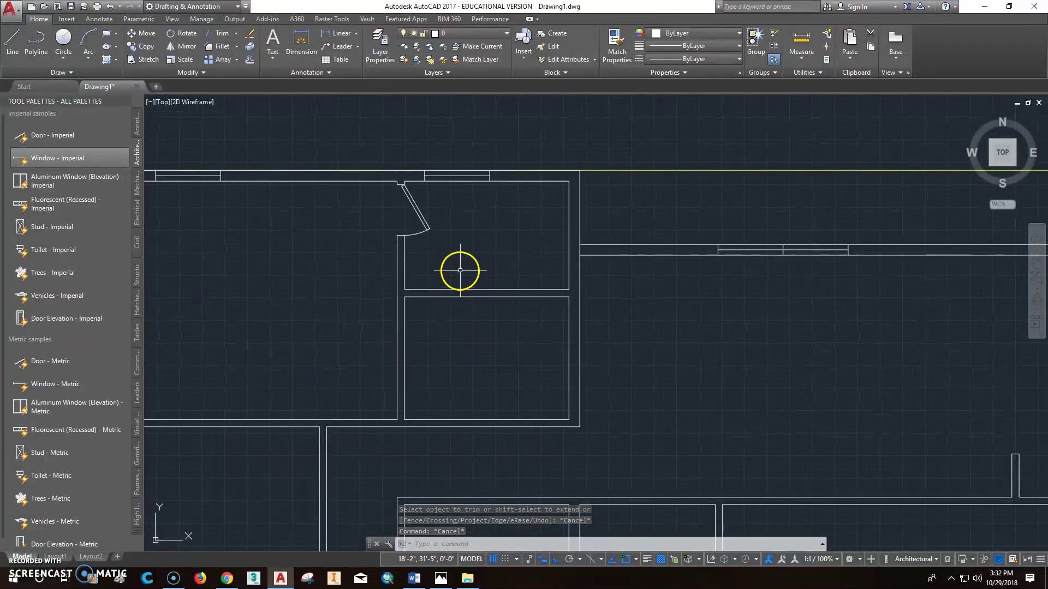
pyautogui.scroll(2, 406, 366)
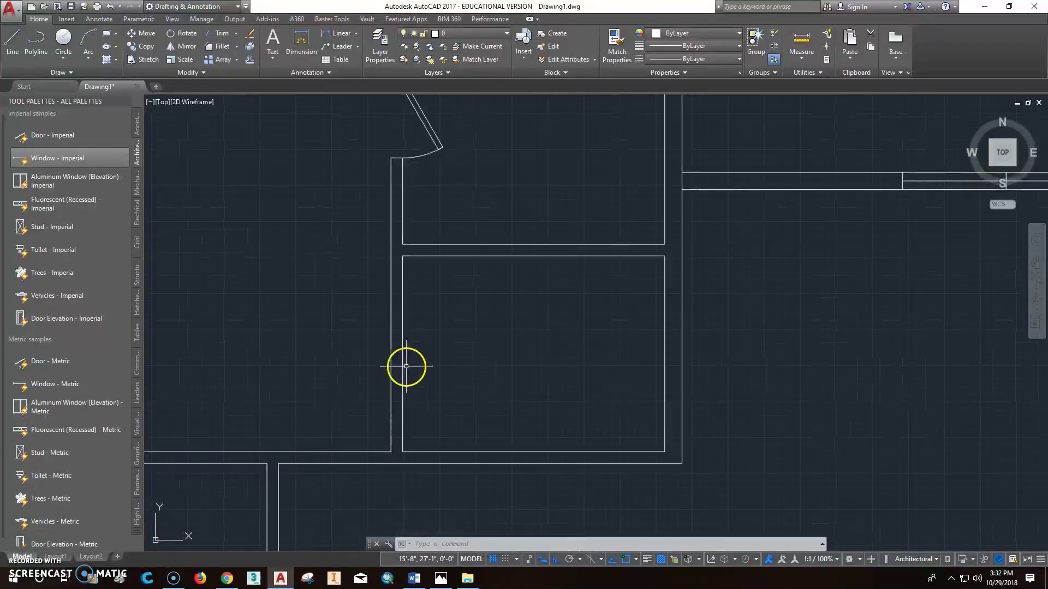
pyautogui.scroll(2, 406, 366)
pyautogui.scroll(-2, 413, 357)
pyautogui.scroll(2, 415, 338)
pyautogui.scroll(-4, 431, 305)
pyautogui.scroll(1, 449, 281)
pyautogui.scroll(-1, 466, 274)
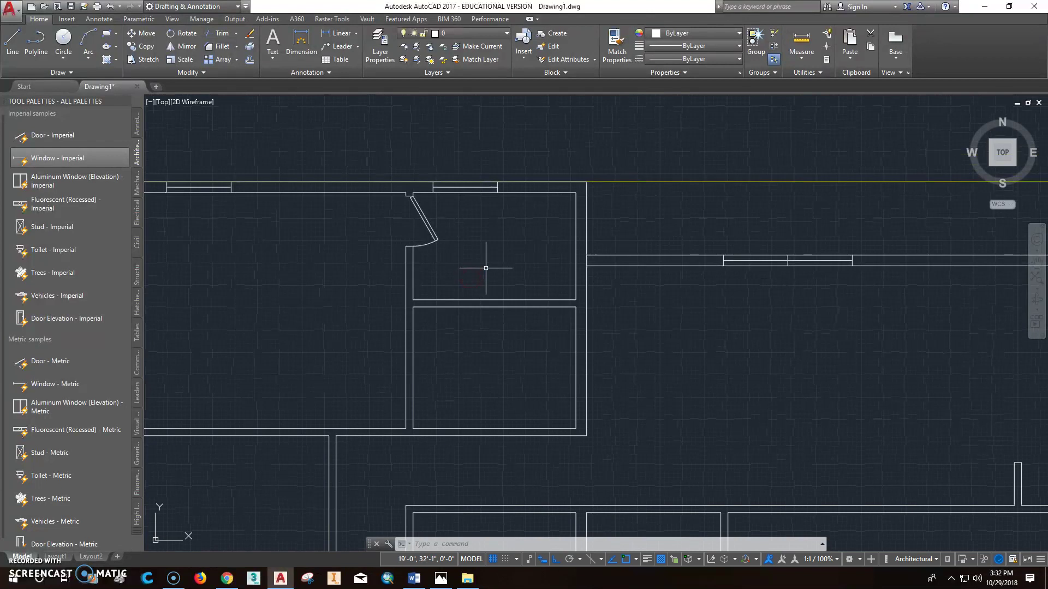
# - Copy the north room's door straight south onto the same partition, beside the small room below
pyautogui.scroll(2, 418, 230)
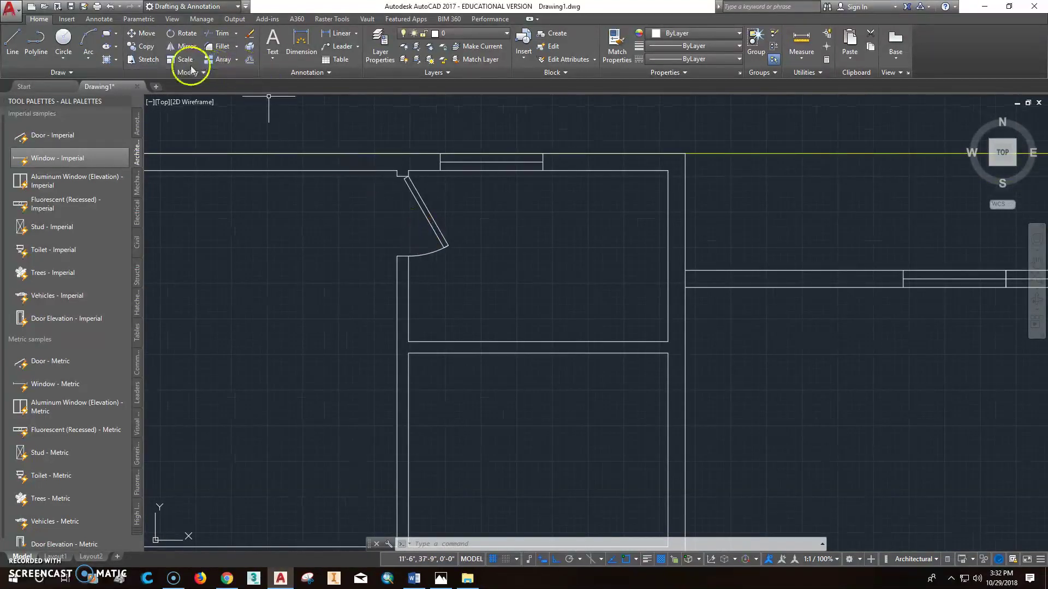
pyautogui.click(135, 47)
pyautogui.doubleClick(421, 209)
pyautogui.click(446, 203)
pyautogui.click(404, 216)
pyautogui.press('Return')
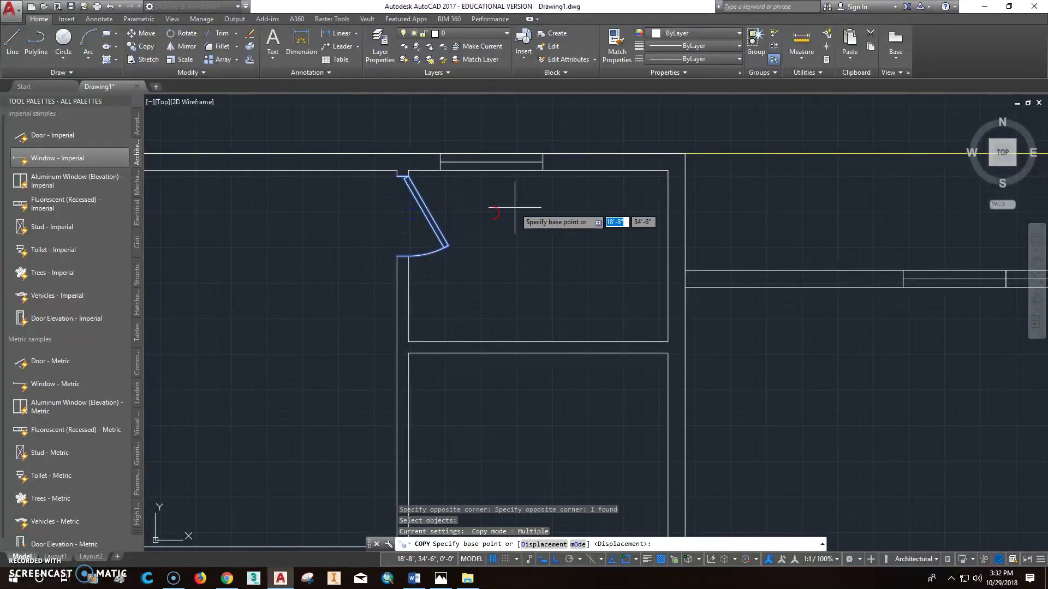
pyautogui.click(514, 207)
pyautogui.click(556, 426)
pyautogui.scroll(5, 554, 428)
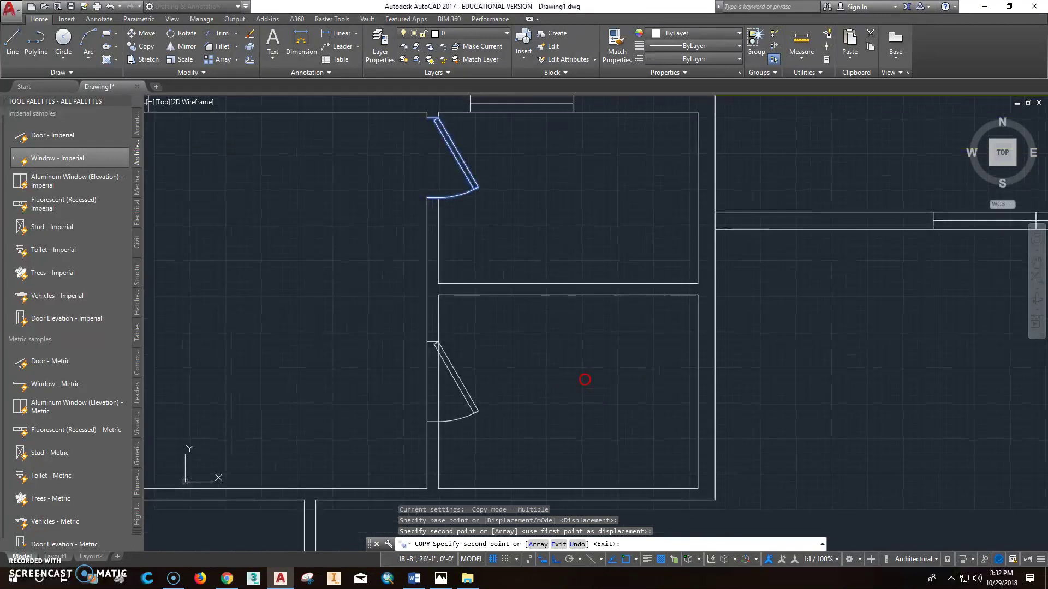
pyautogui.press('Escape')
# - Draw a horizontal helper line from the copied door's leaf west across the partition, near mid-opening
pyautogui.write('l')
pyautogui.press('Return')
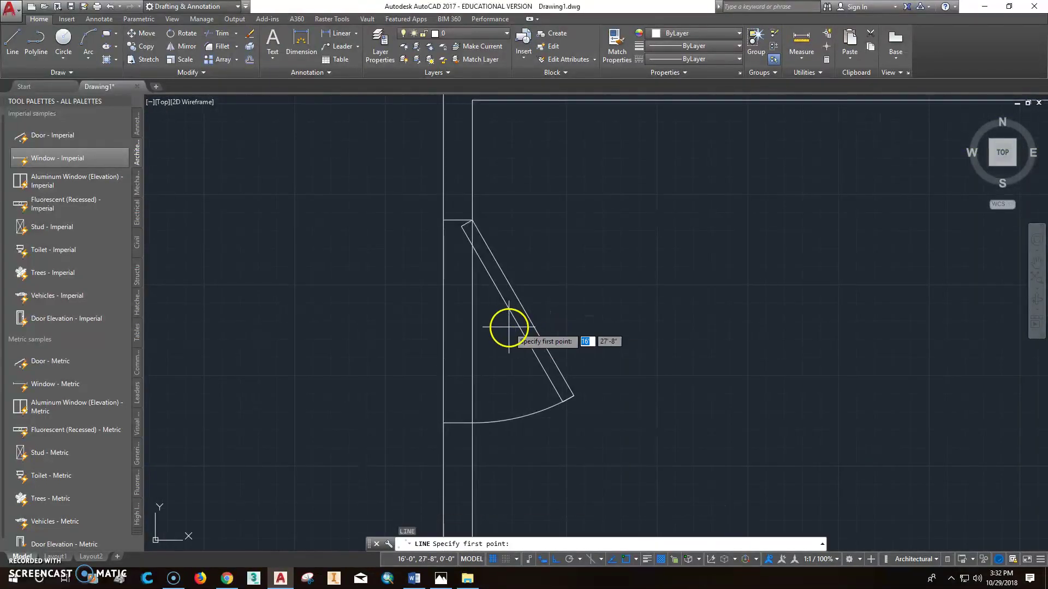
pyautogui.click(512, 315)
pyautogui.click(363, 315)
pyautogui.press('Escape')
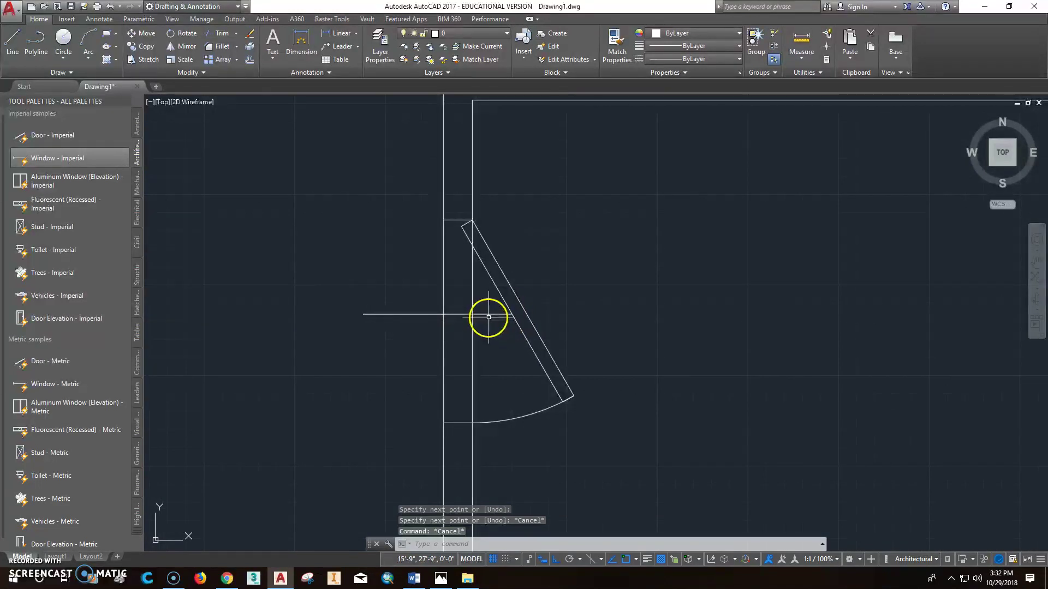
# - Move the copied door and helper line south from their crossing with the partition's inner line to that line's midpoint
pyautogui.write('m')
pyautogui.press('Return')
pyautogui.click(517, 333)
pyautogui.click(486, 294)
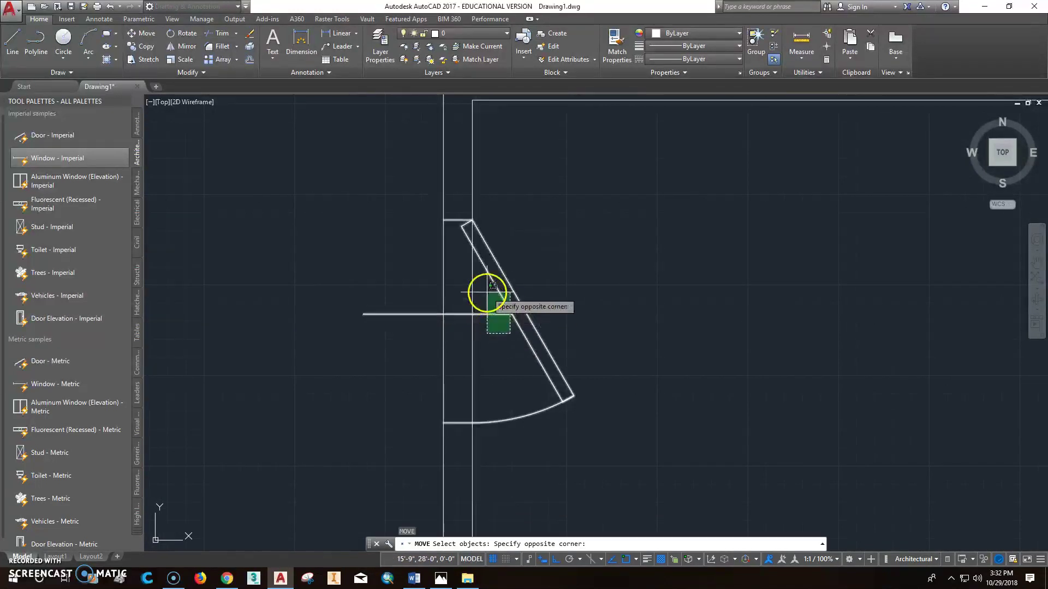
pyautogui.press('Return')
pyautogui.click(472, 314)
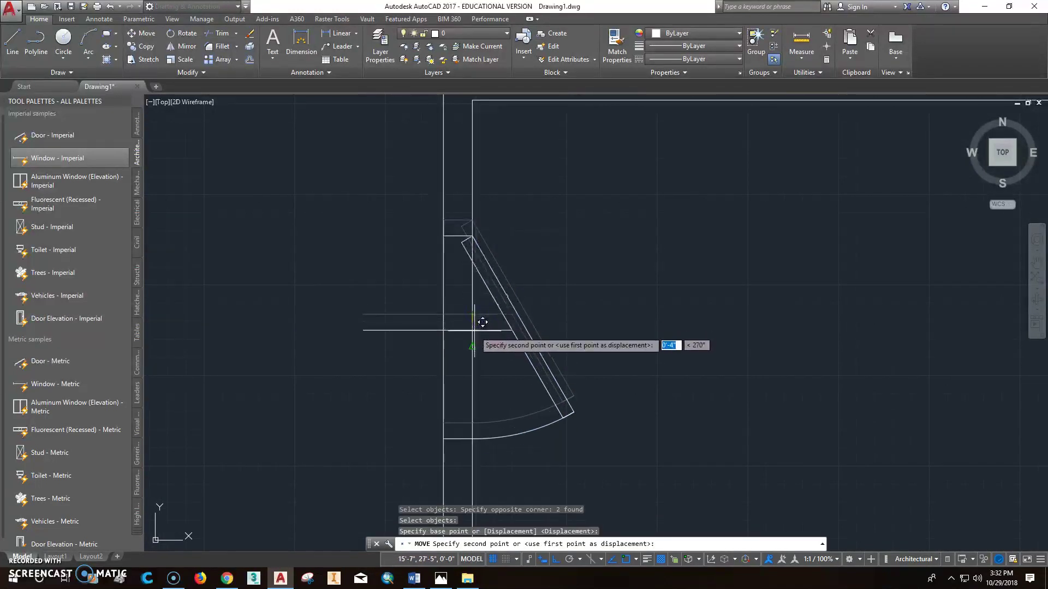
pyautogui.click(475, 332)
# - Erase the horizontal helper line crossing the copied door
pyautogui.write('e')
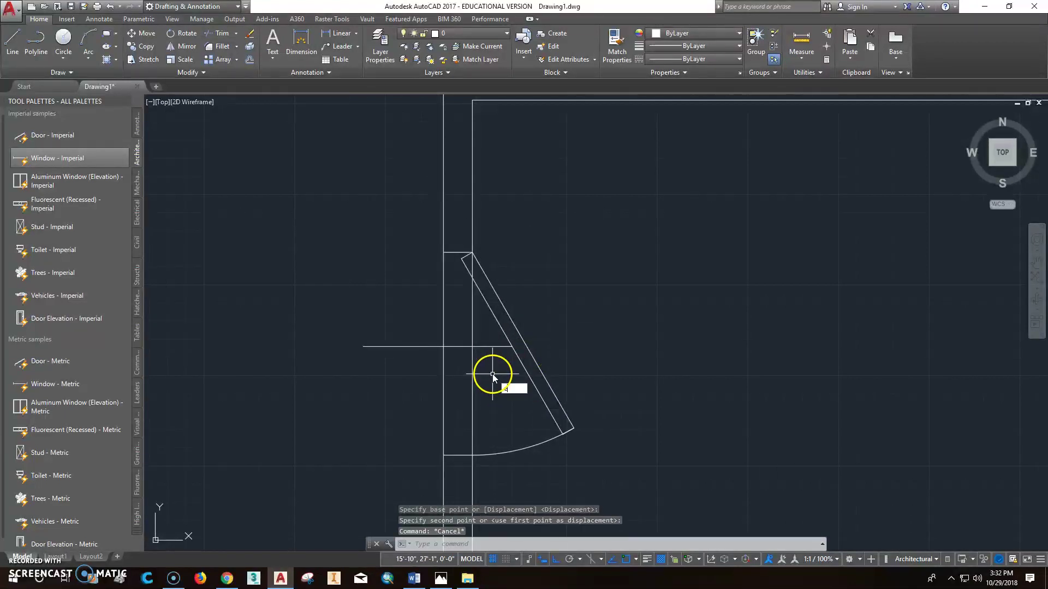
pyautogui.press('Return')
pyautogui.click(495, 361)
pyautogui.click(481, 338)
pyautogui.press('Return')
pyautogui.press('Escape')
pyautogui.press('Escape')
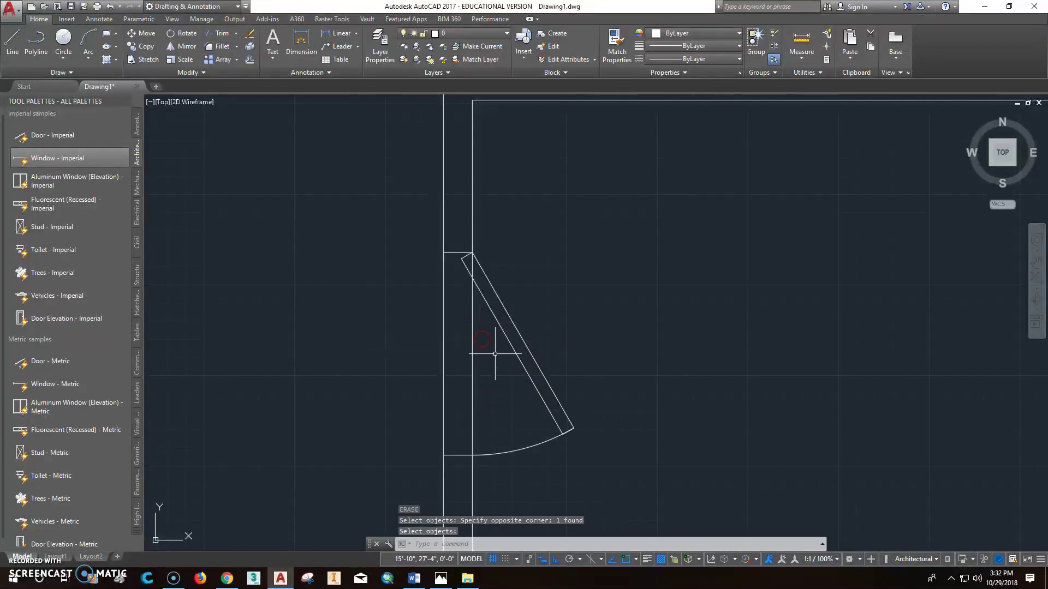
# - Trim both partition lines between the copied door's jambs to open the doorway into the small south room
pyautogui.click(456, 253)
pyautogui.click(465, 454)
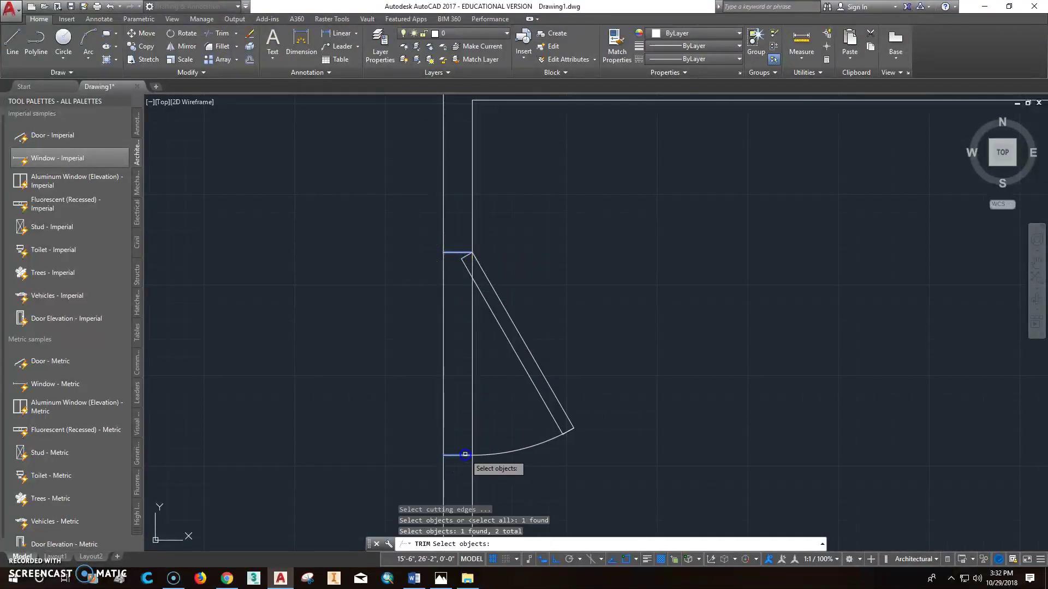
pyautogui.press('Return')
pyautogui.click(472, 437)
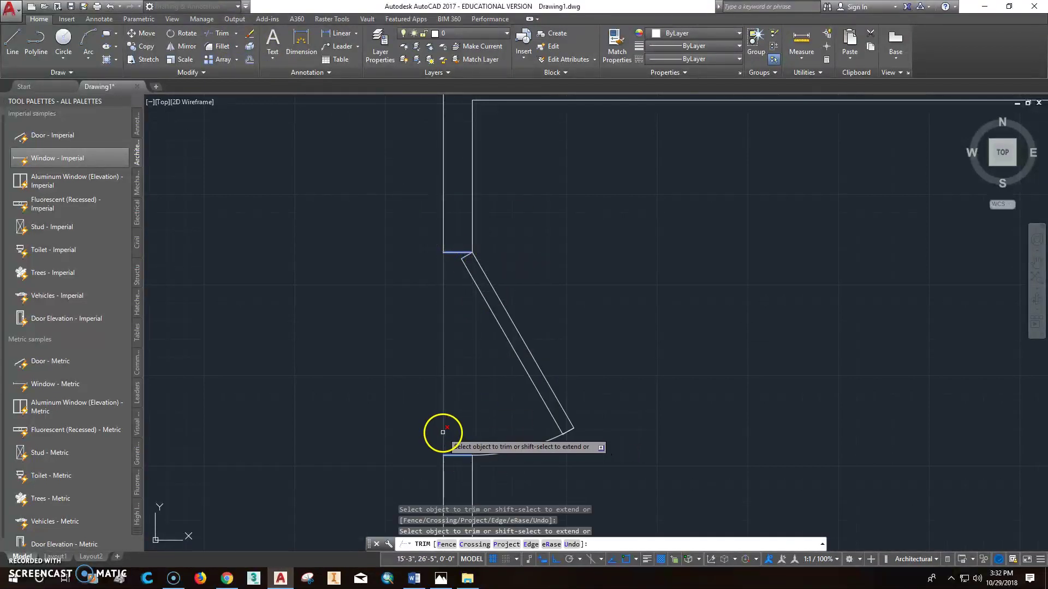
pyautogui.press('Escape')
# - Offset the small south room's north and south inner wall lines 16 inches into the room
pyautogui.scroll(-4, 479, 410)
pyautogui.scroll(-2, 479, 410)
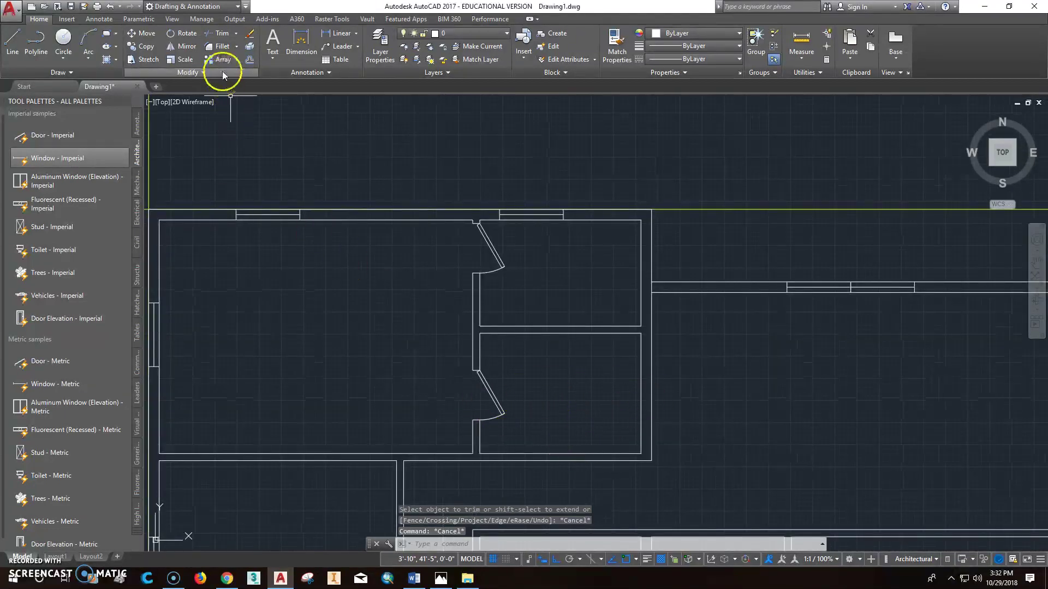
pyautogui.click(251, 61)
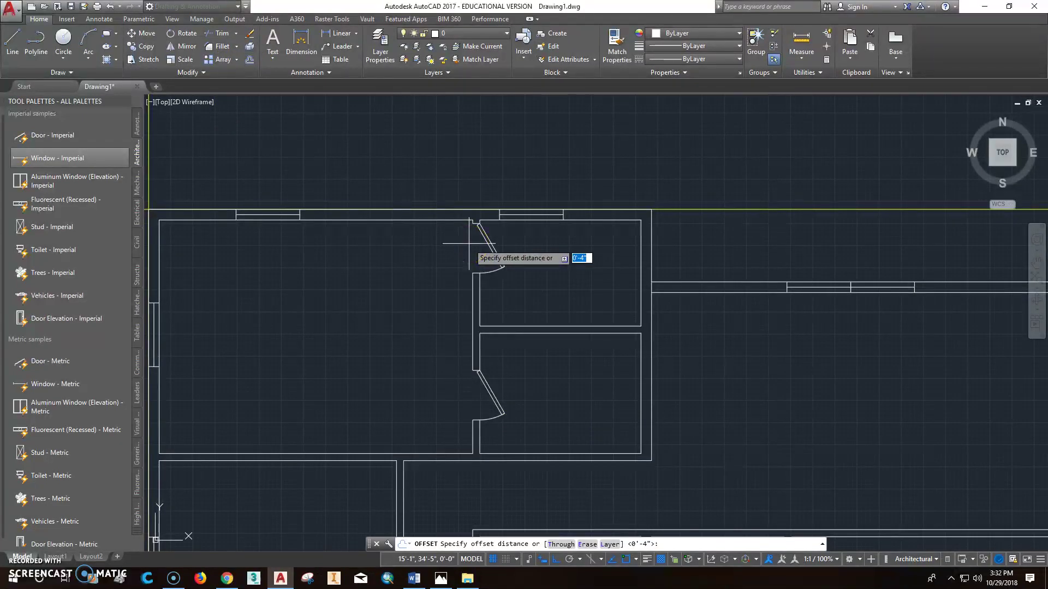
pyautogui.write('16')
pyautogui.press('Return')
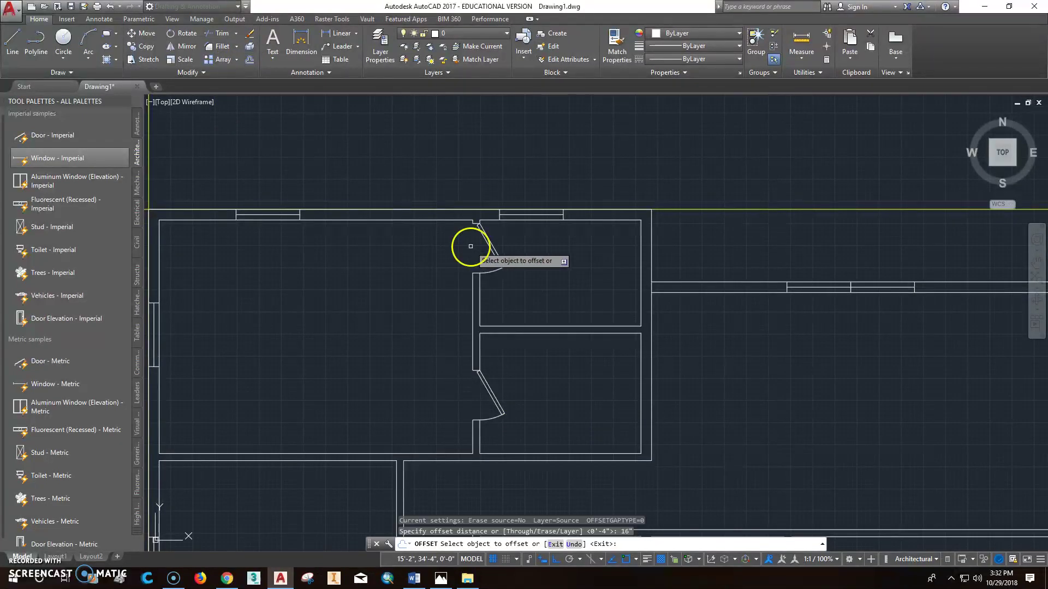
pyautogui.click(529, 334)
pyautogui.click(534, 350)
pyautogui.click(559, 453)
pyautogui.click(561, 439)
pyautogui.press('Escape')
pyautogui.press('Escape')
pyautogui.press('Escape')
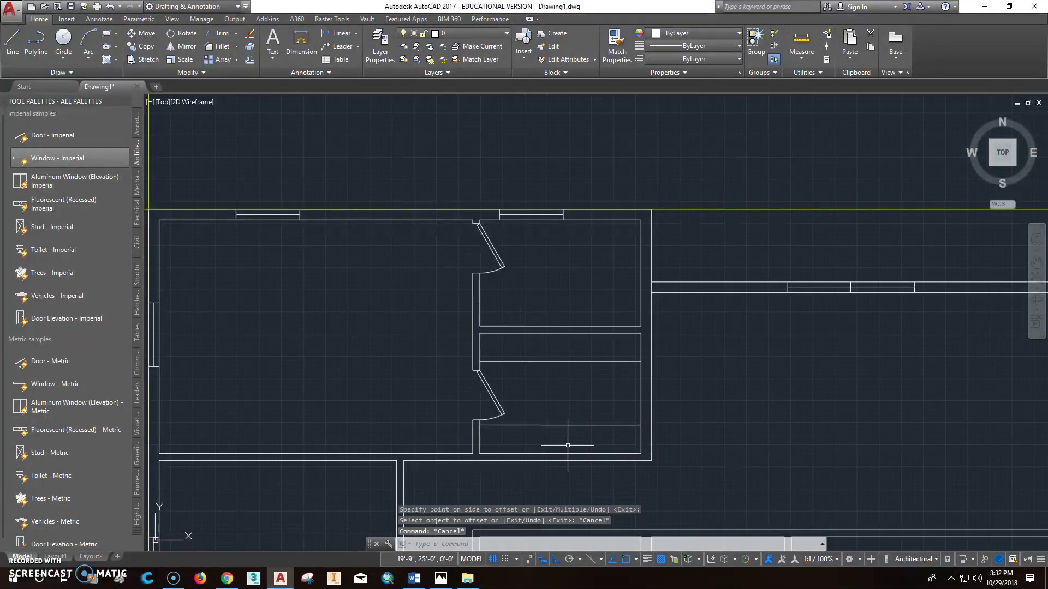